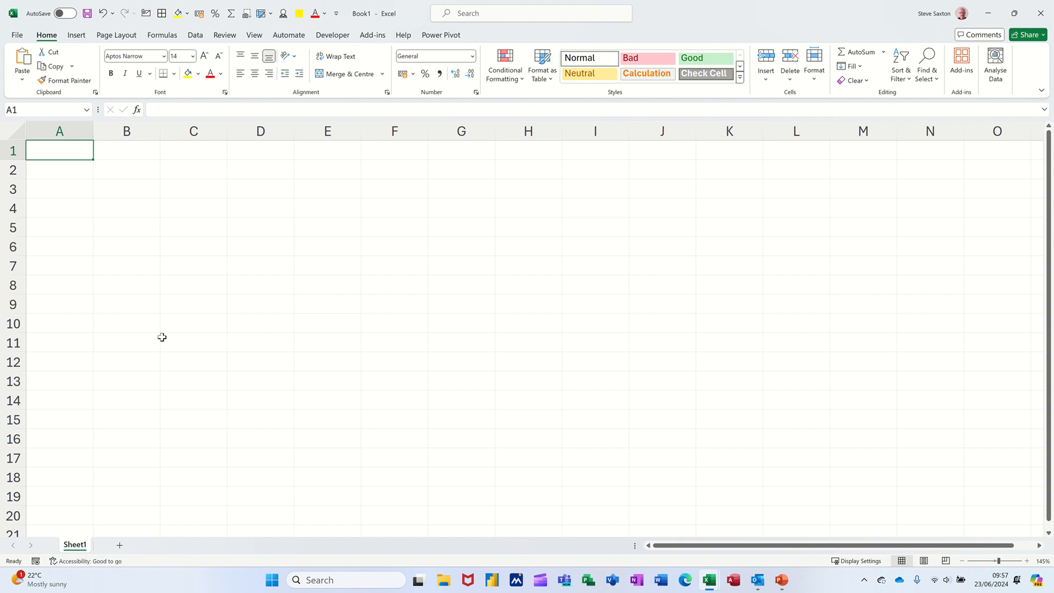
Add a second worksheet to the workbook, switch between the two sheets, and return to Sheet1.
{"action": "left_click", "coordinate": [118, 172]}
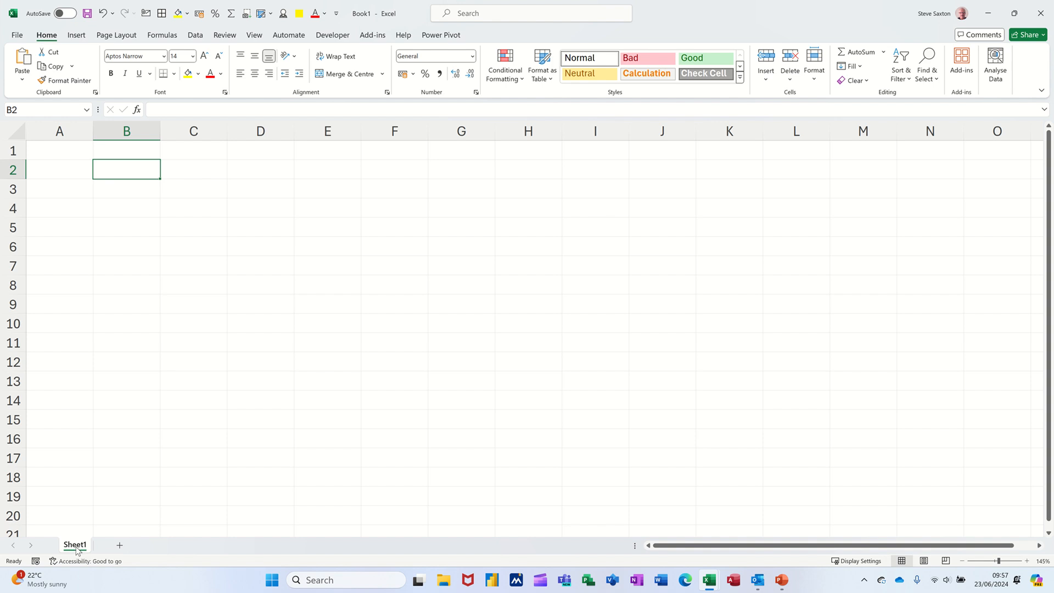
{"action": "left_click", "coordinate": [119, 545]}
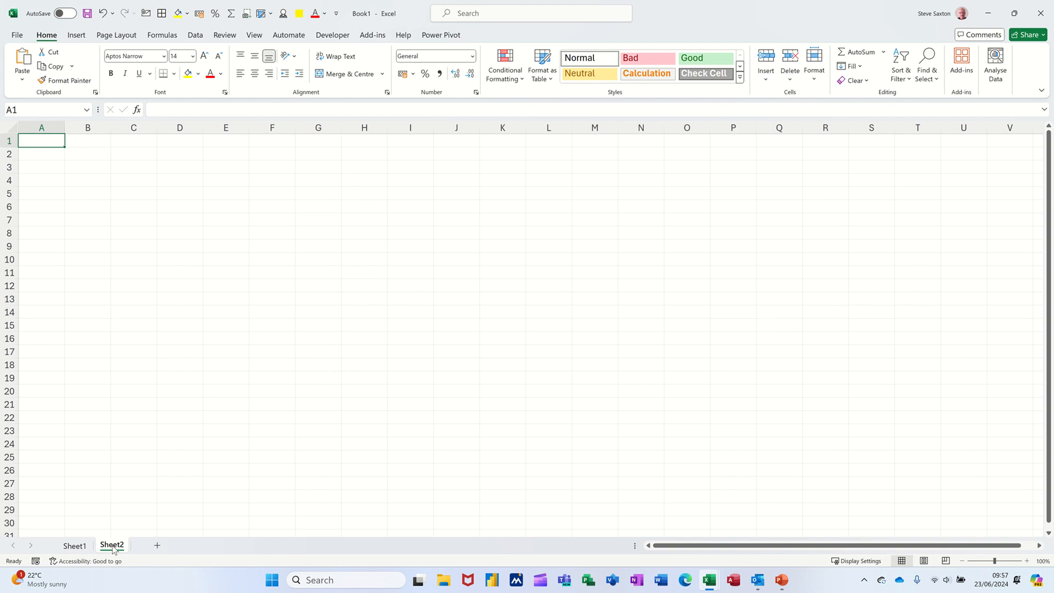
{"action": "left_click", "coordinate": [74, 545]}
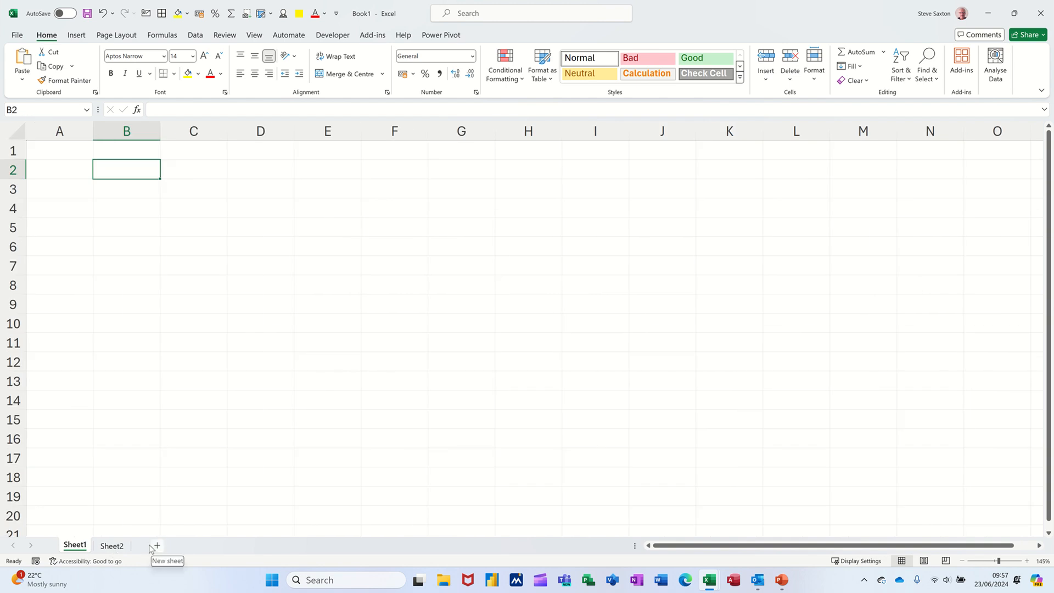
{"action": "left_click", "coordinate": [120, 546]}
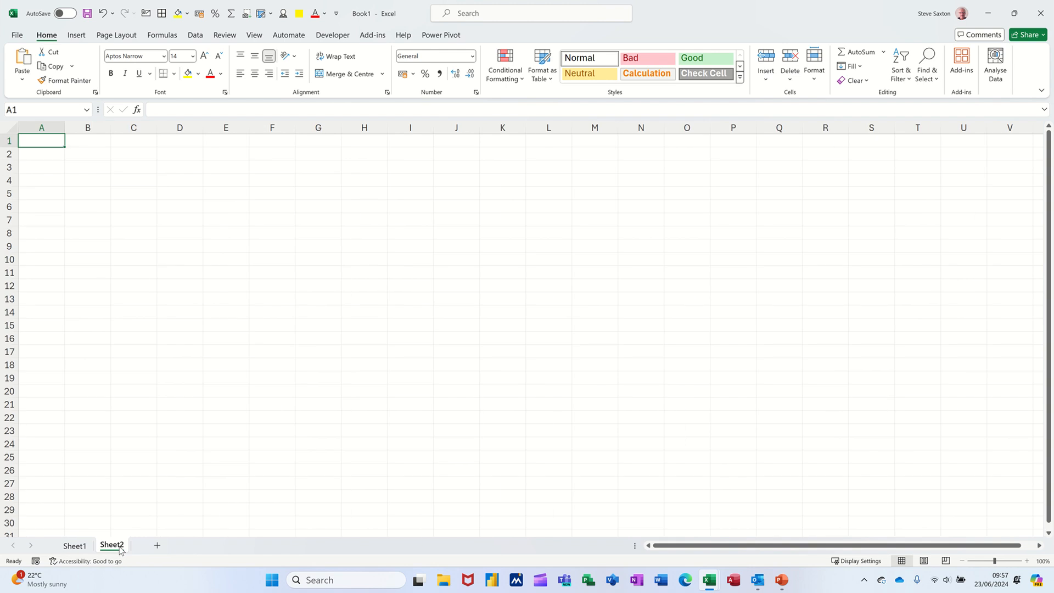
{"action": "left_click", "coordinate": [75, 546]}
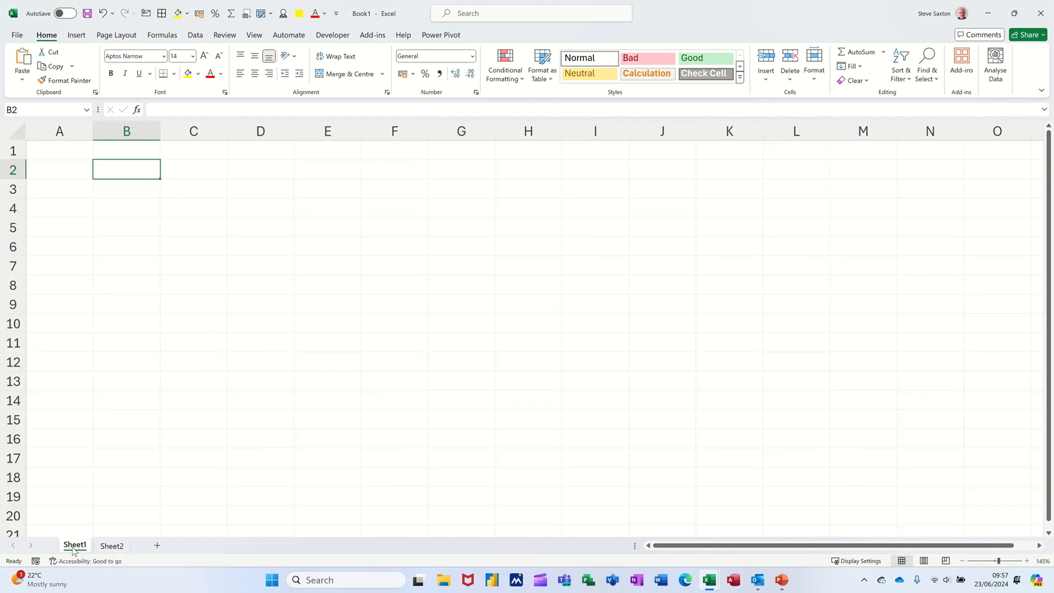
Rename Sheet1 as Jan.
{"action": "double_click", "coordinate": [74, 546]}
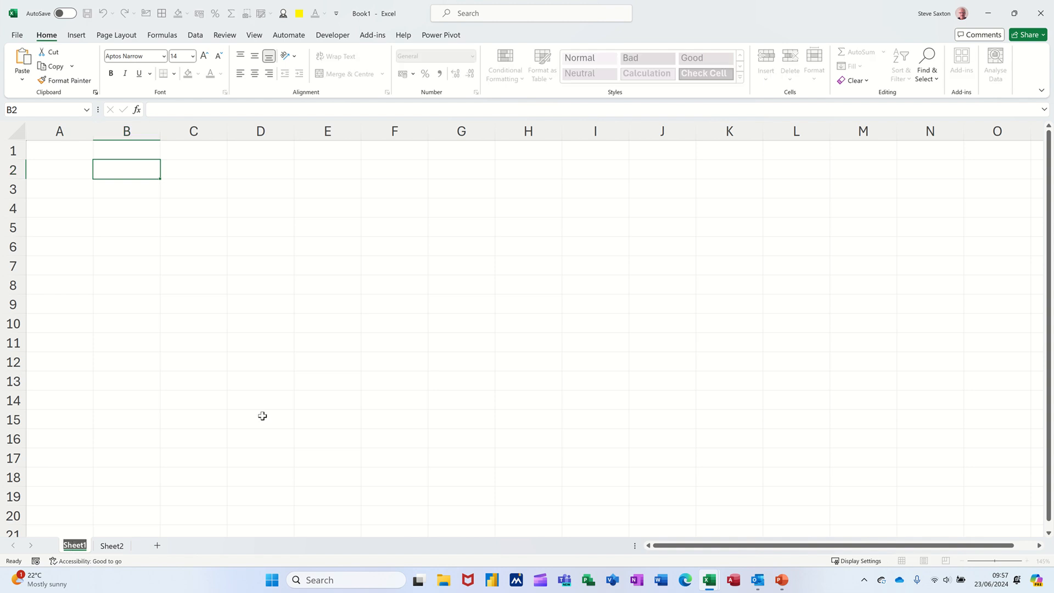
{"action": "type", "text": "Jan"}
{"action": "left_click", "coordinate": [99, 546]}
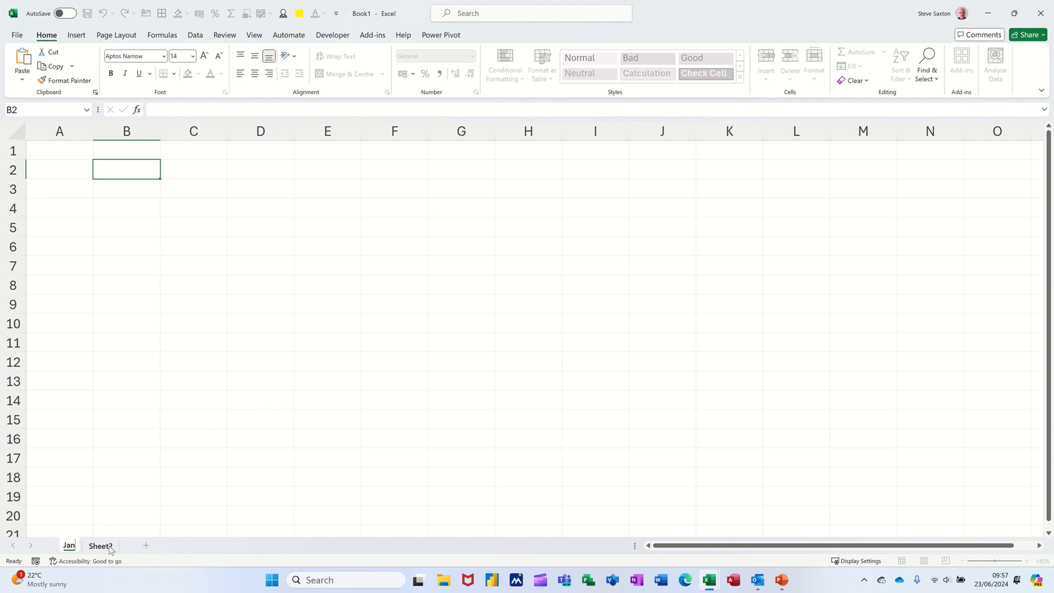
Colour the Jan sheet's tab dark blue, check it from Sheet2, and return to Jan.
{"action": "right_click", "coordinate": [66, 547]}
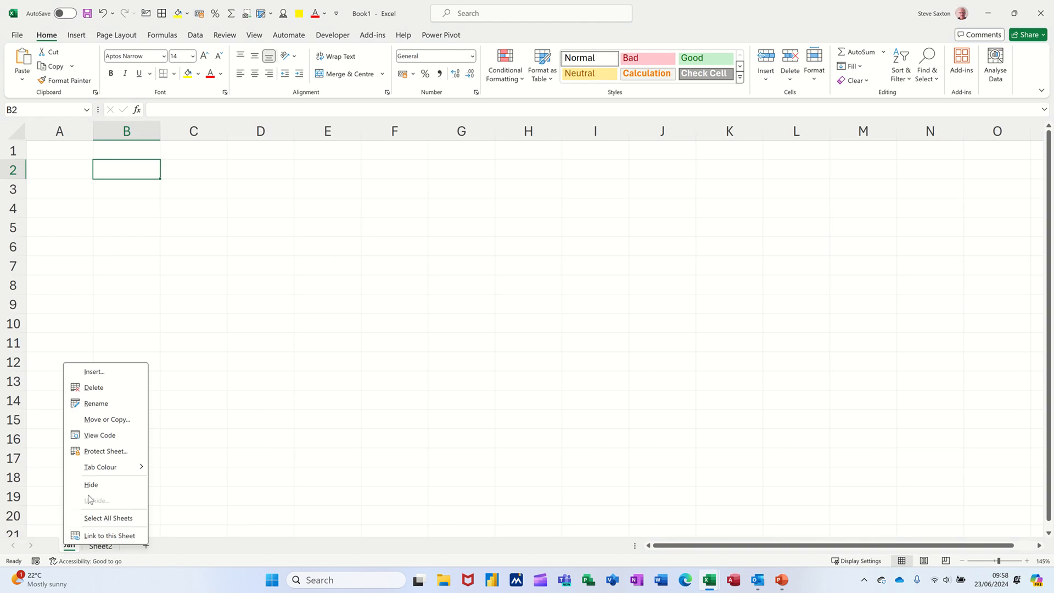
{"action": "mouse_move", "coordinate": [105, 470]}
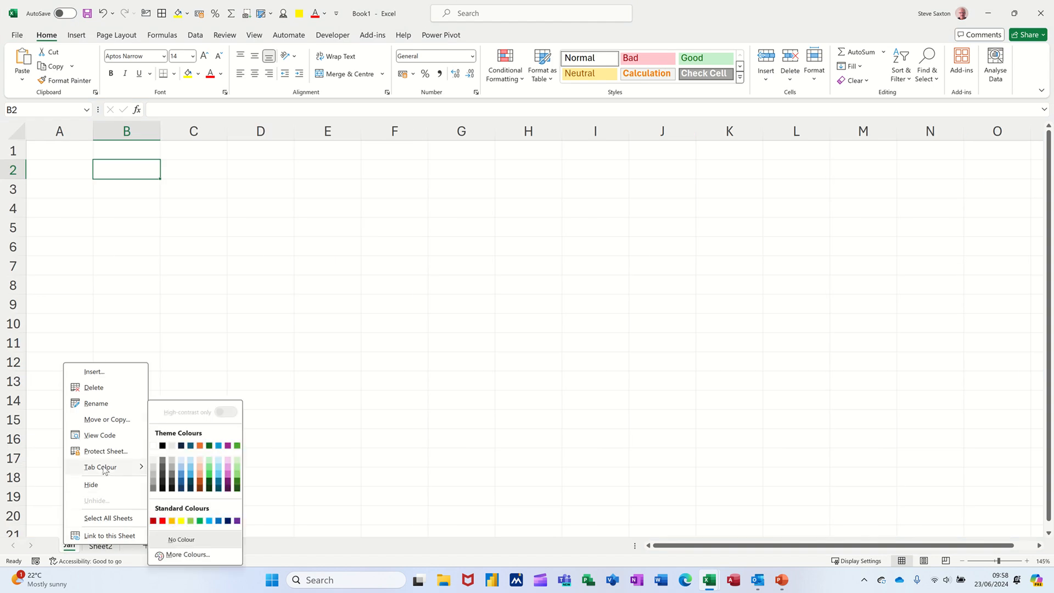
{"action": "left_click", "coordinate": [184, 483]}
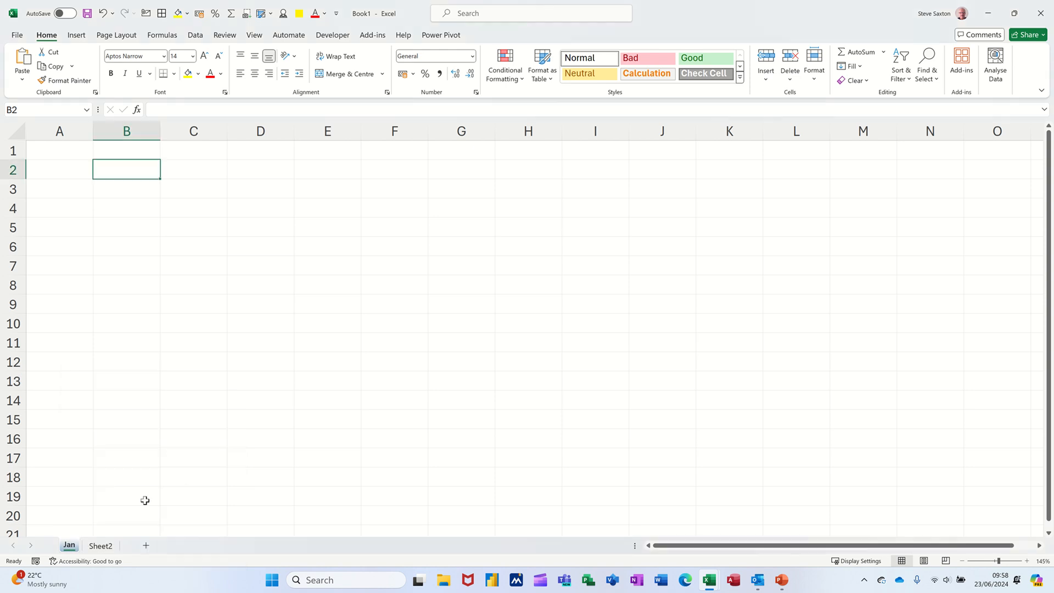
{"action": "left_click", "coordinate": [100, 546]}
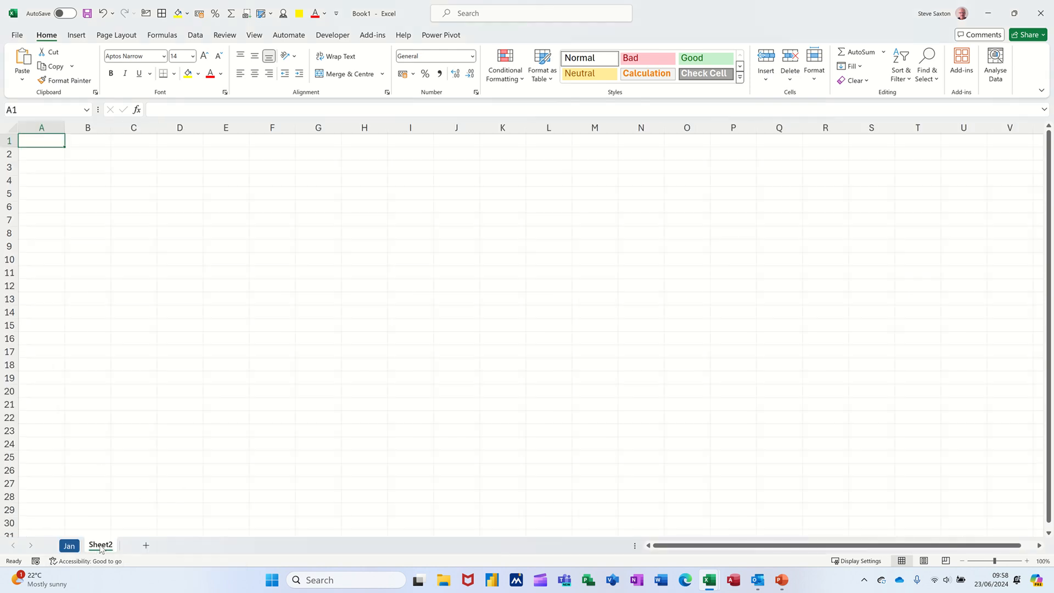
{"action": "left_click", "coordinate": [69, 545]}
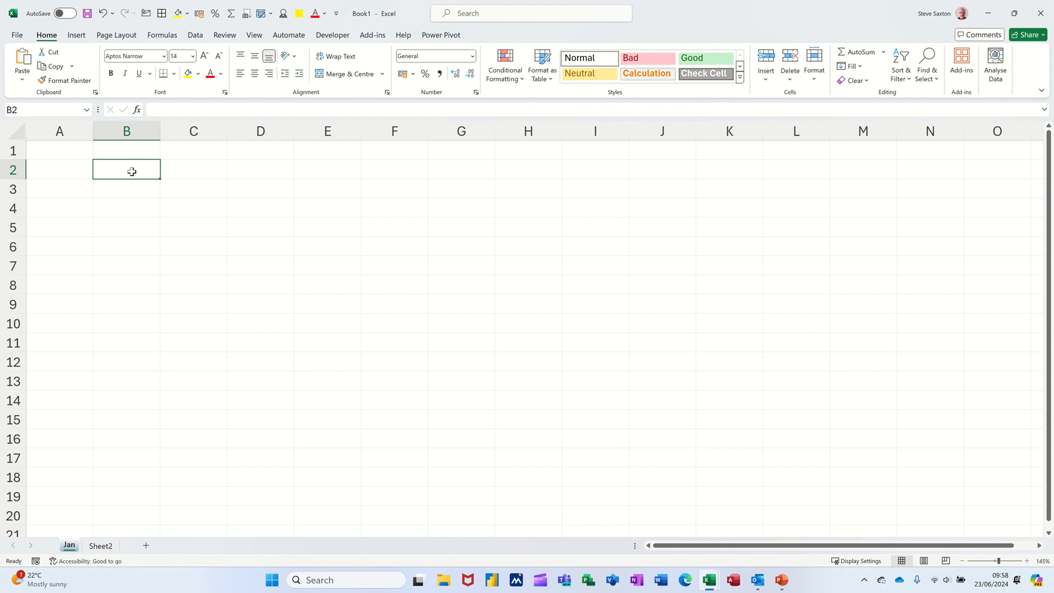
{"action": "left_click", "coordinate": [242, 203]}
{"action": "left_click", "coordinate": [308, 240]}
{"action": "left_click", "coordinate": [184, 242]}
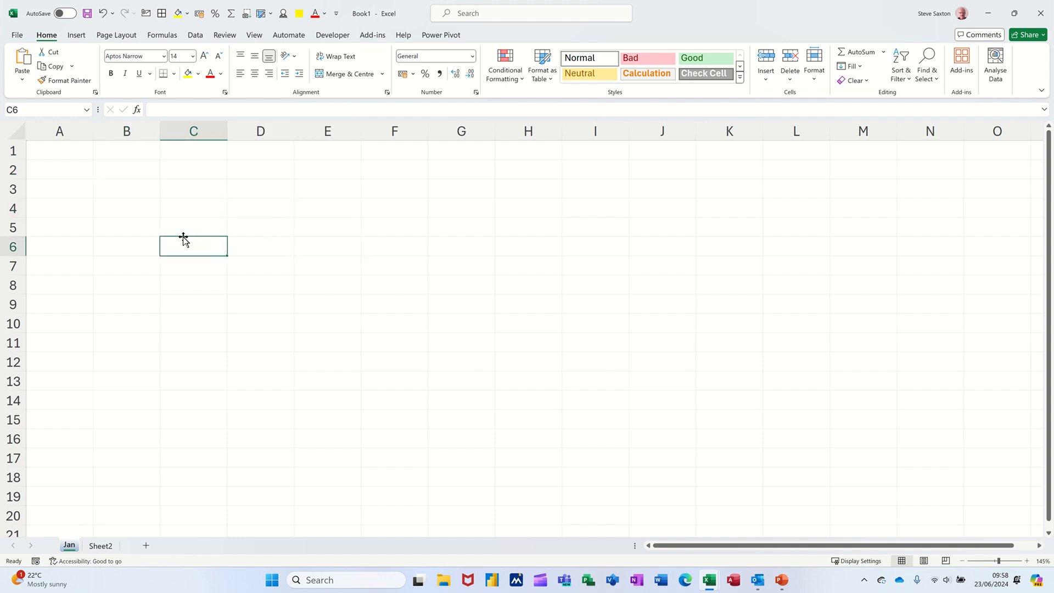
{"action": "left_click", "coordinate": [117, 220]}
{"action": "left_click", "coordinate": [173, 202]}
{"action": "left_click", "coordinate": [165, 189]}
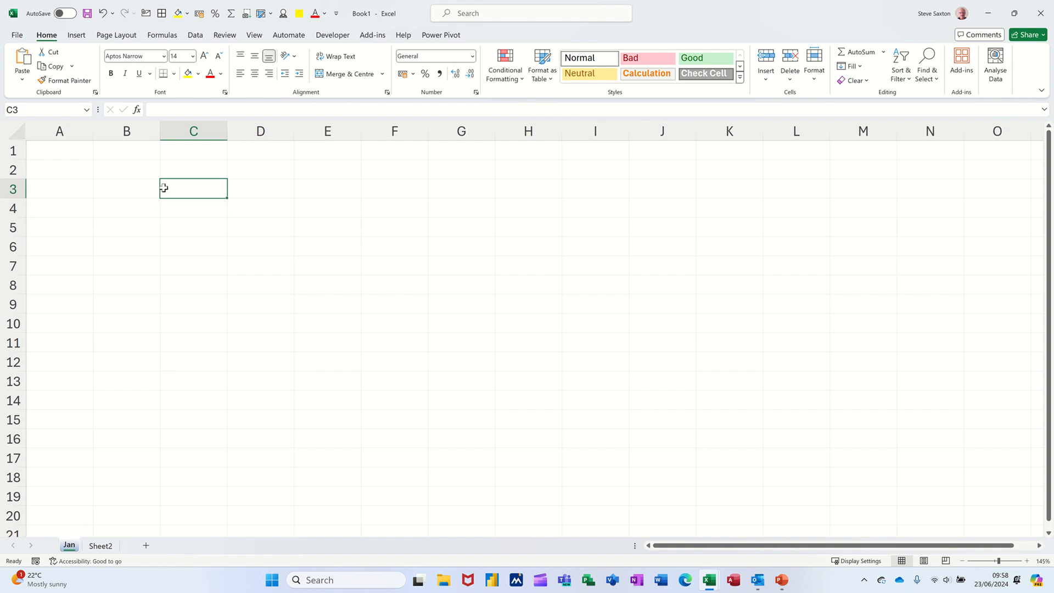
{"action": "left_click", "coordinate": [128, 191]}
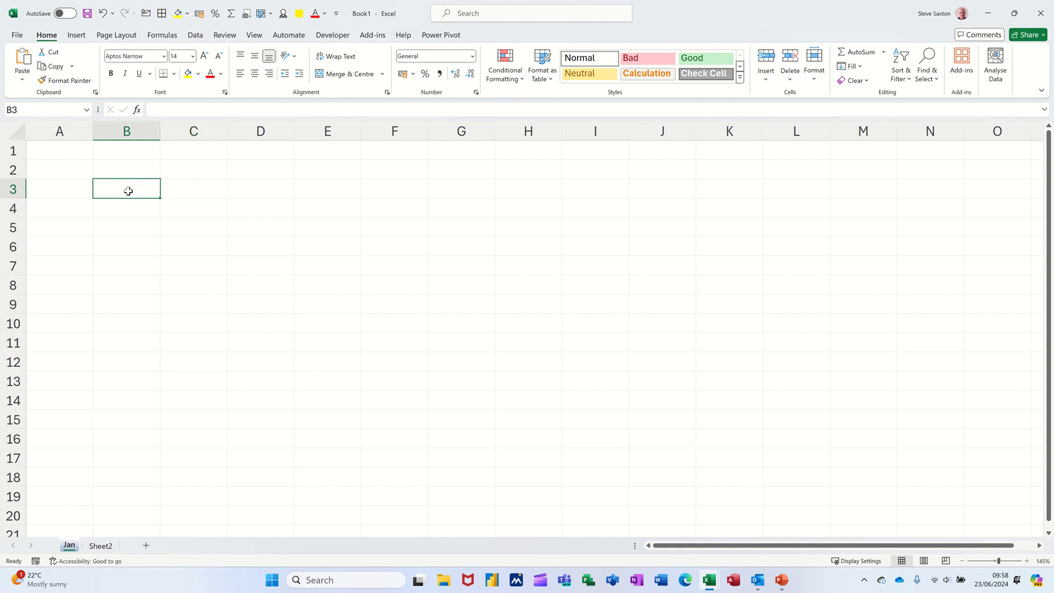
{"action": "left_click", "coordinate": [198, 225]}
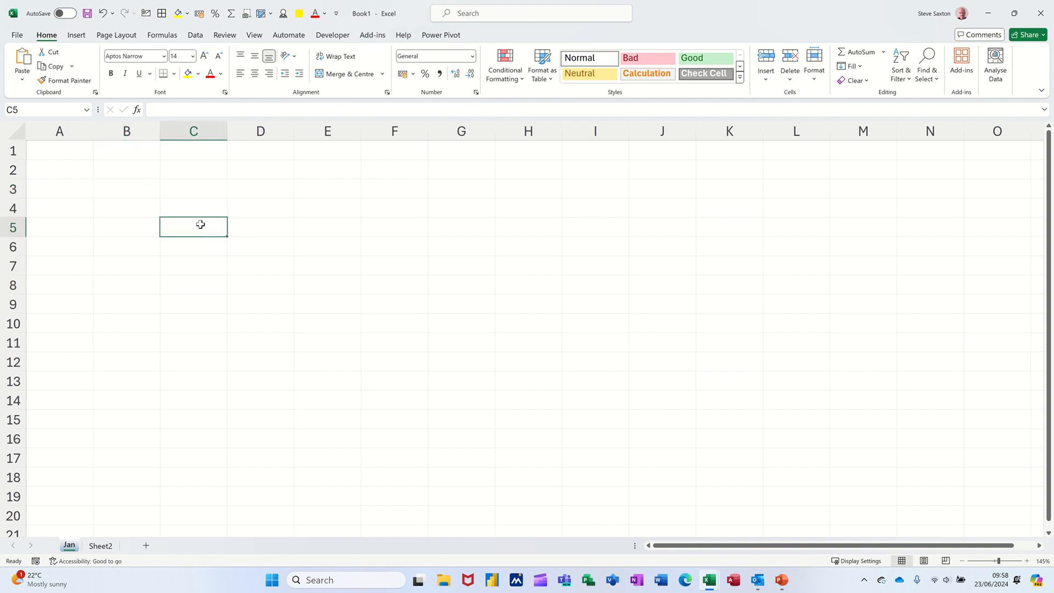
Fill cell C5, where column C and row 5 meet, with yellow.
{"action": "left_click", "coordinate": [201, 130]}
{"action": "left_click", "coordinate": [20, 228]}
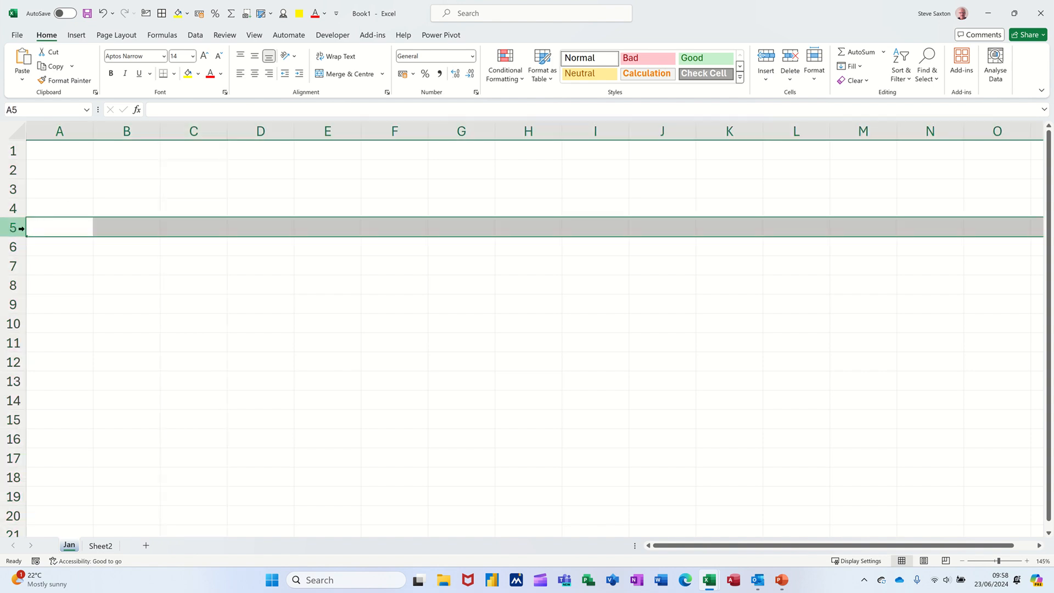
{"action": "left_click", "coordinate": [191, 227]}
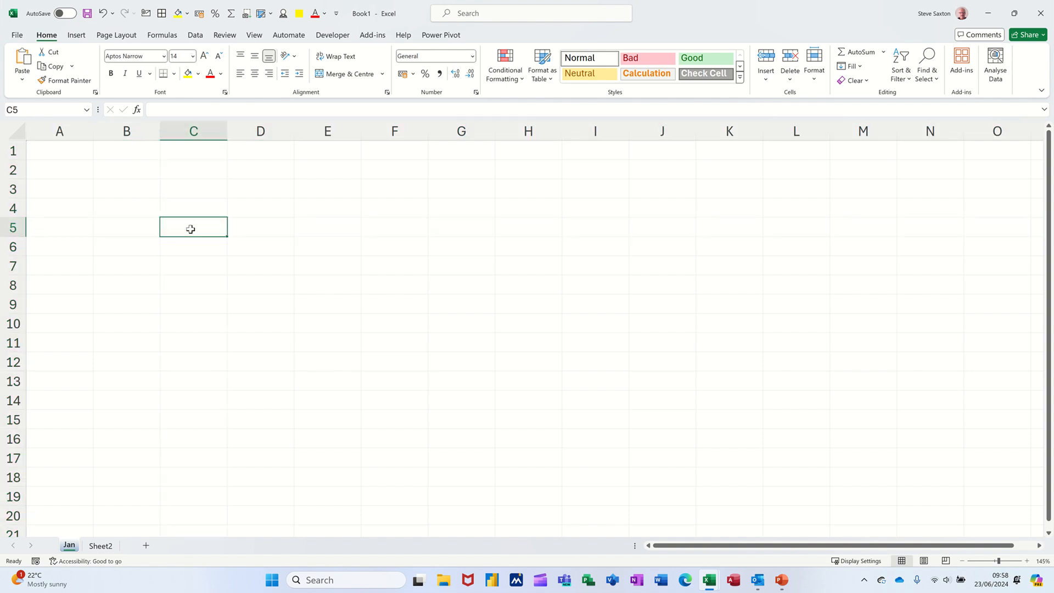
{"action": "left_click", "coordinate": [188, 75]}
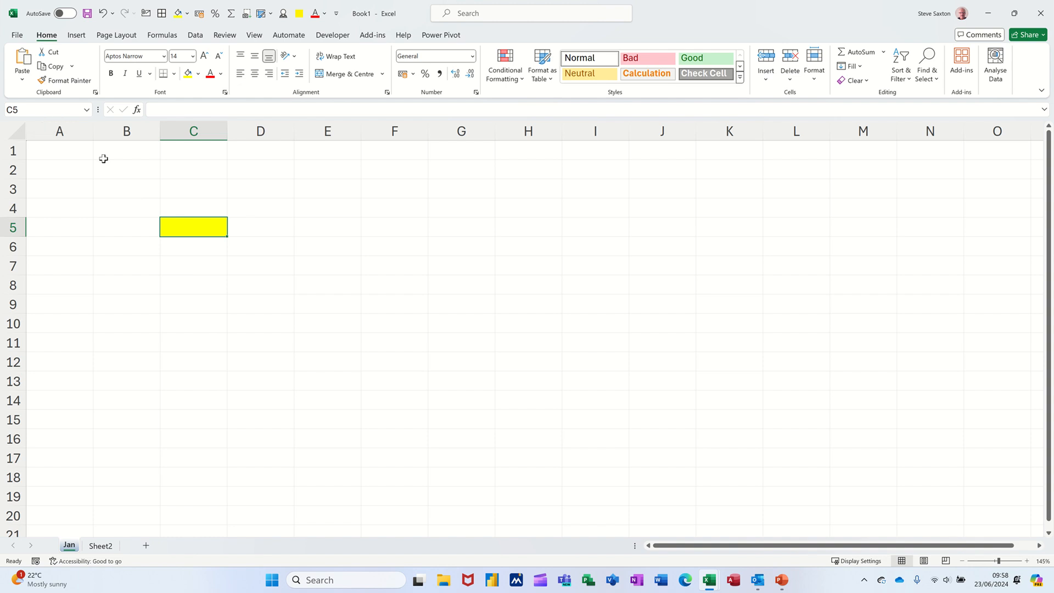
Examine the grid layout by highlighting cell A1, column A, row 1, and columns A to D in turn.
{"action": "left_click", "coordinate": [272, 196]}
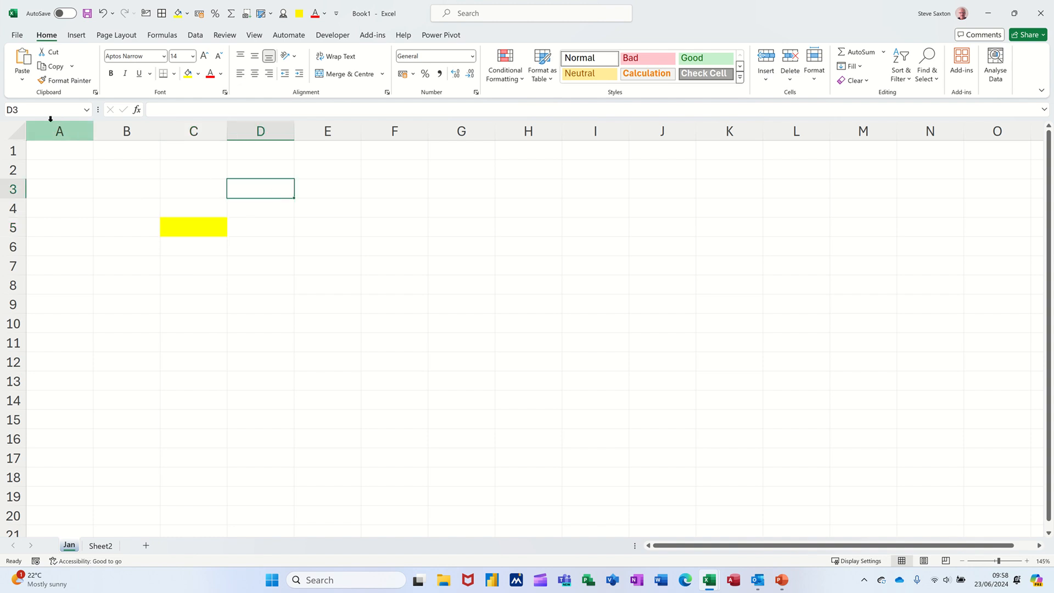
{"action": "left_click", "coordinate": [54, 150]}
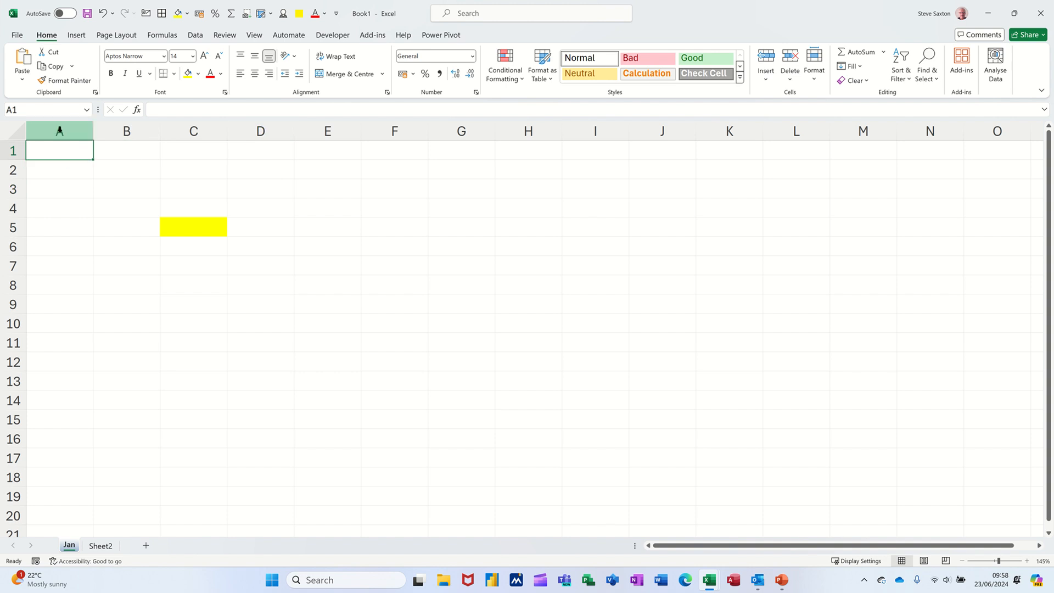
{"action": "left_click", "coordinate": [66, 129]}
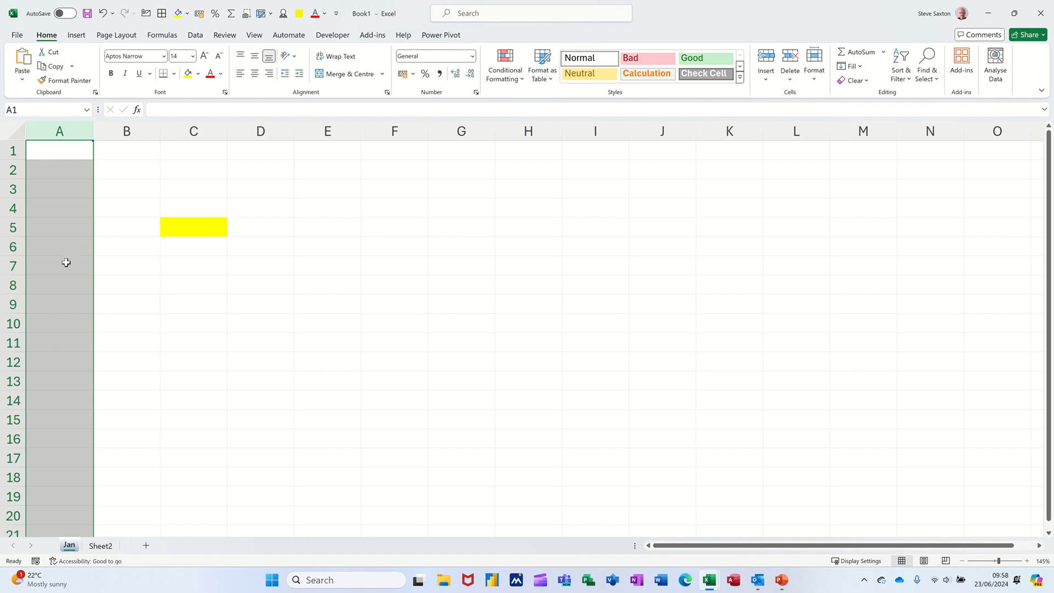
{"action": "left_click", "coordinate": [9, 152]}
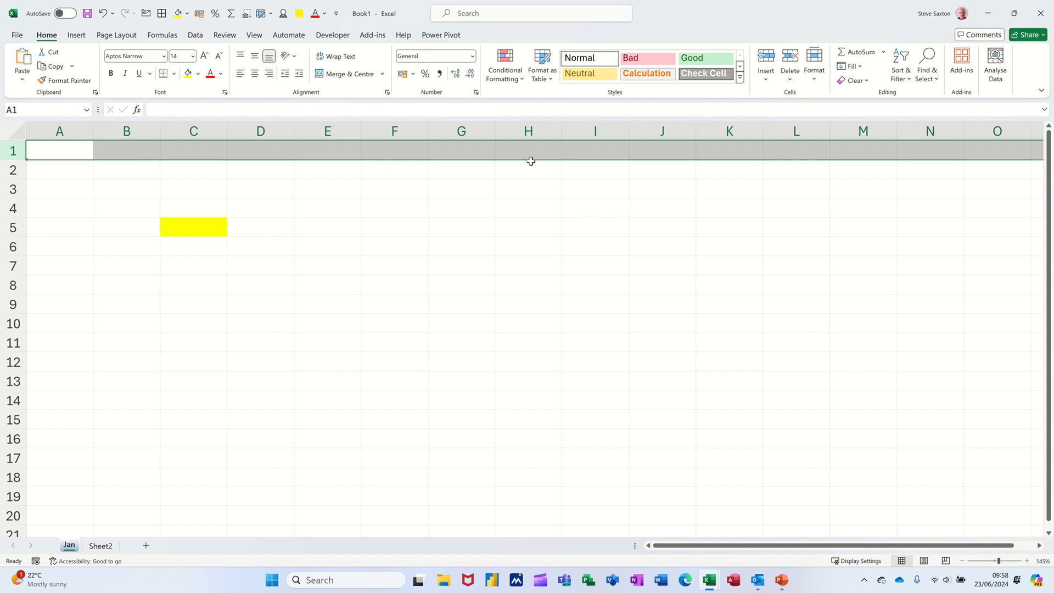
{"action": "left_click", "coordinate": [80, 132]}
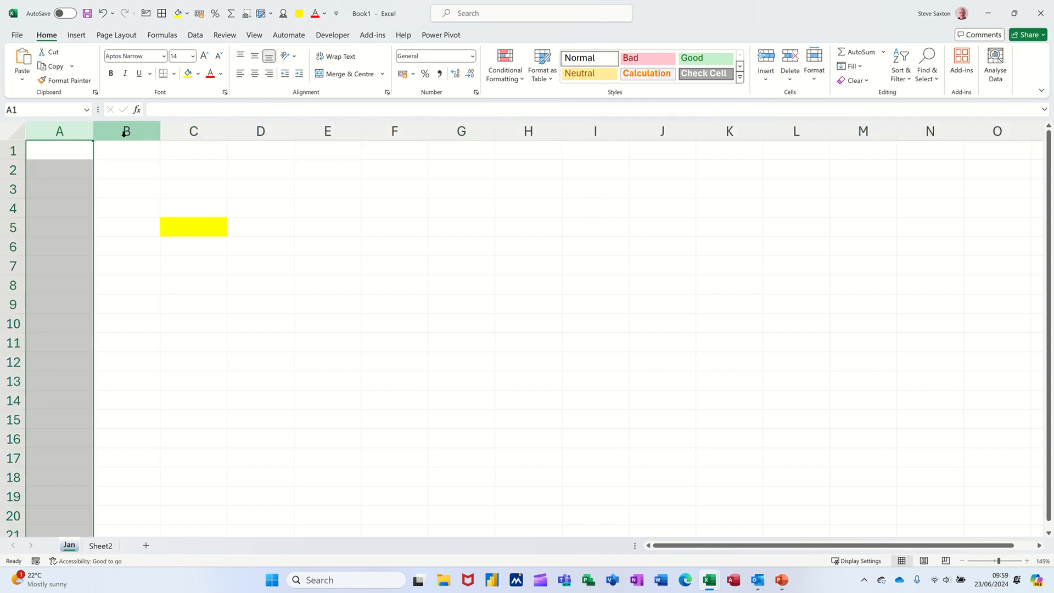
{"action": "left_click", "coordinate": [125, 131]}
{"action": "left_click", "coordinate": [179, 131]}
{"action": "left_click", "coordinate": [262, 131]}
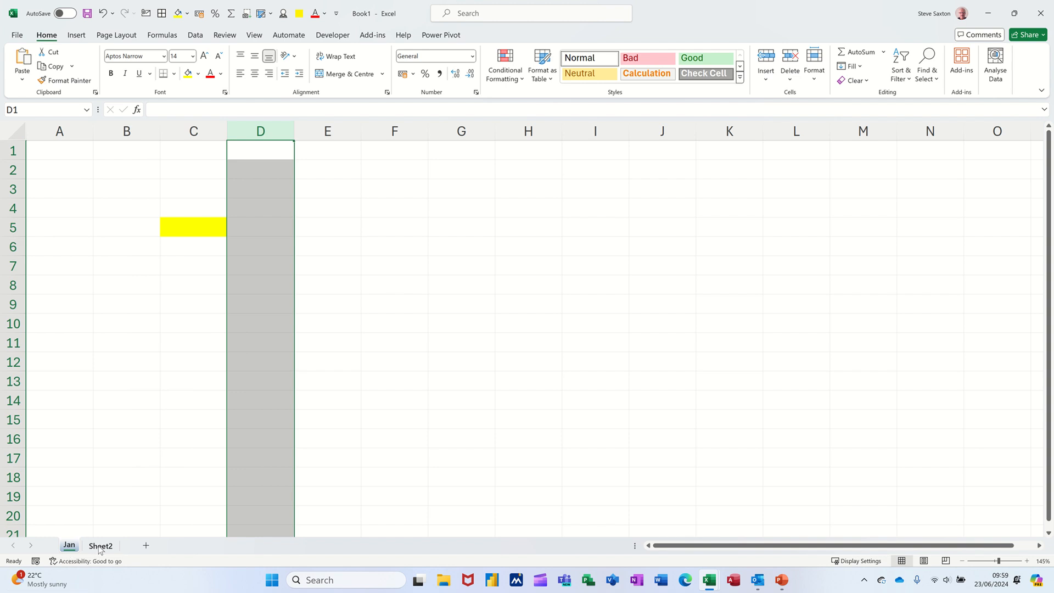
Clear the yellow fill from cell C5 by filling blank cell C4 down over it.
{"action": "left_click", "coordinate": [117, 172]}
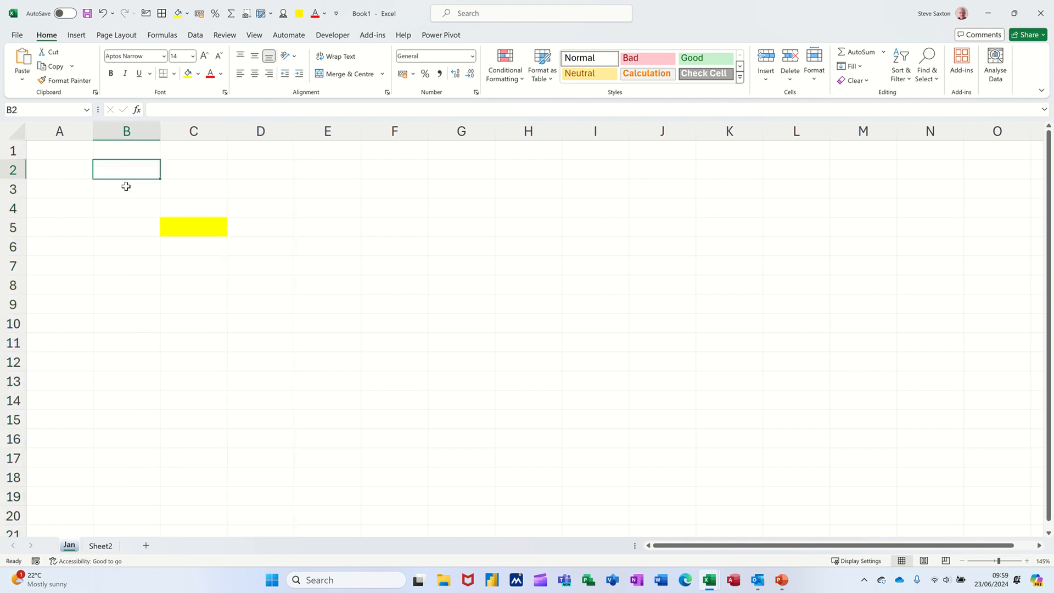
{"action": "left_click", "coordinate": [199, 212]}
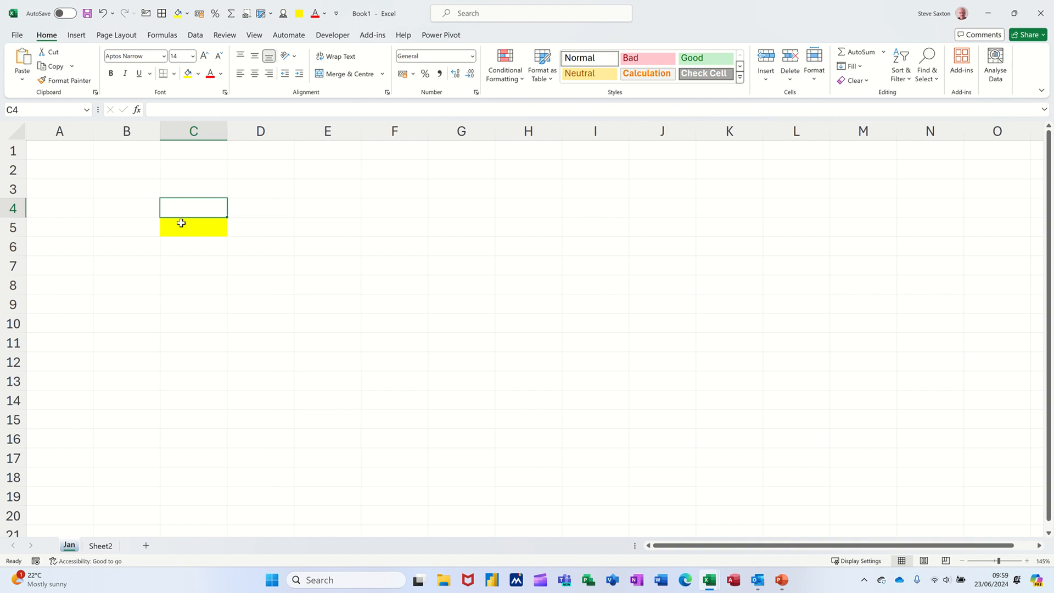
{"action": "left_click", "coordinate": [199, 229]}
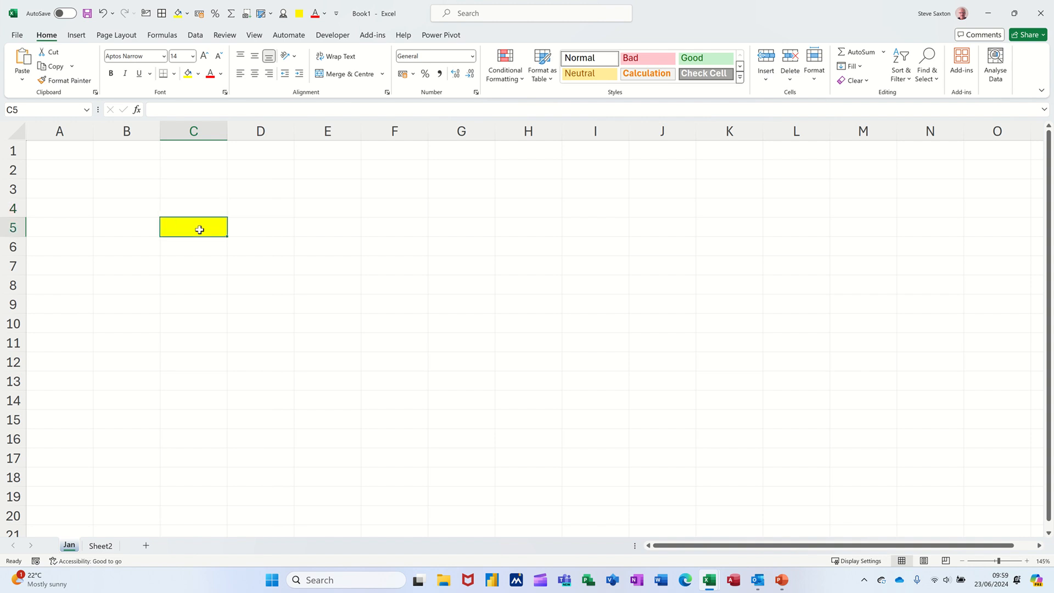
{"action": "left_click", "coordinate": [199, 77]}
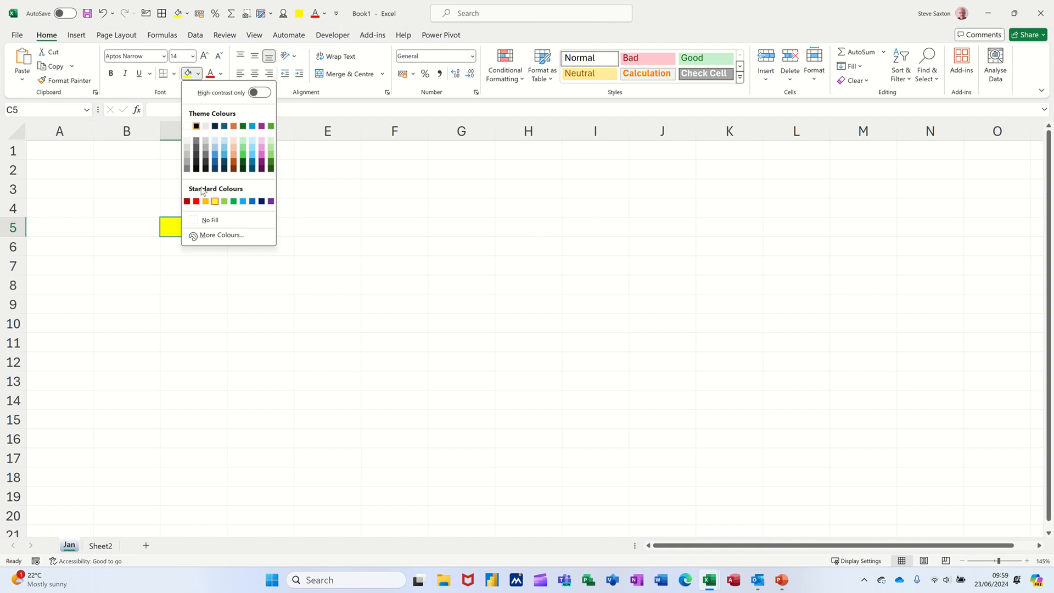
{"action": "left_click", "coordinate": [381, 260]}
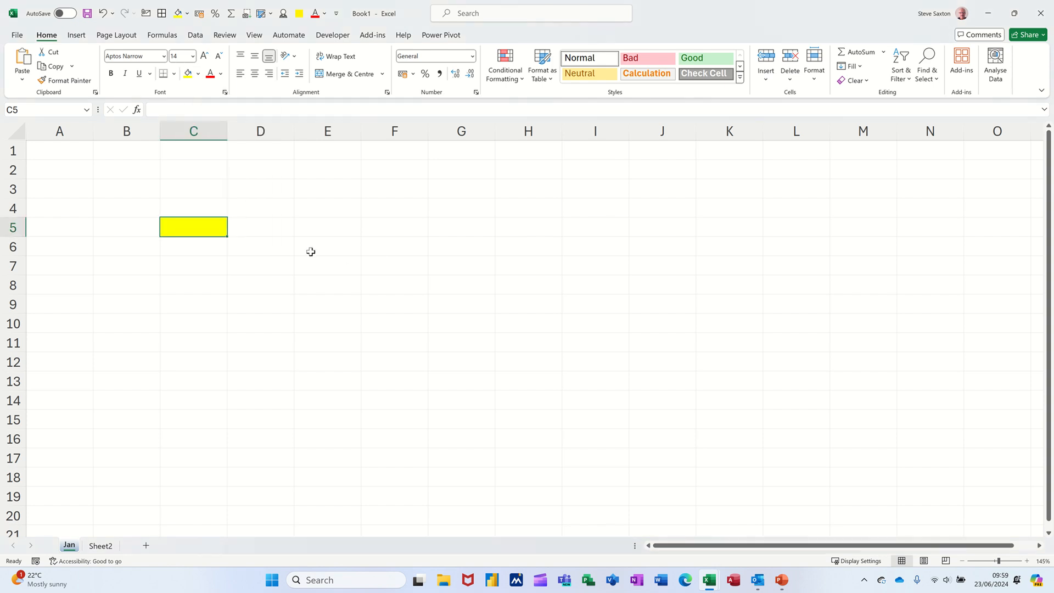
{"action": "left_click", "coordinate": [208, 209]}
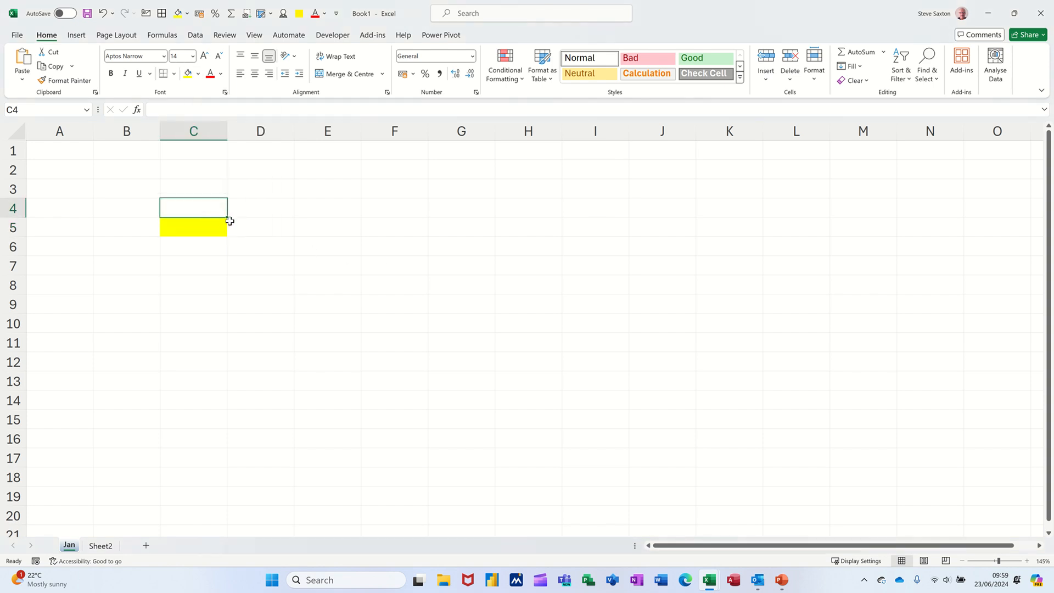
{"action": "left_click_drag", "start_coordinate": [230, 219], "coordinate": [229, 236]}
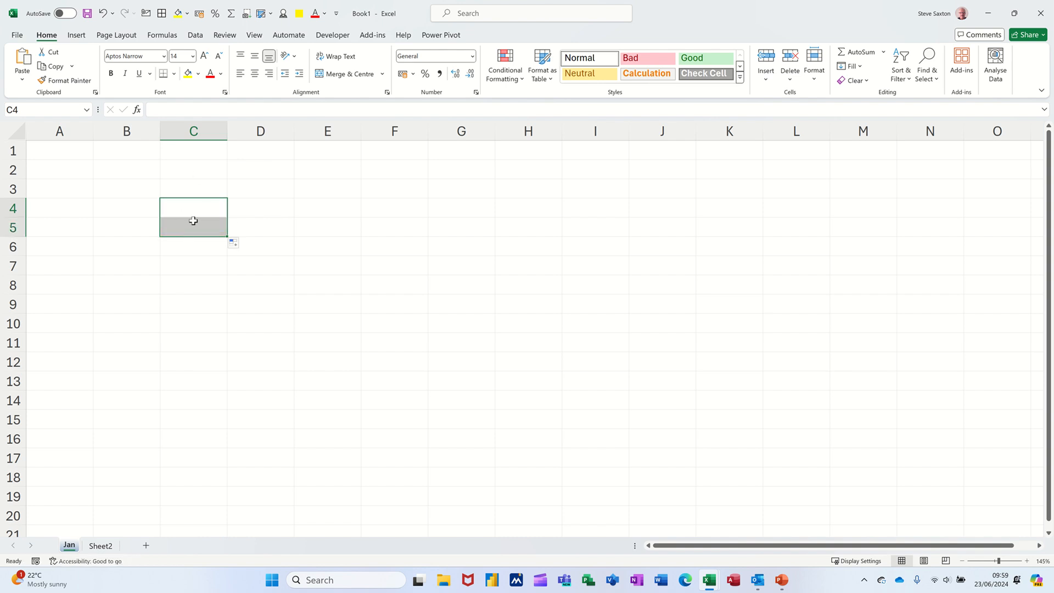
Enter Mon in cell B2 of the Jan sheet.
{"action": "left_click", "coordinate": [126, 171]}
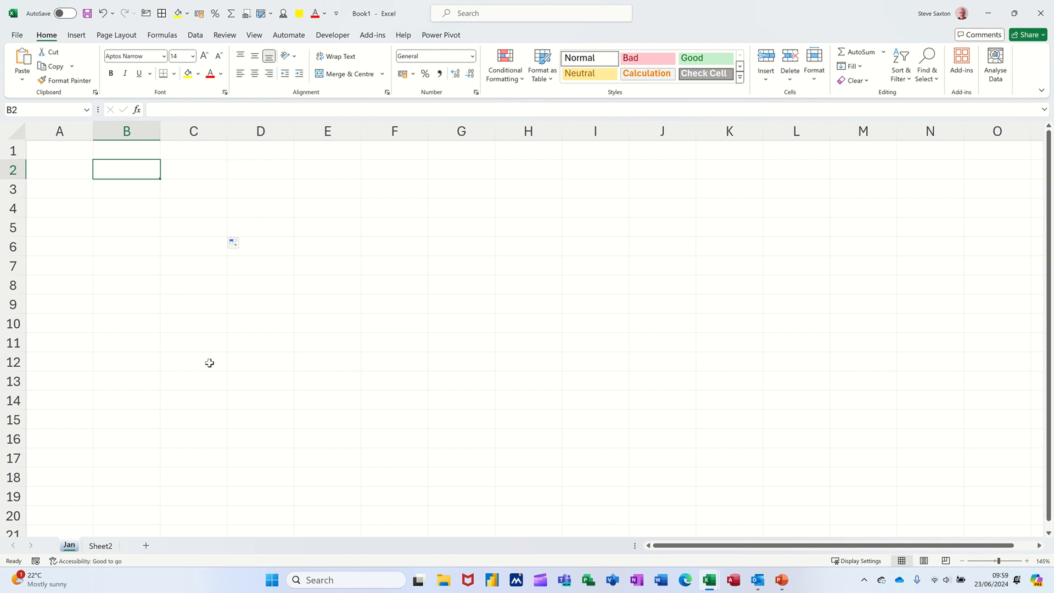
{"action": "type", "text": "Mon"}
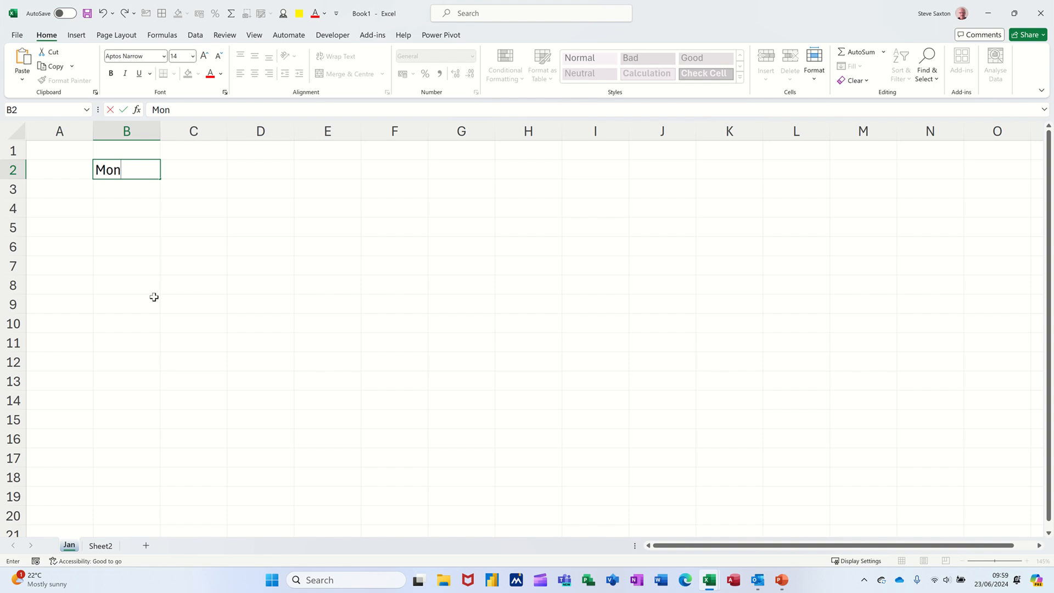
{"action": "left_click", "coordinate": [201, 171]}
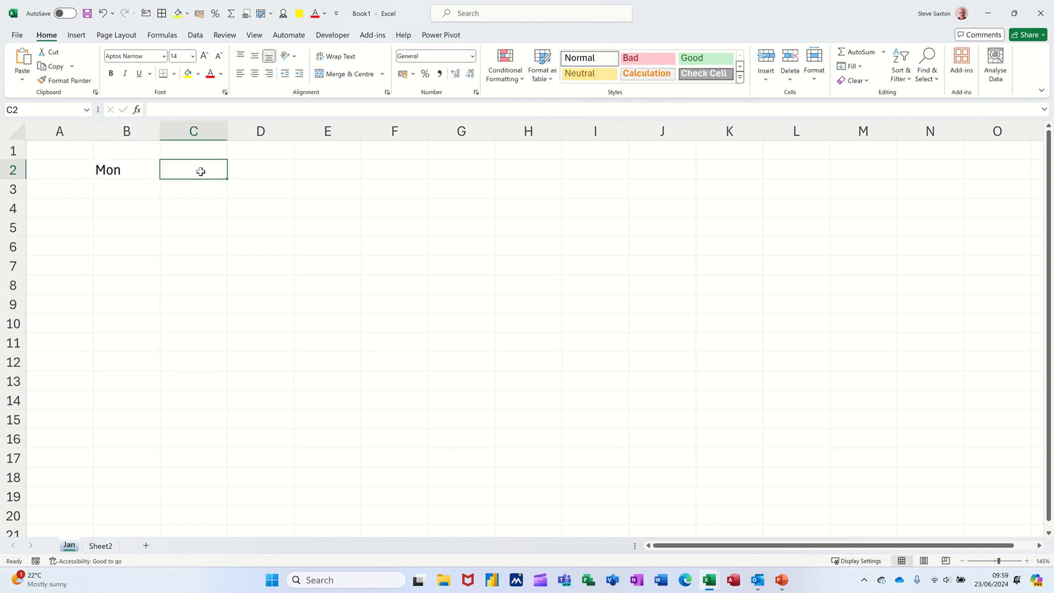
Fill the Mon entry in B2 across to F2 to produce the weekday series Mon to Fri.
{"action": "left_click", "coordinate": [262, 170]}
{"action": "left_click", "coordinate": [305, 171]}
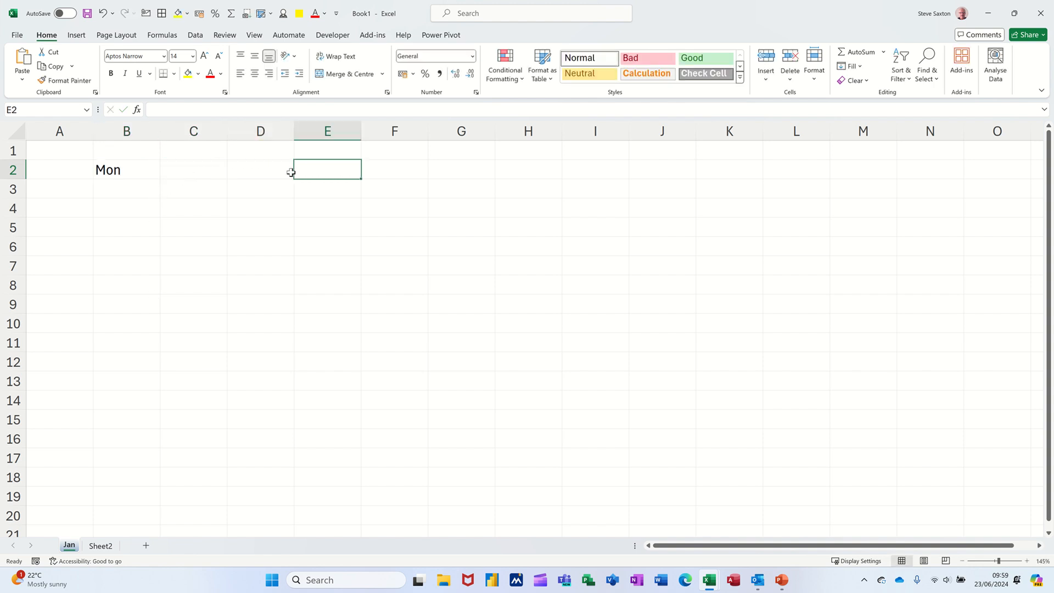
{"action": "left_click", "coordinate": [130, 171]}
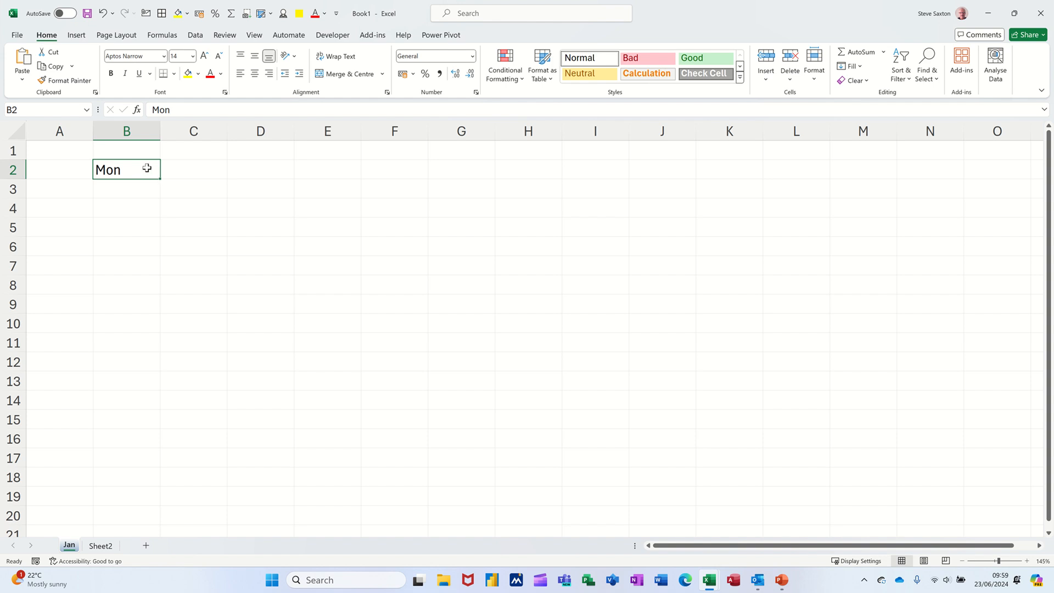
{"action": "mouse_move", "coordinate": [135, 169]}
{"action": "left_mouse_down"}
{"action": "mouse_move", "coordinate": [126, 345]}
{"action": "mouse_move", "coordinate": [130, 177]}
{"action": "left_mouse_up"}
{"action": "mouse_move", "coordinate": [136, 177]}
{"action": "left_mouse_down"}
{"action": "mouse_move", "coordinate": [153, 254]}
{"action": "mouse_move", "coordinate": [137, 214]}
{"action": "mouse_move", "coordinate": [141, 180]}
{"action": "left_mouse_up"}
{"action": "left_click_drag", "start_coordinate": [162, 179], "coordinate": [410, 179]}
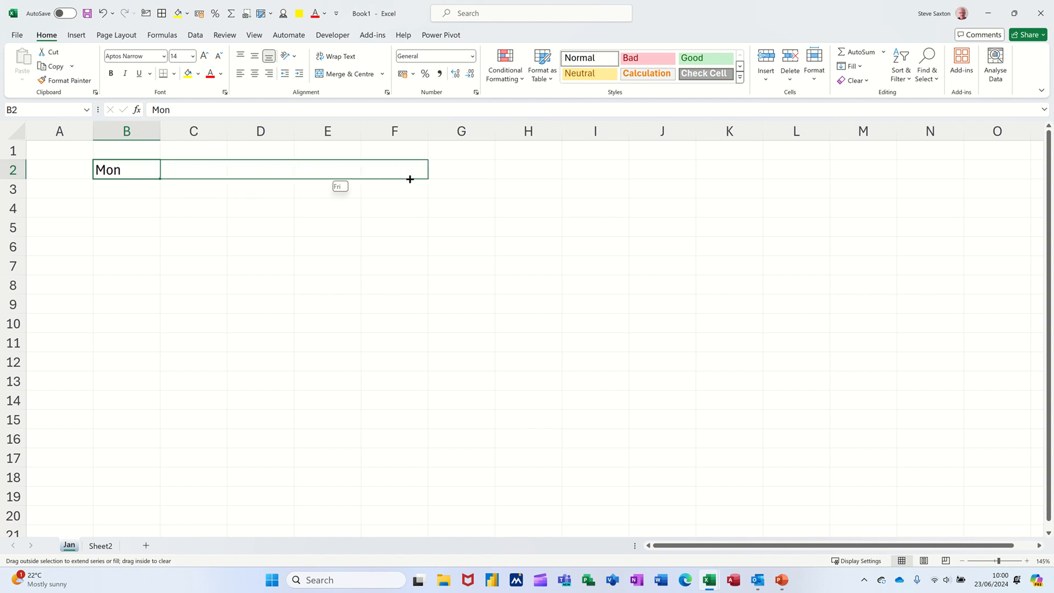
{"action": "mouse_move", "coordinate": [410, 179]}
{"action": "left_mouse_down"}
{"action": "mouse_move", "coordinate": [570, 183]}
{"action": "mouse_move", "coordinate": [430, 184]}
{"action": "left_mouse_up"}
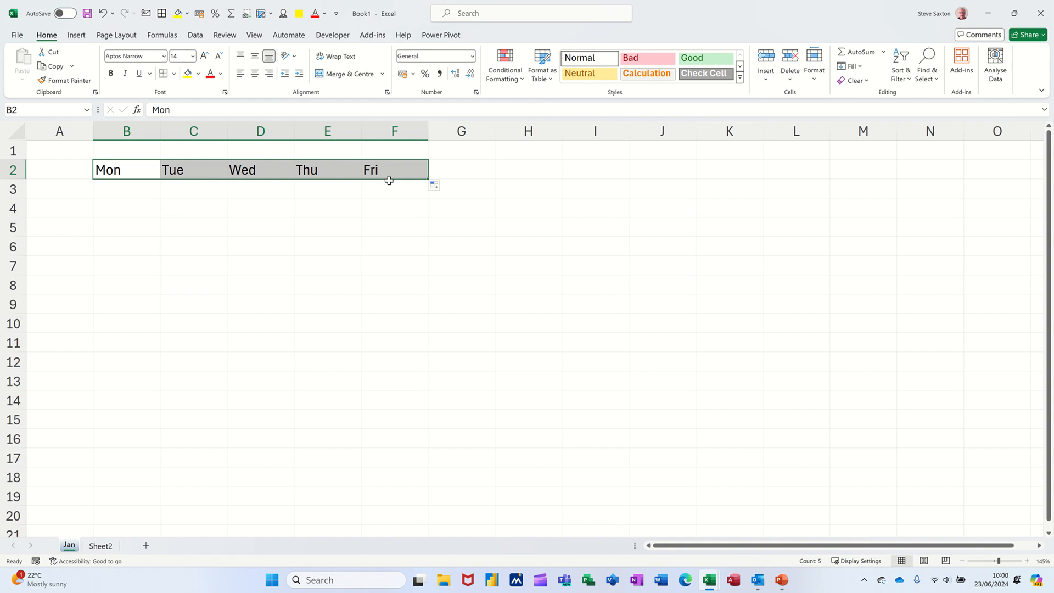
Enter the expense labels Car, Gas, Bills and Water in cells A3 to A6.
{"action": "left_click", "coordinate": [60, 192]}
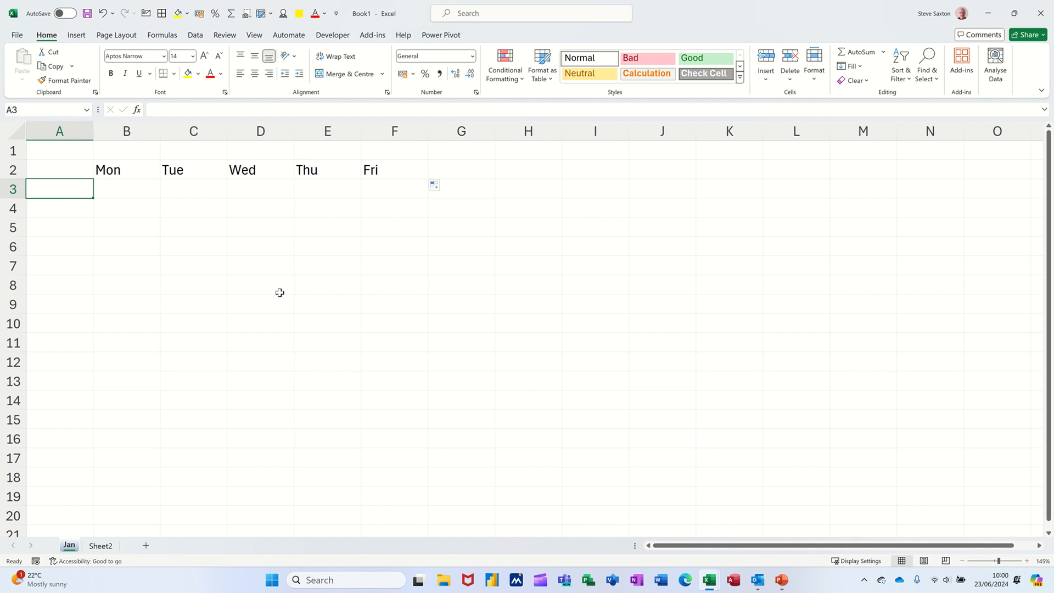
{"action": "type", "text": "Ca"}
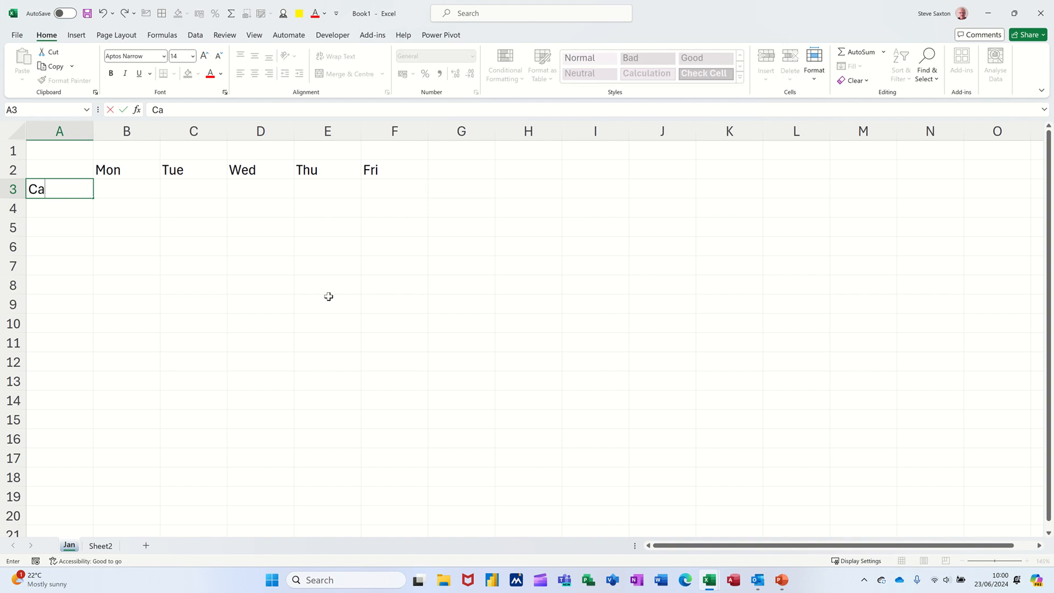
{"action": "type", "text": "r"}
{"action": "key", "text": "Return"}
{"action": "type", "text": "Gas"}
{"action": "key", "text": "Return"}
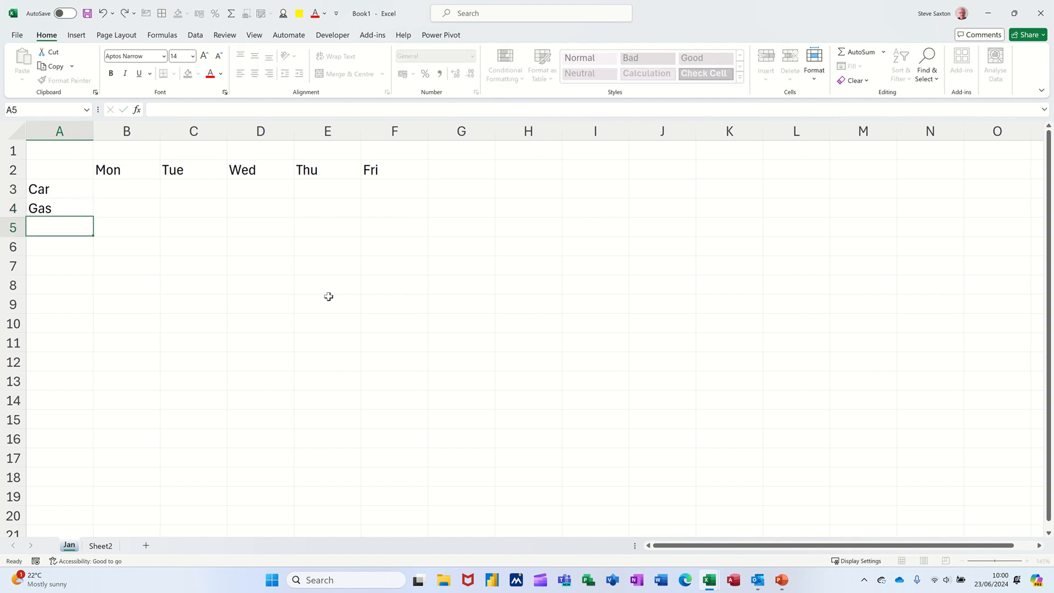
{"action": "type", "text": "Bills"}
{"action": "key", "text": "Return"}
{"action": "type", "text": "Water"}
{"action": "key", "text": "Return"}
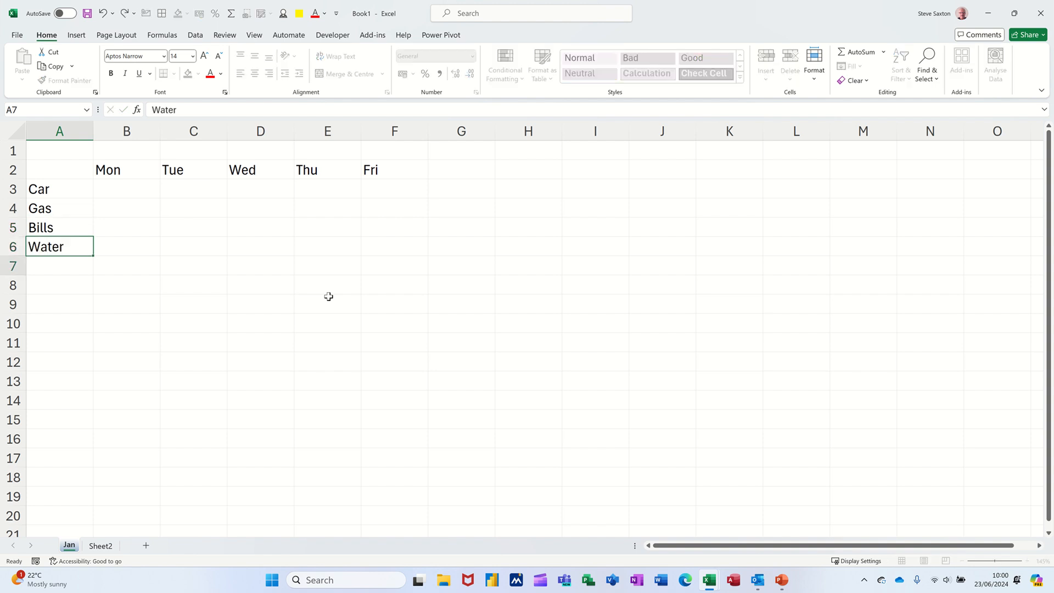
Enter the row labels Electric, Food and Total in cells A7 to A9.
{"action": "type", "text": "Ele"}
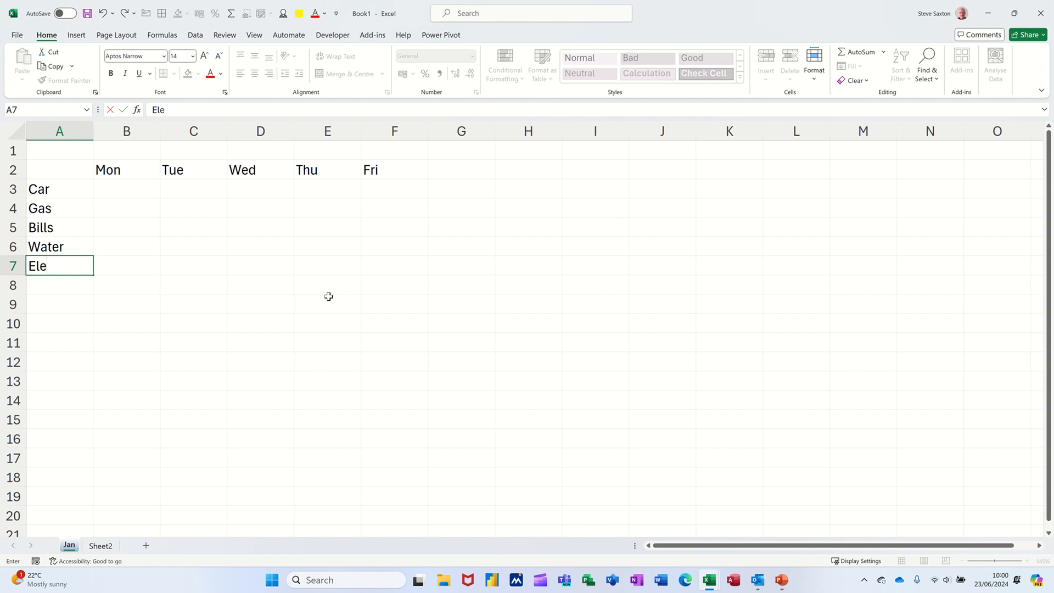
{"action": "type", "text": "ctric"}
{"action": "key", "text": "Return"}
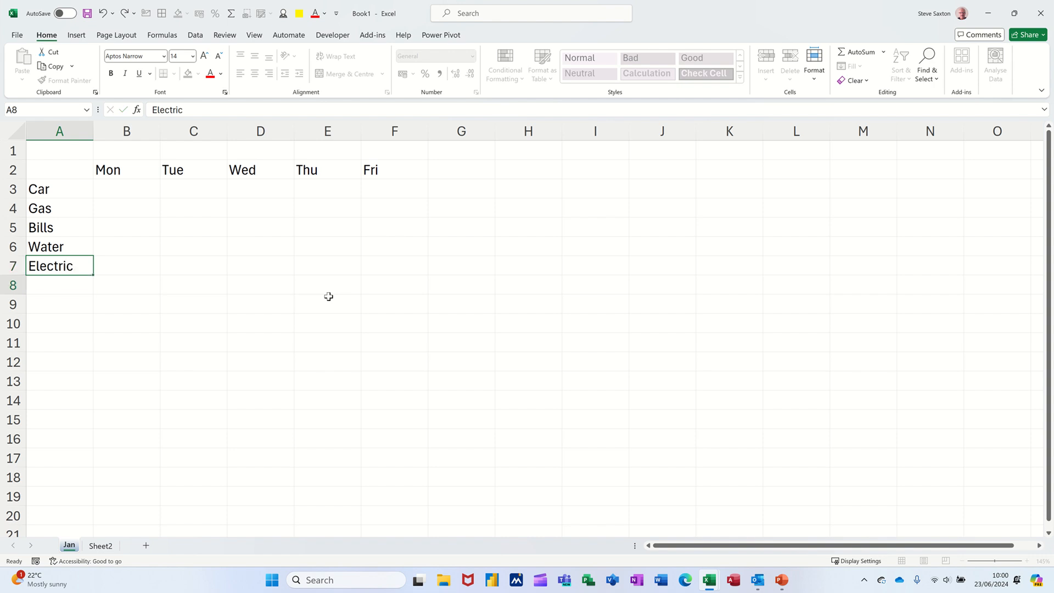
{"action": "type", "text": "Foo"}
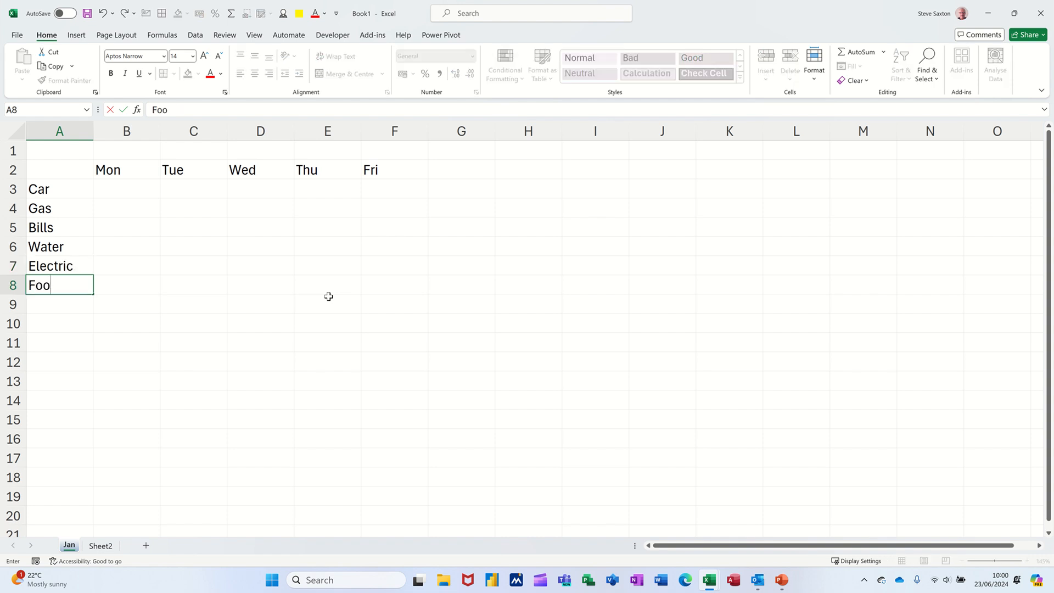
{"action": "type", "text": "d"}
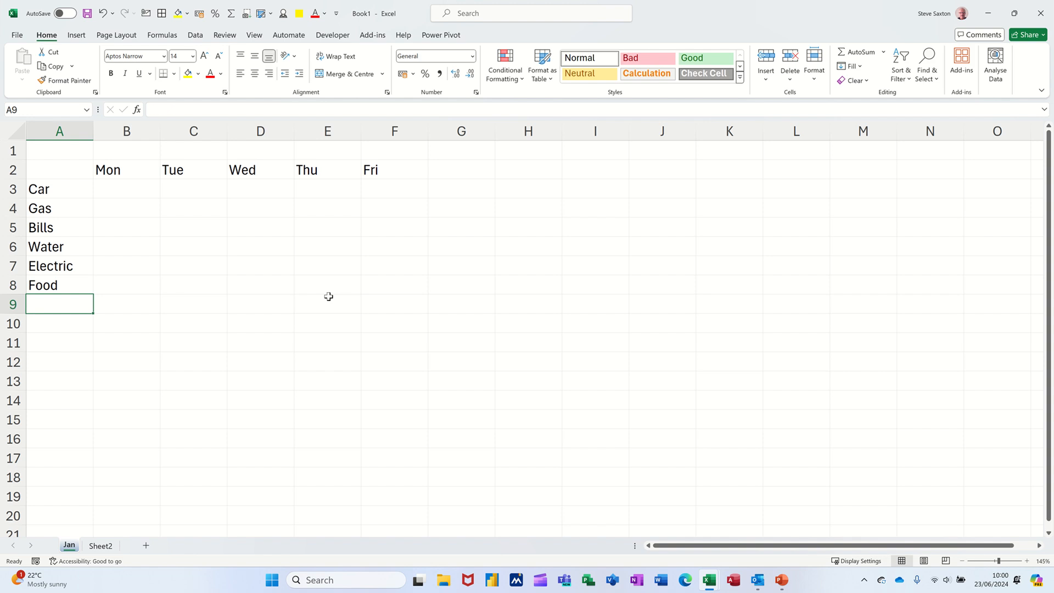
{"action": "type", "text": "Total"}
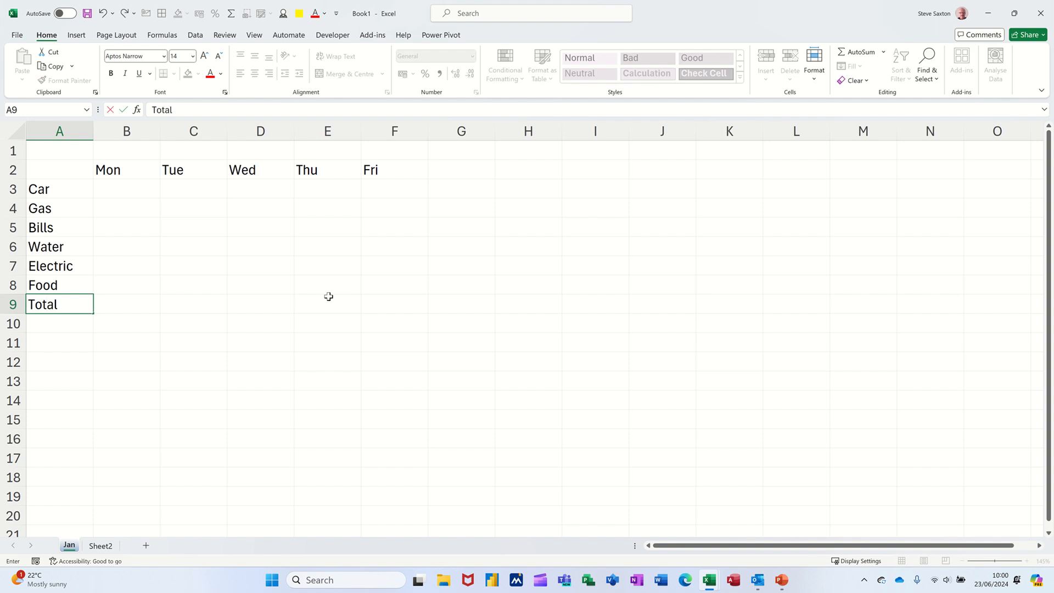
Add the column heading Total in cell G2, after Fri.
{"action": "left_click", "coordinate": [470, 175]}
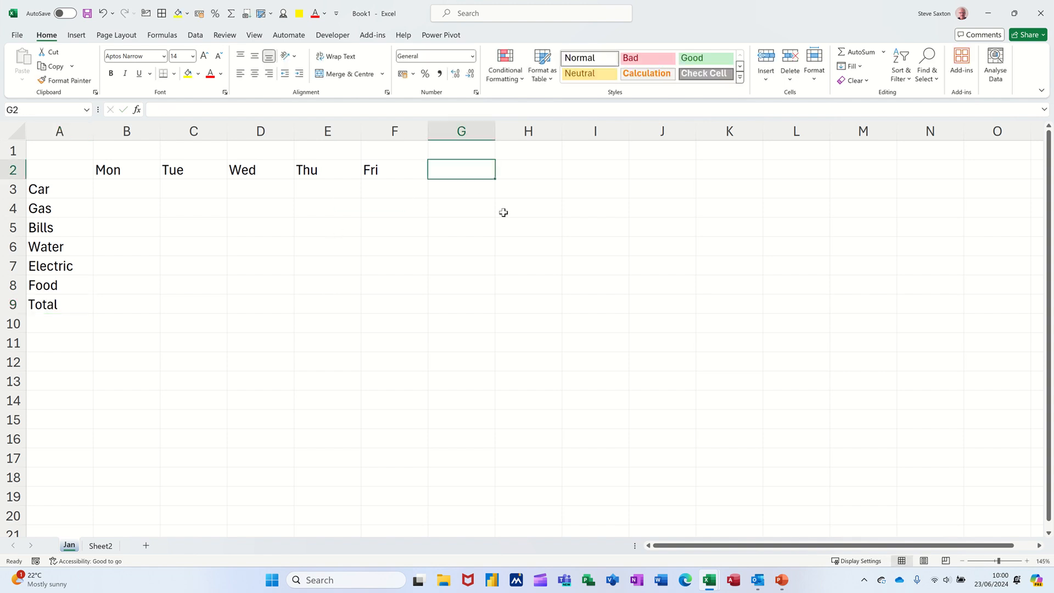
{"action": "type", "text": "To"}
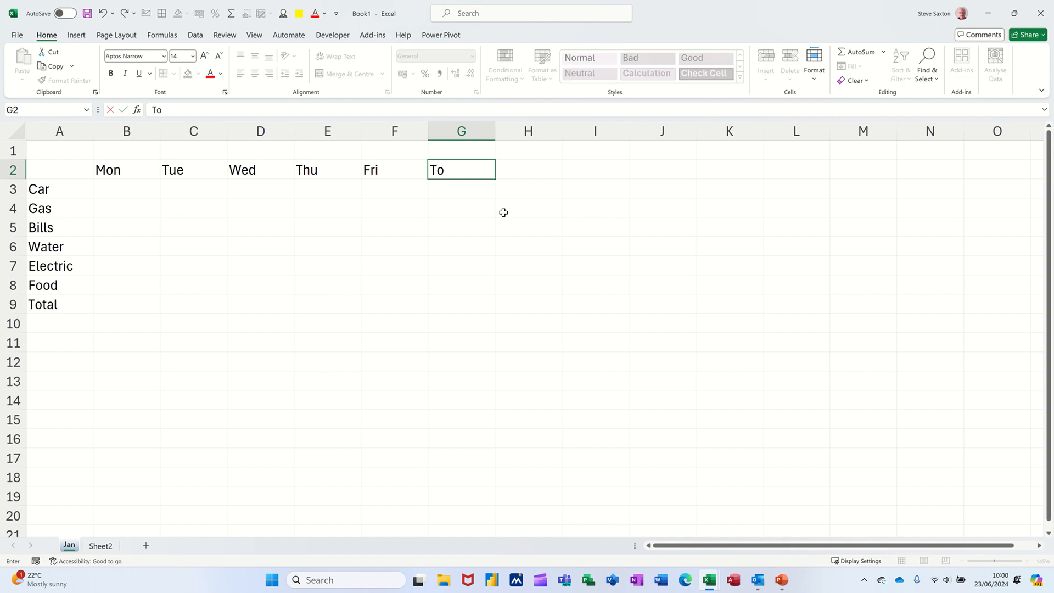
{"action": "type", "text": "tal"}
{"action": "left_click", "coordinate": [256, 263]}
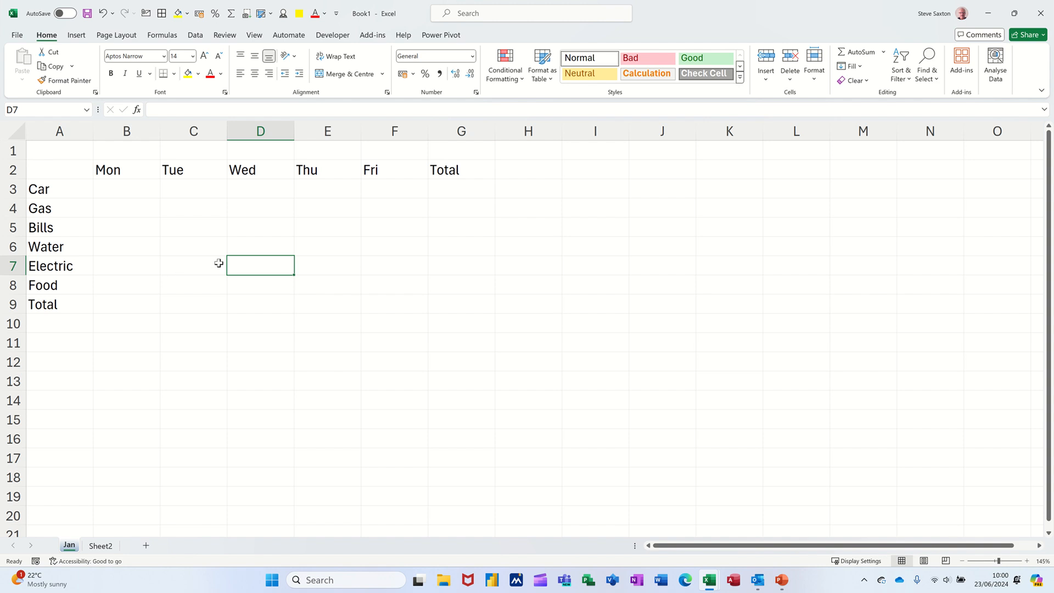
Enter a sample first name in cell D5.
{"action": "left_click", "coordinate": [264, 230]}
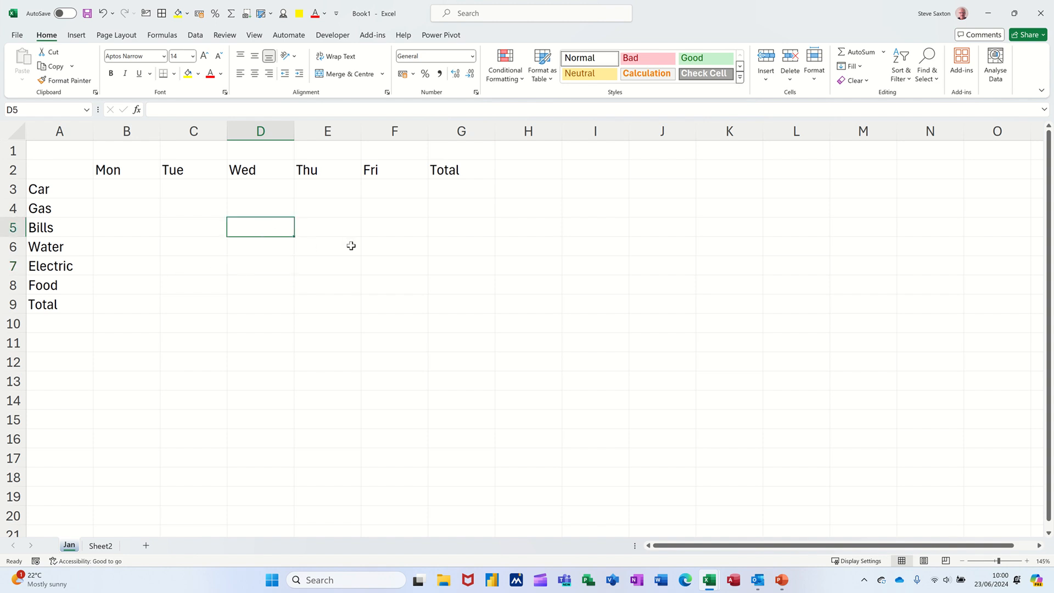
{"action": "type", "text": "steve"}
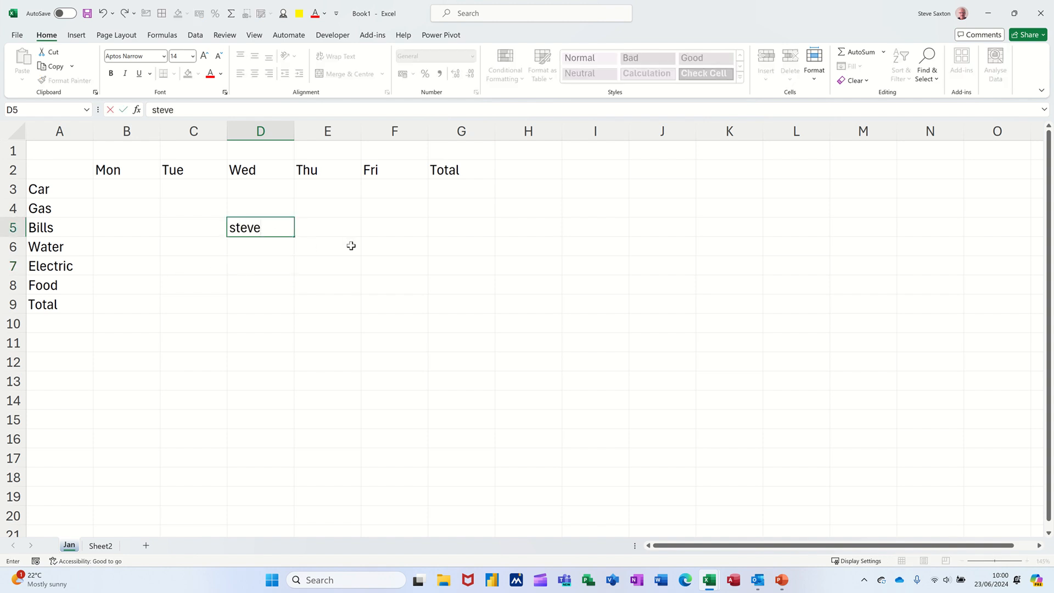
{"action": "left_click", "coordinate": [286, 250]}
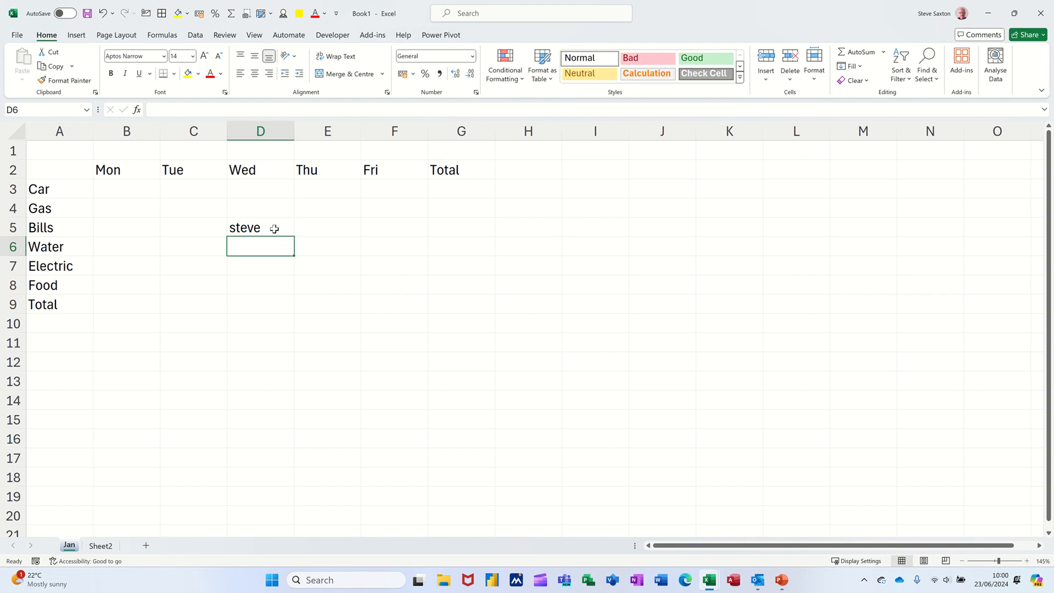
Format the name in D5 as bold, italic and underlined with a red font colour.
{"action": "left_click", "coordinate": [274, 229]}
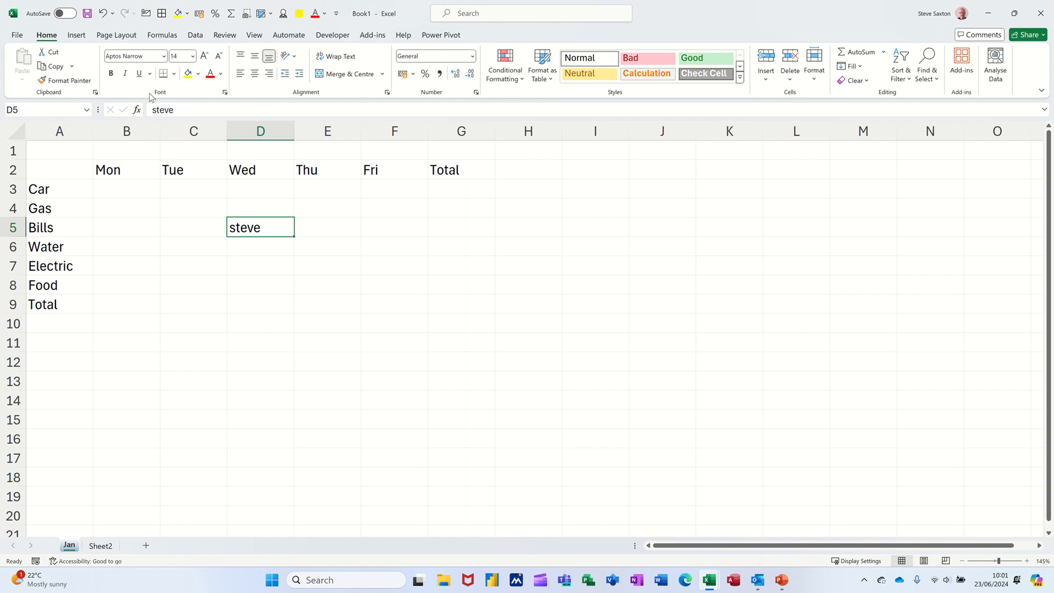
{"action": "left_click", "coordinate": [112, 76]}
{"action": "left_click", "coordinate": [125, 73]}
{"action": "left_click", "coordinate": [139, 73]}
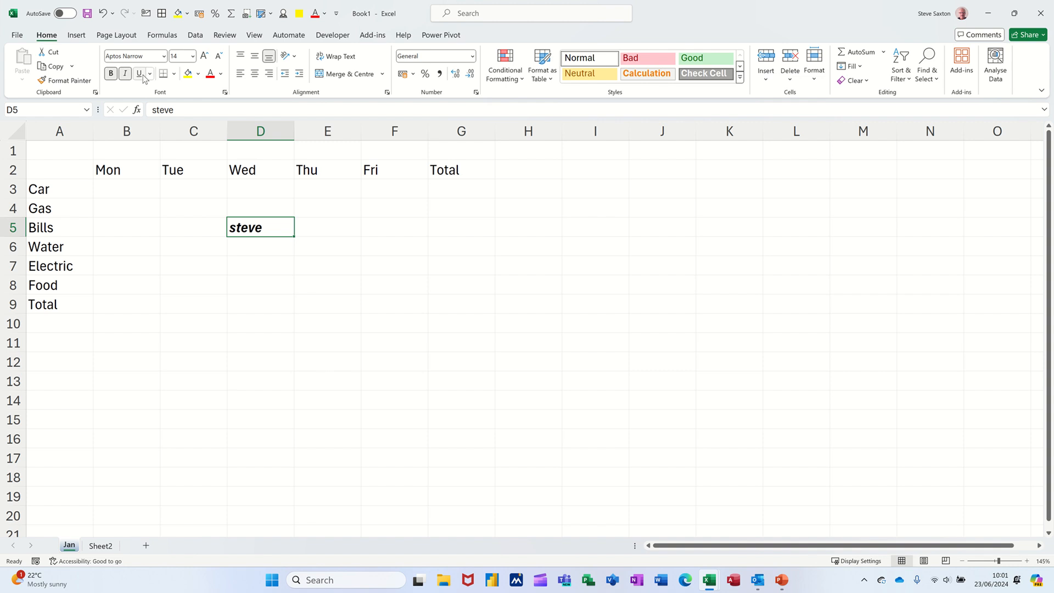
{"action": "left_click", "coordinate": [211, 74]}
Enter the same first name in cell D6 without any formatting and reselect that cell.
{"action": "left_click", "coordinate": [260, 251]}
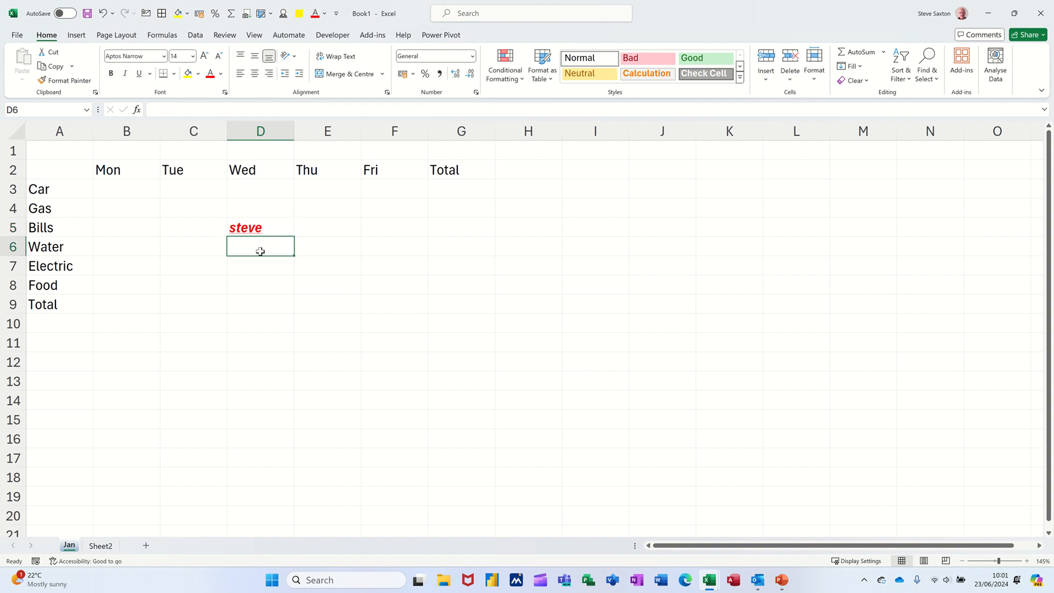
{"action": "type", "text": "steve"}
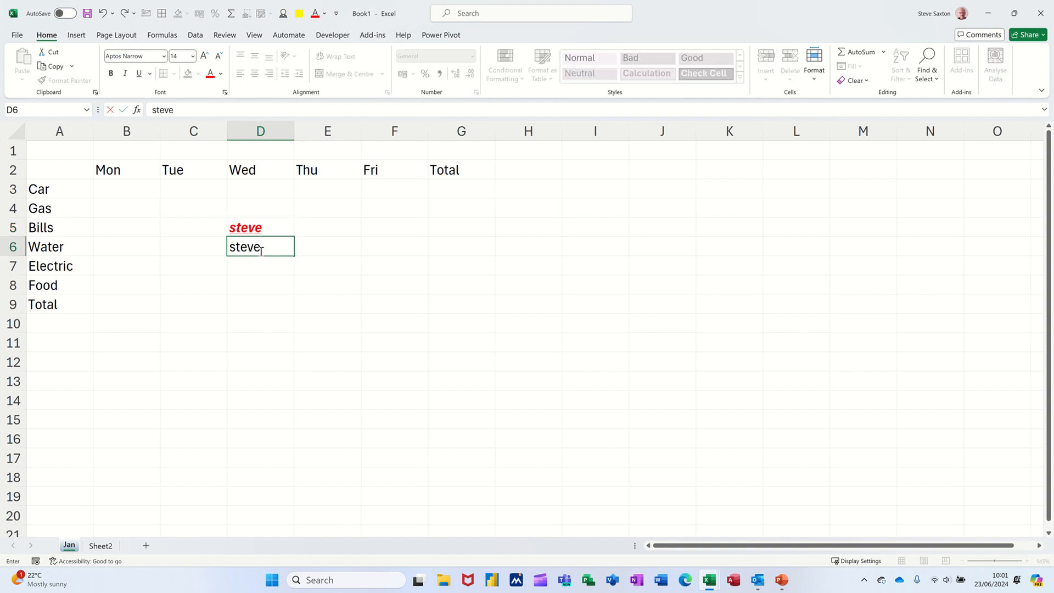
{"action": "key", "text": "Return"}
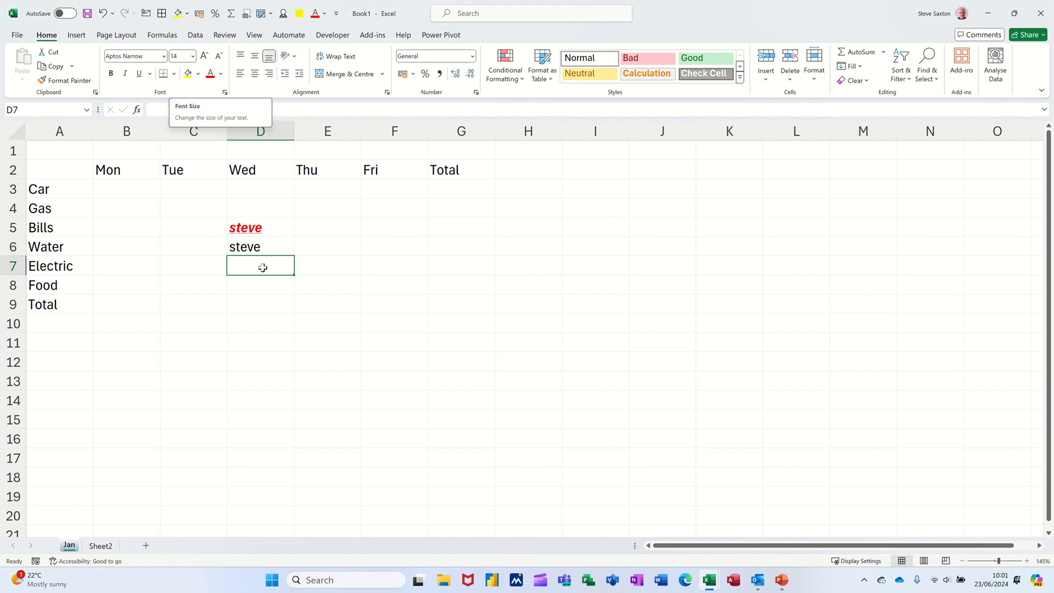
{"action": "left_click", "coordinate": [263, 249]}
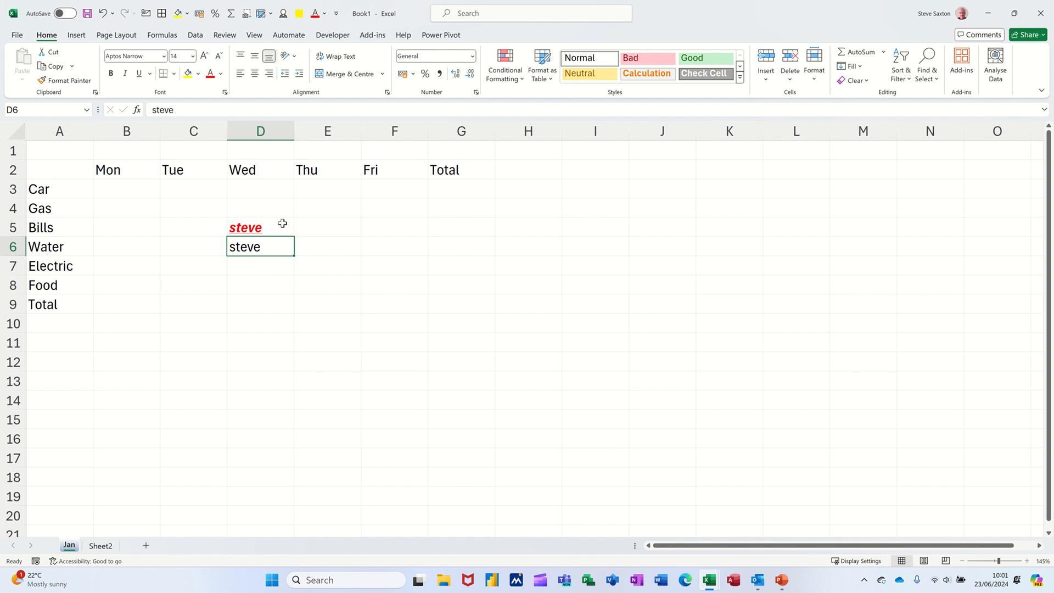
Select the range E5:G11, extend the selection to the entire sheet, and turn bold on and off again.
{"action": "left_click", "coordinate": [331, 231]}
{"action": "left_click_drag", "start_coordinate": [356, 256], "coordinate": [490, 345]}
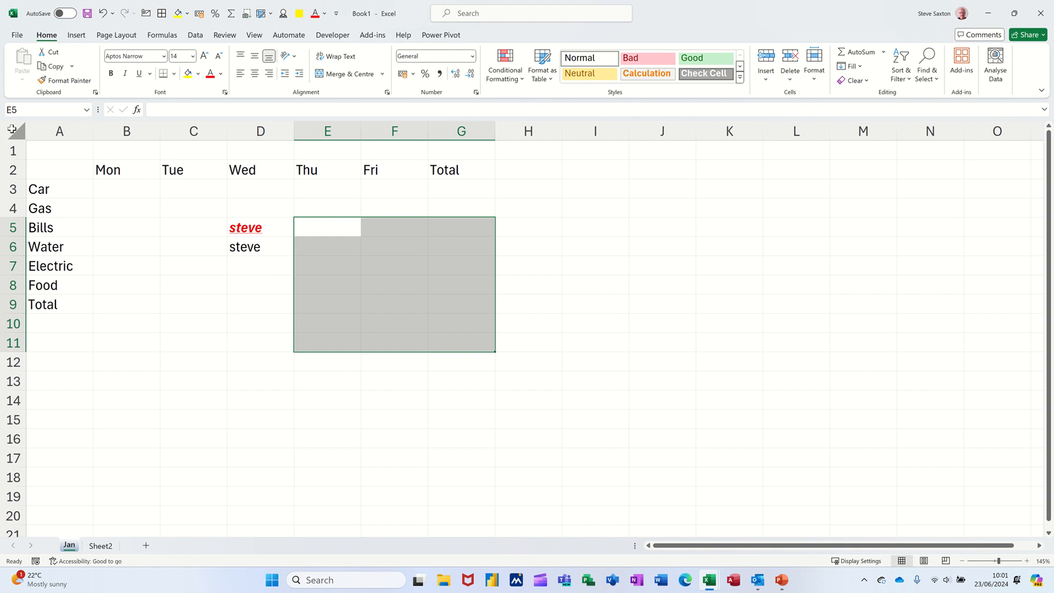
{"action": "left_click", "coordinate": [12, 129]}
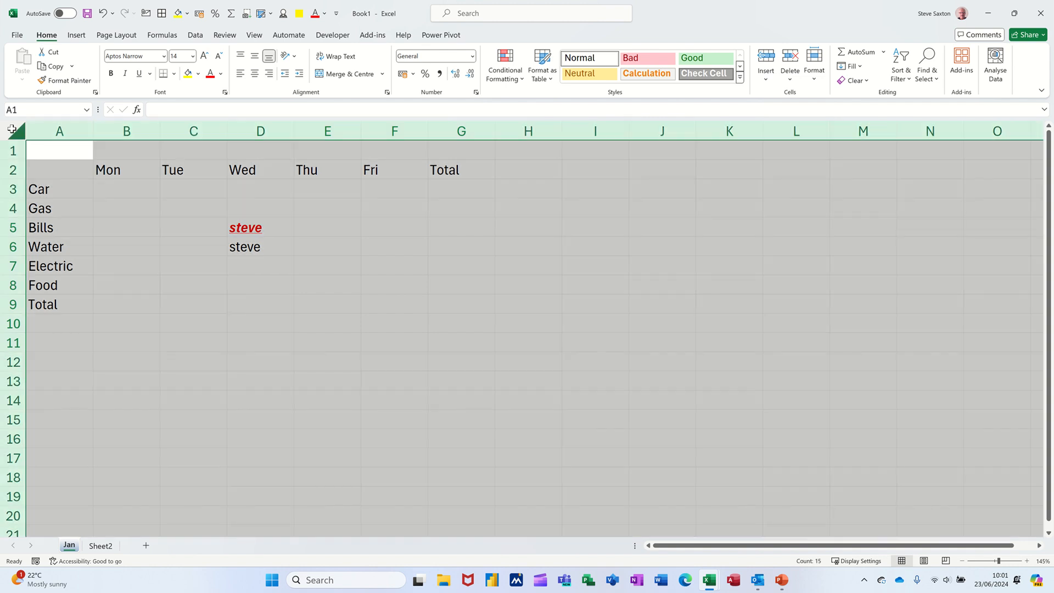
{"action": "left_click", "coordinate": [111, 77]}
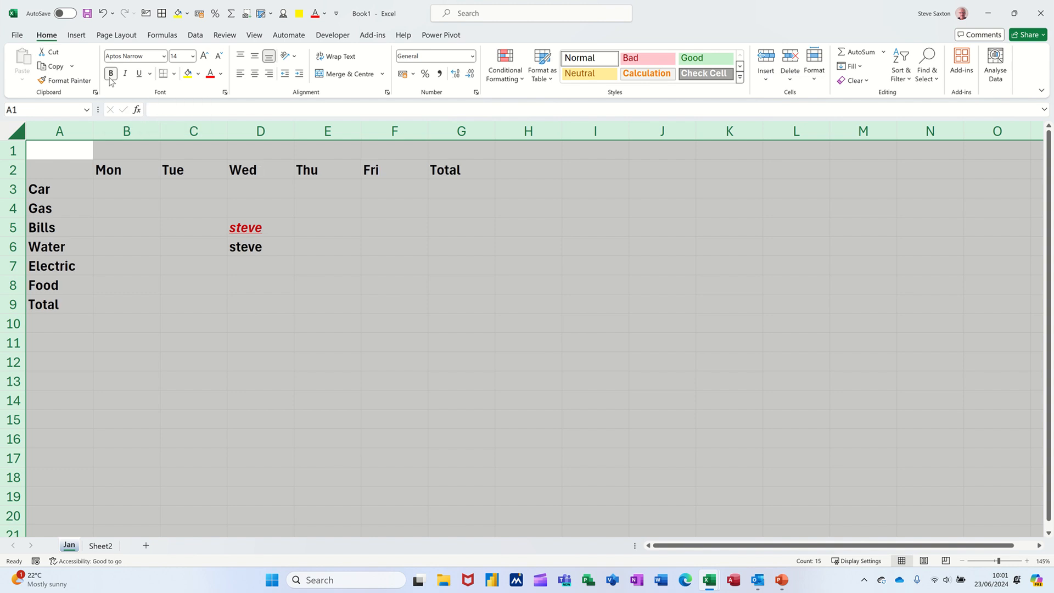
{"action": "left_click", "coordinate": [111, 77]}
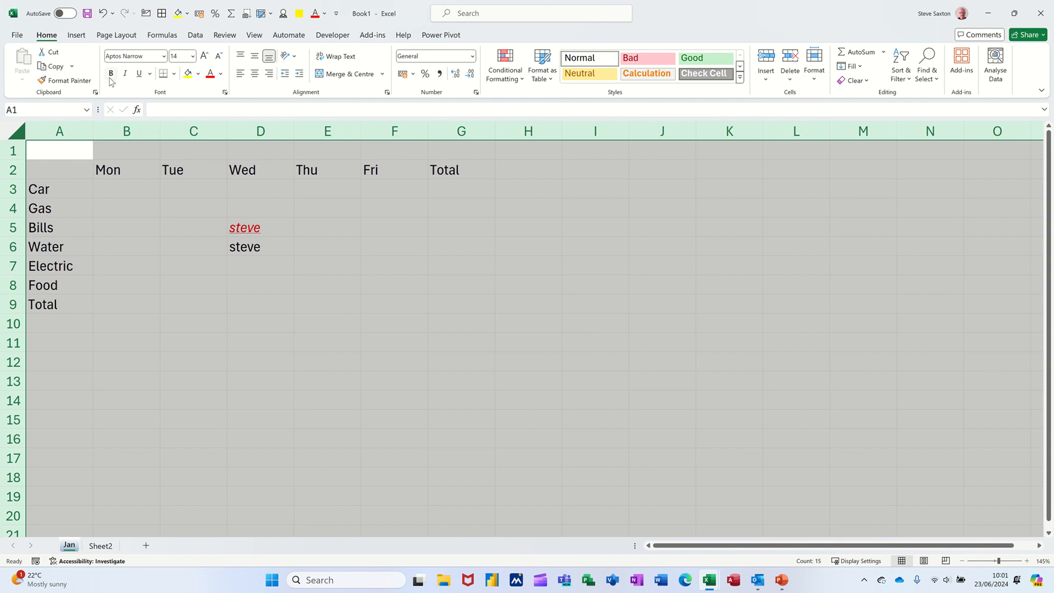
Clear the sample names from column D by filling blank cell D4 down to D7.
{"action": "left_click", "coordinate": [274, 209]}
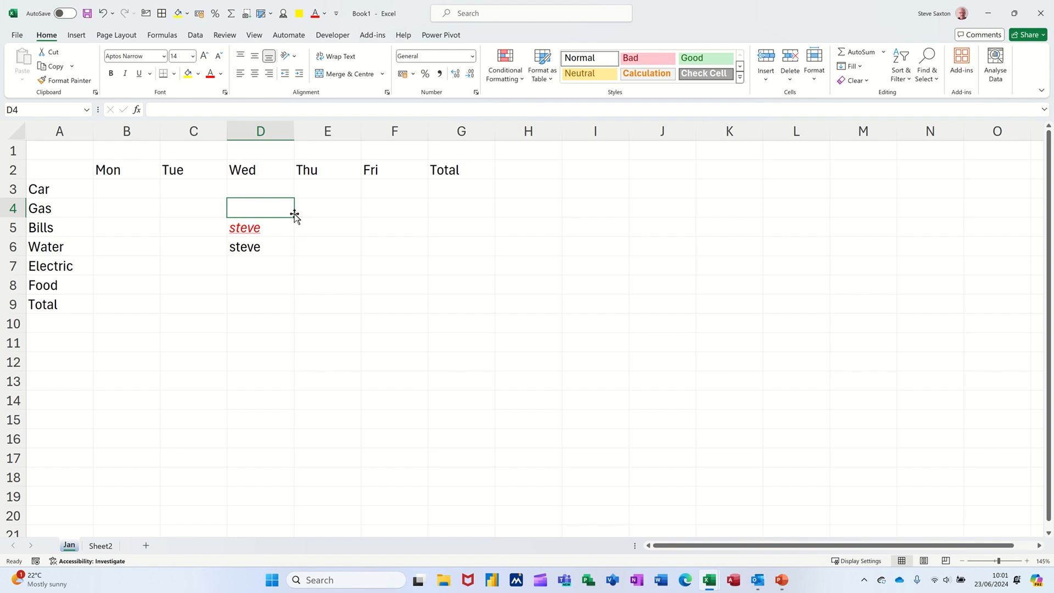
{"action": "left_click_drag", "start_coordinate": [294, 218], "coordinate": [291, 279]}
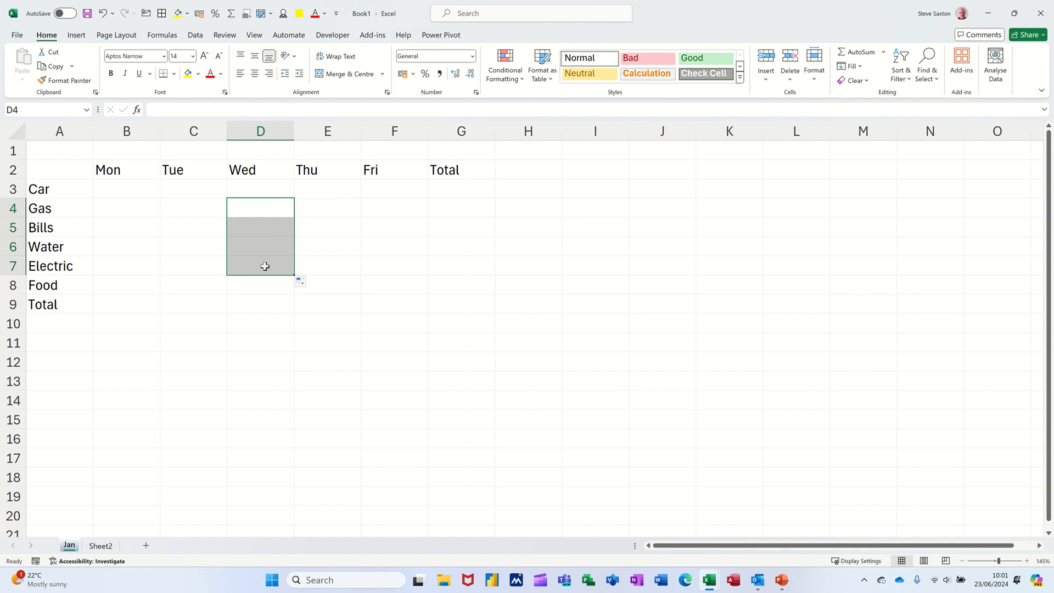
{"action": "left_click", "coordinate": [256, 212]}
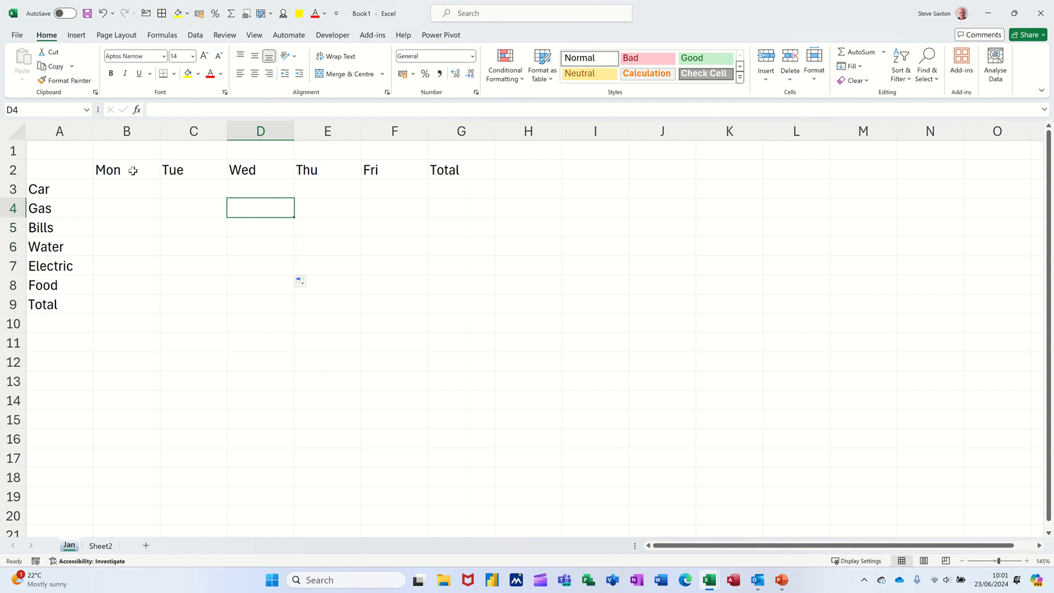
Enter the title Weekly Budget in cell A1.
{"action": "left_click", "coordinate": [62, 150]}
{"action": "type", "text": "W"}
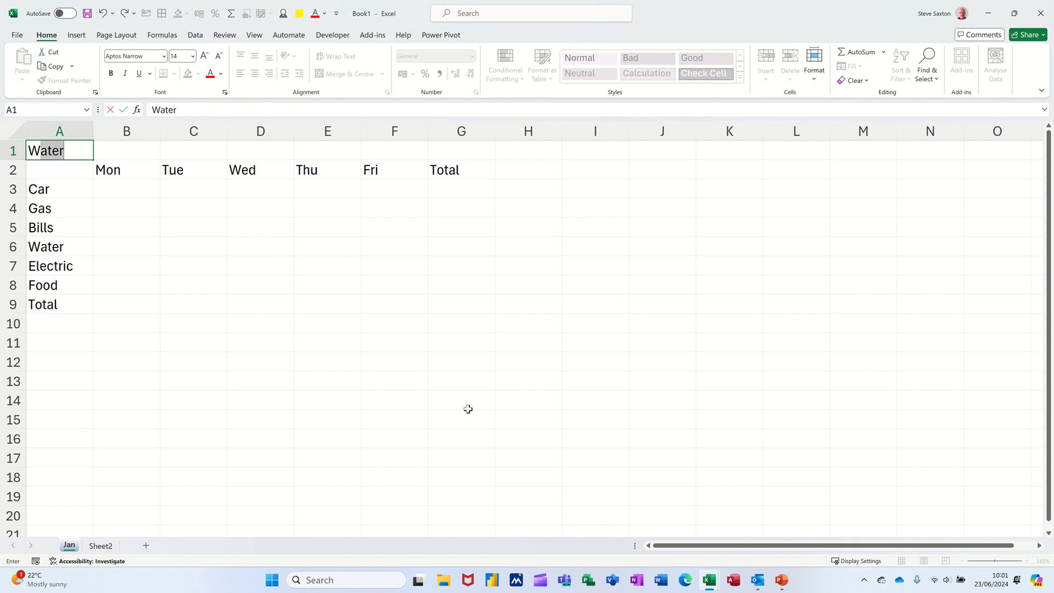
{"action": "type", "text": "eekly Budget"}
{"action": "left_click", "coordinate": [214, 253]}
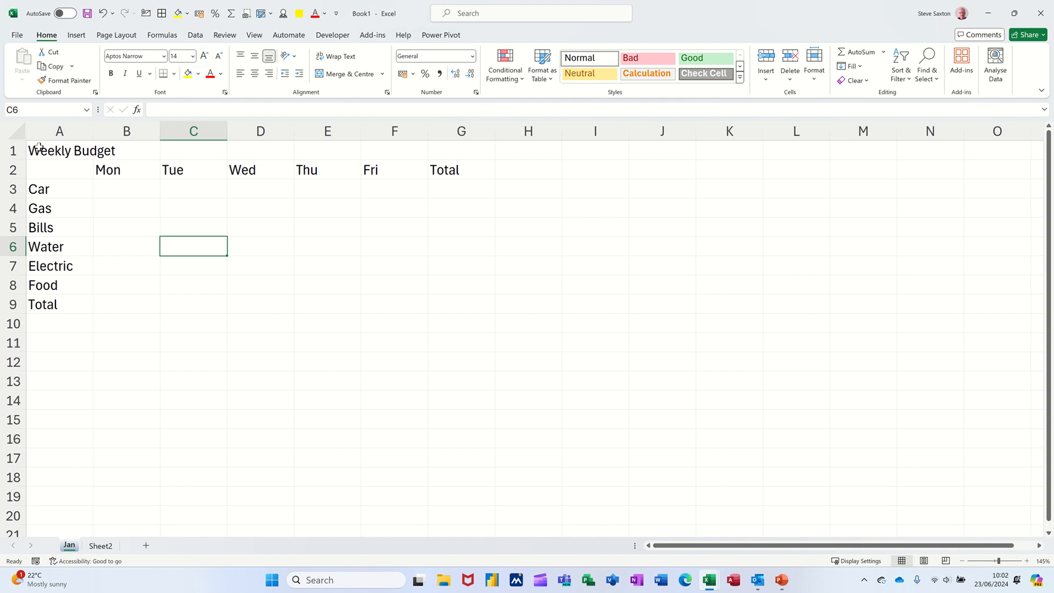
Merge and centre the Weekly Budget title across cells A1:G1.
{"action": "left_click_drag", "start_coordinate": [55, 150], "coordinate": [446, 150]}
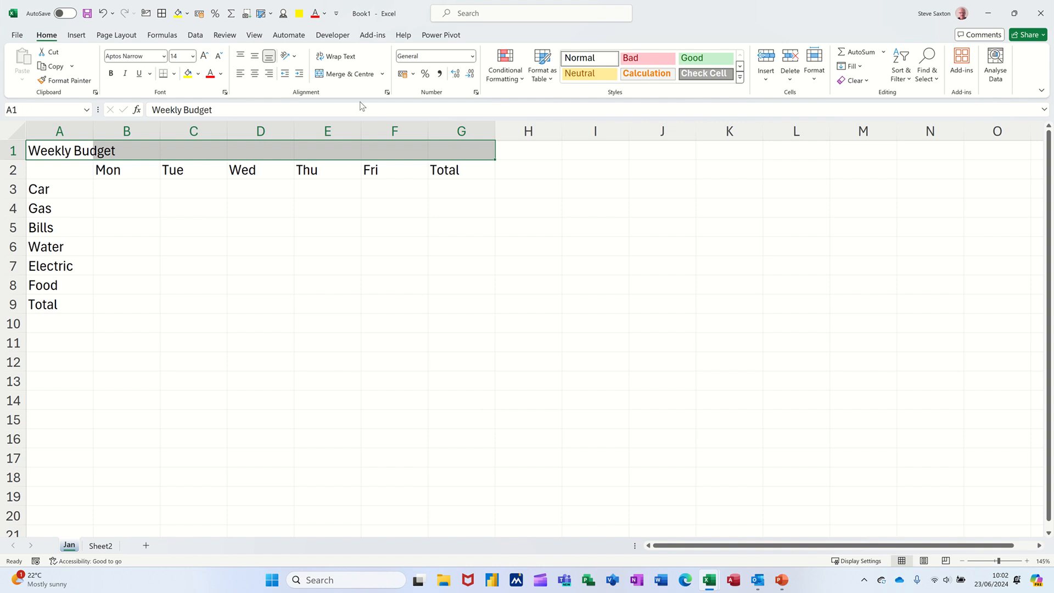
{"action": "left_click", "coordinate": [342, 74]}
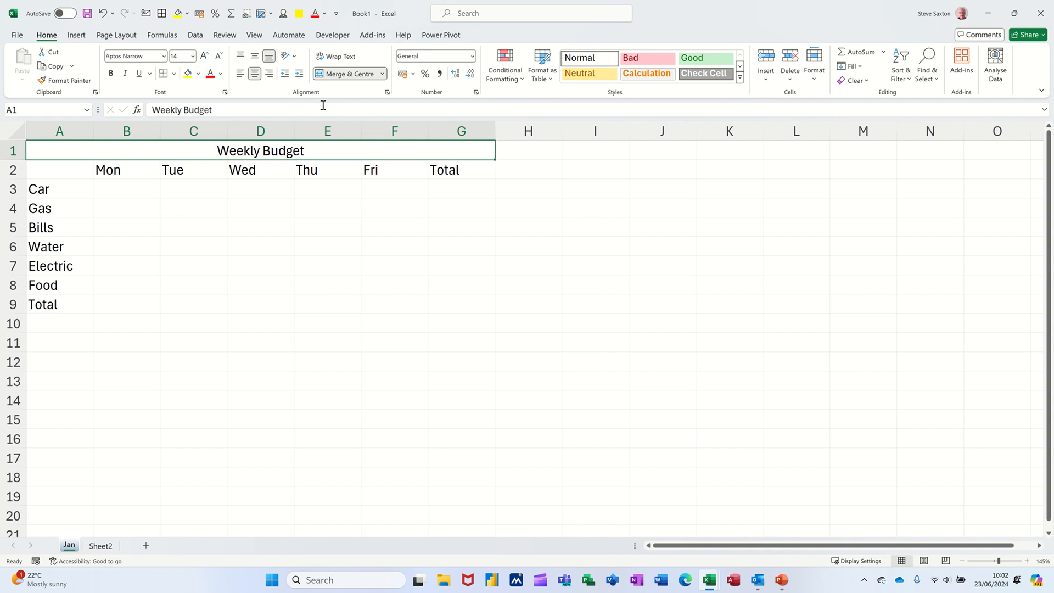
Try Merge & Centre on the single Thu heading in cell E2 and restore its left alignment.
{"action": "left_click", "coordinate": [326, 168]}
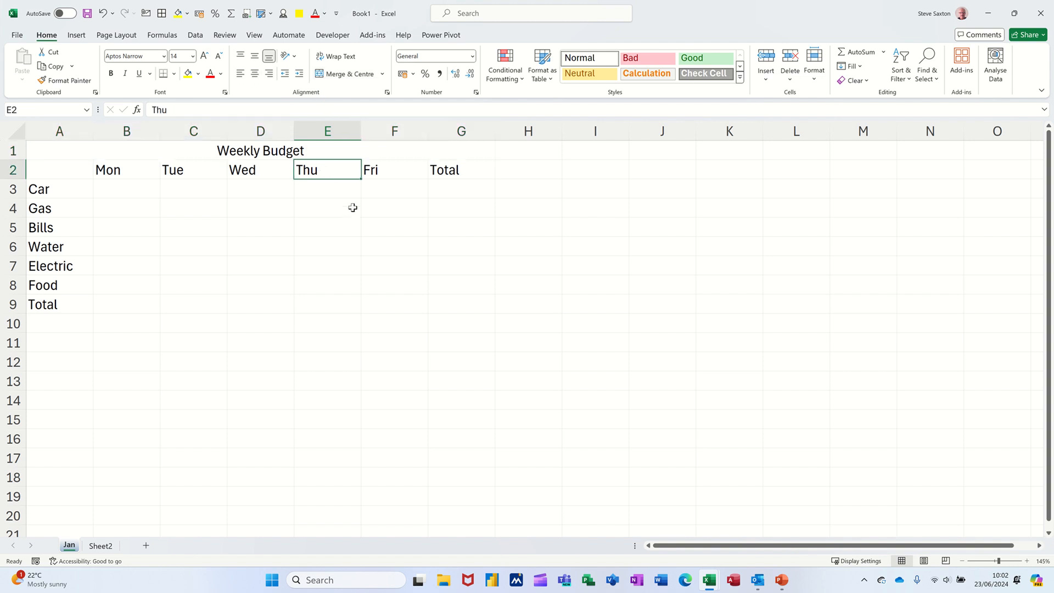
{"action": "left_click", "coordinate": [345, 76]}
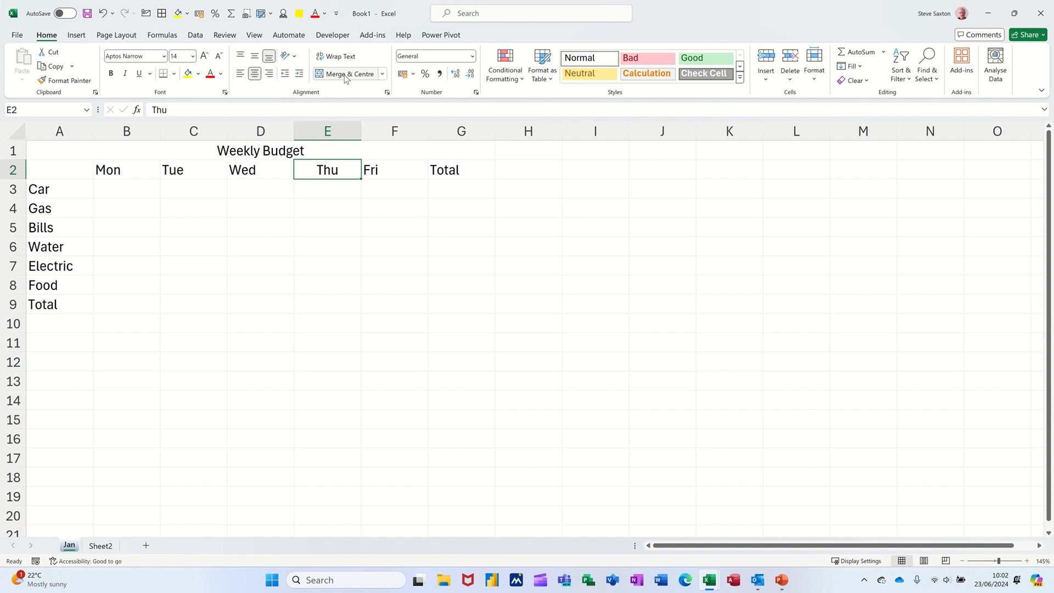
{"action": "left_click", "coordinate": [250, 75]}
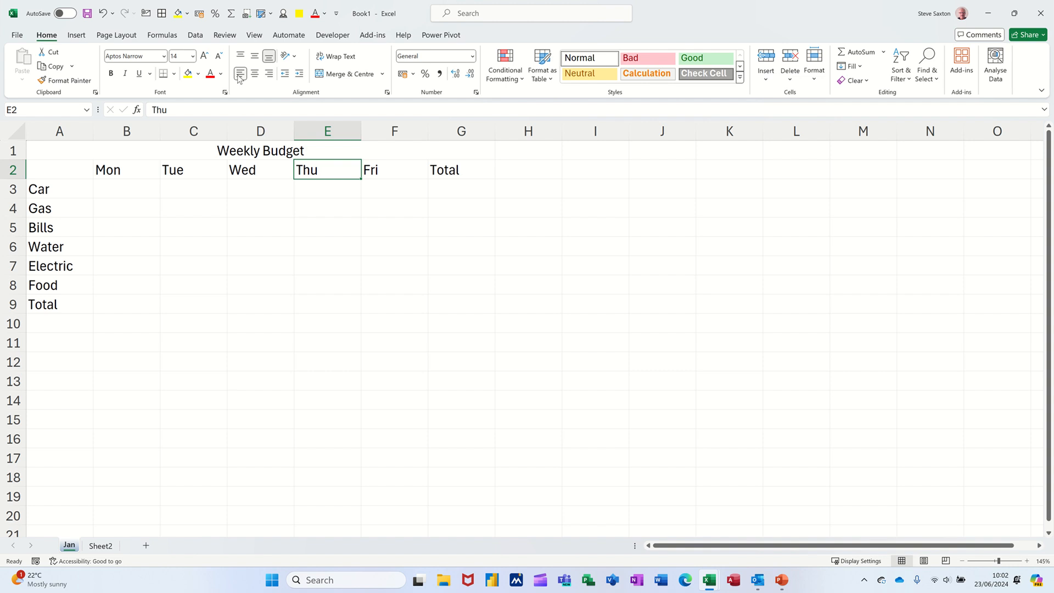
{"action": "left_click", "coordinate": [320, 220]}
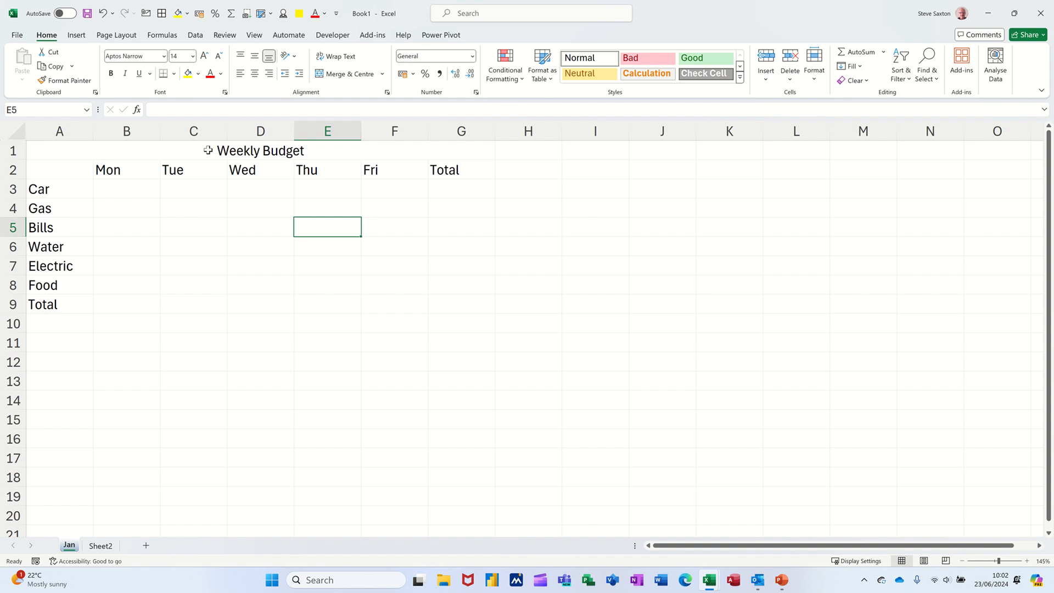
Apply All Borders to the whole budget table, range A1:G9.
{"action": "left_click_drag", "start_coordinate": [262, 147], "coordinate": [259, 288]}
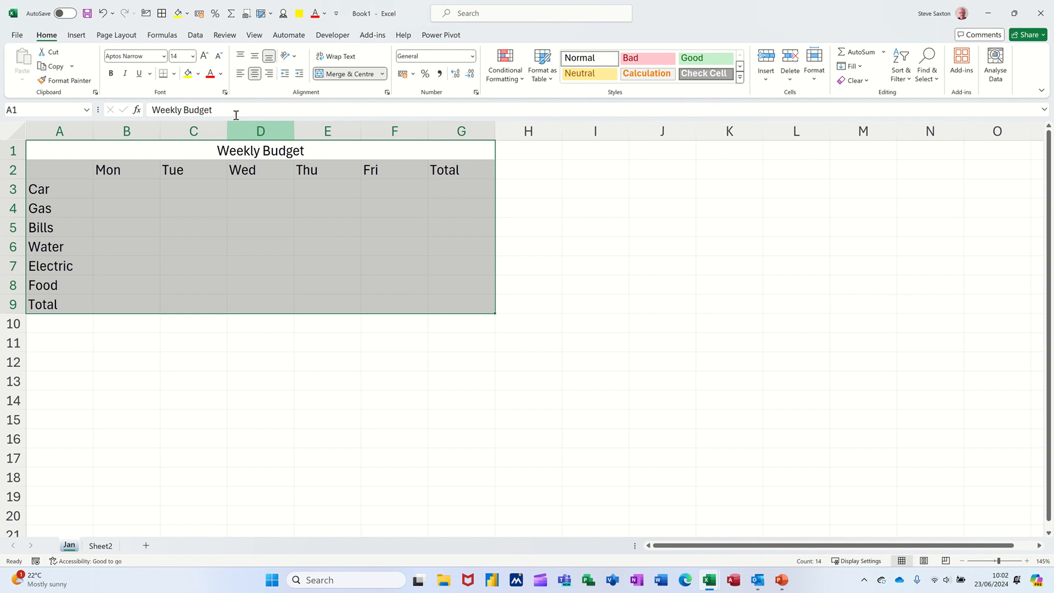
{"action": "left_click", "coordinate": [174, 74]}
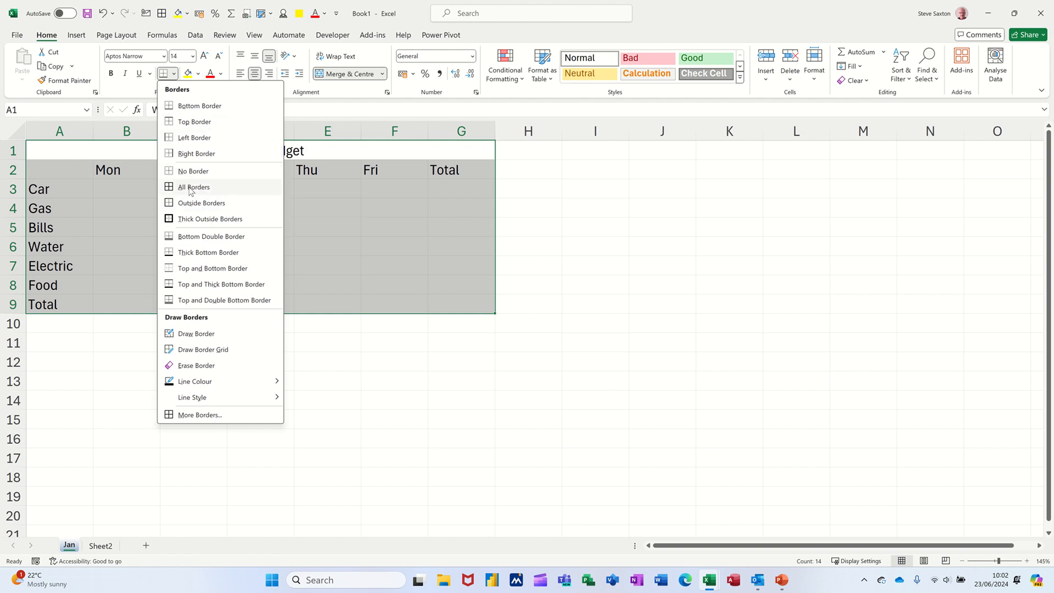
{"action": "left_click", "coordinate": [191, 187]}
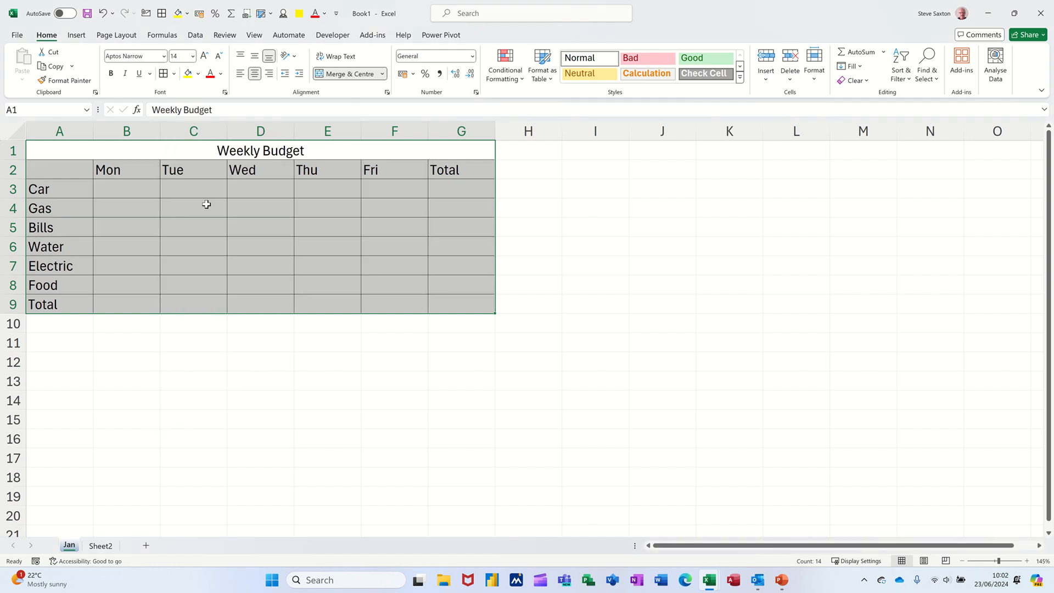
{"action": "left_click", "coordinate": [202, 243]}
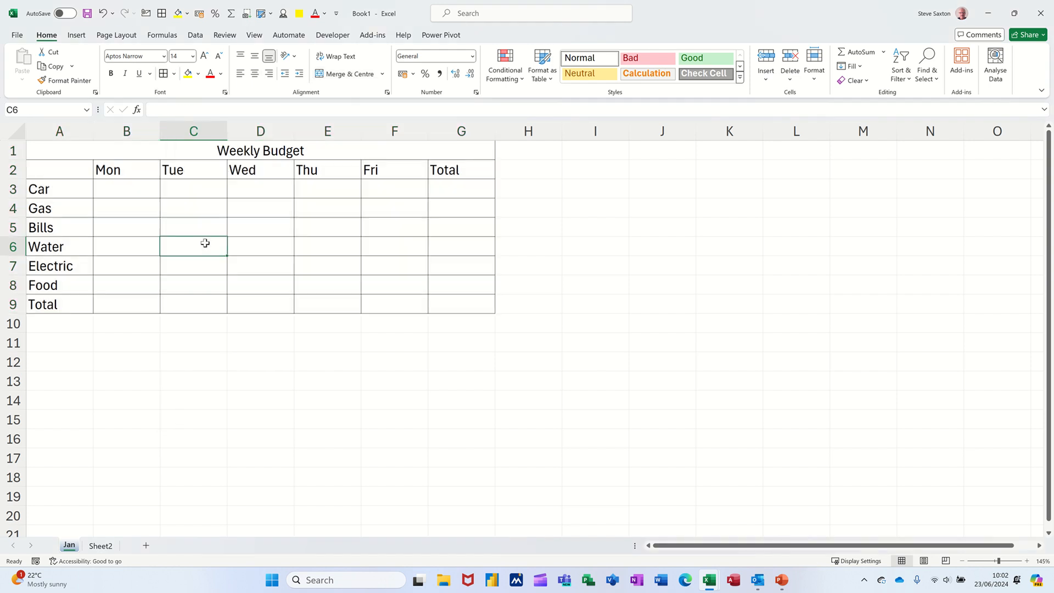
Fill the data-entry range B3:F8 with the standard orange colour and reselect the range to check its extent.
{"action": "left_click", "coordinate": [110, 190]}
{"action": "left_click_drag", "start_coordinate": [156, 212], "coordinate": [380, 282]}
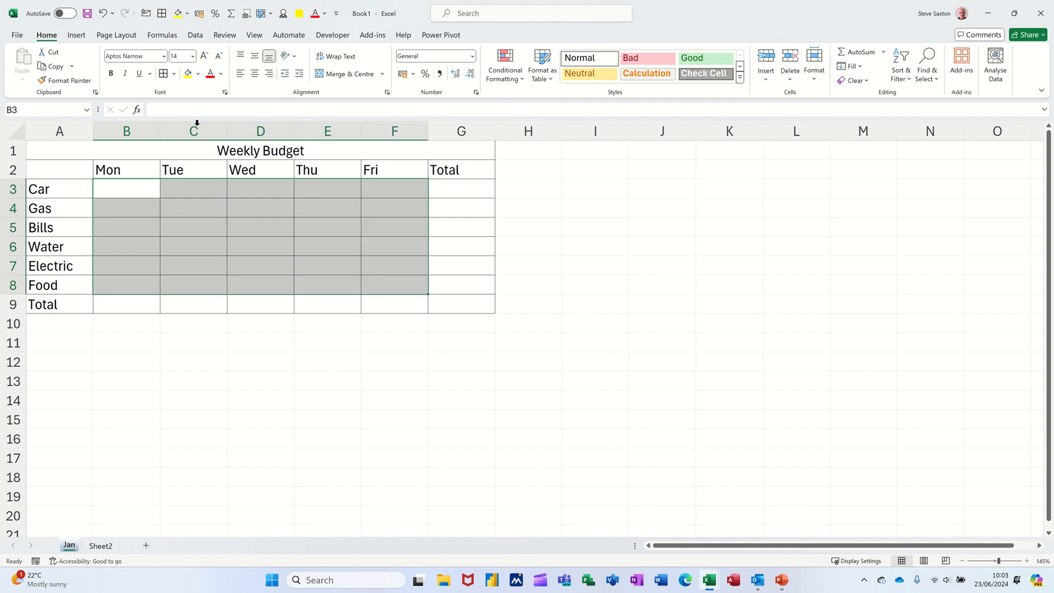
{"action": "left_click", "coordinate": [199, 74]}
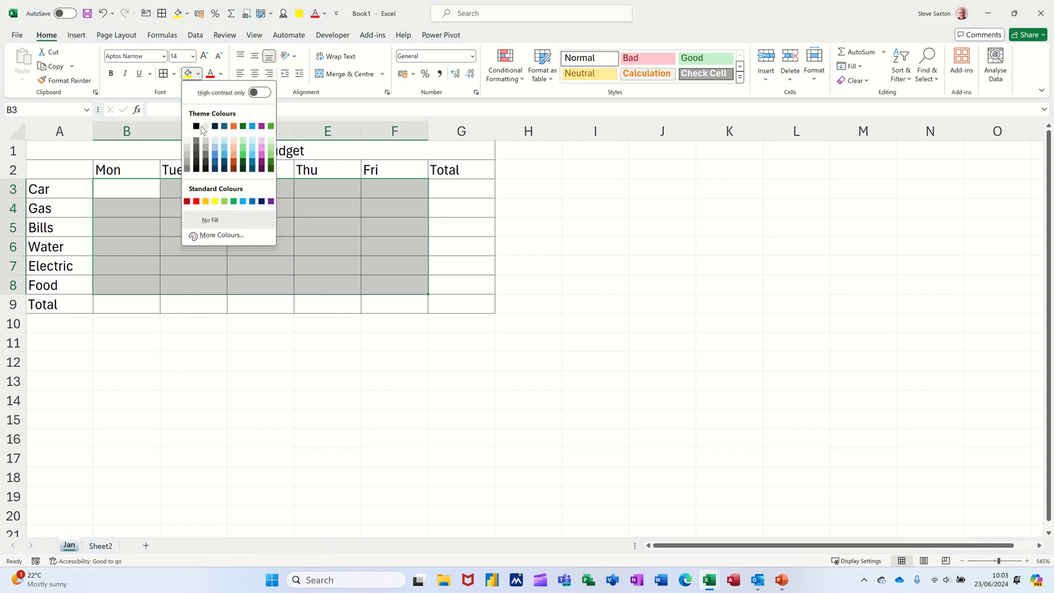
{"action": "left_click", "coordinate": [205, 201]}
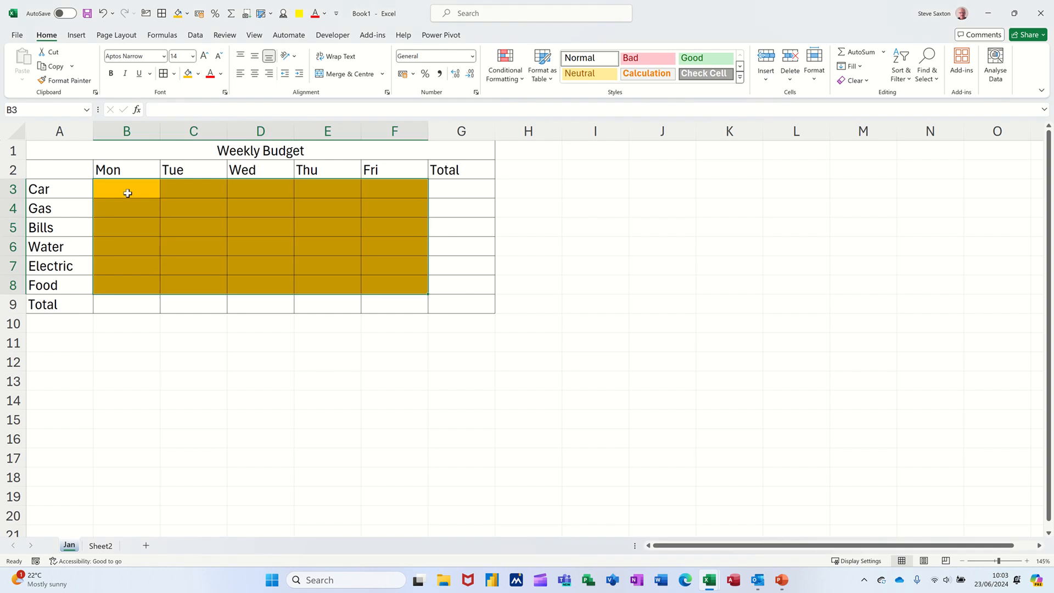
{"action": "left_click", "coordinate": [127, 192]}
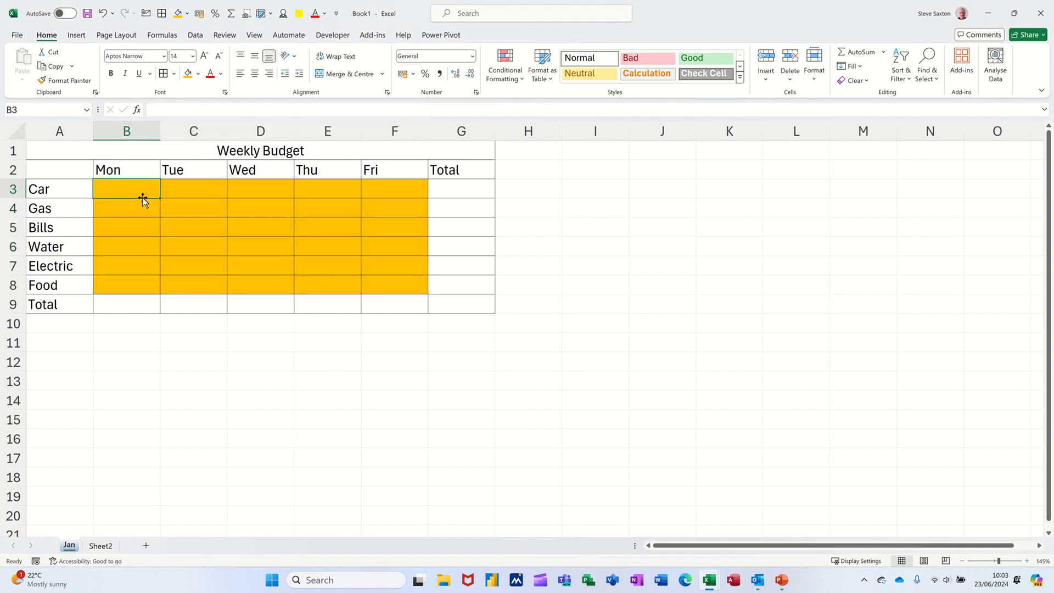
{"action": "left_click_drag", "start_coordinate": [134, 193], "coordinate": [368, 283]}
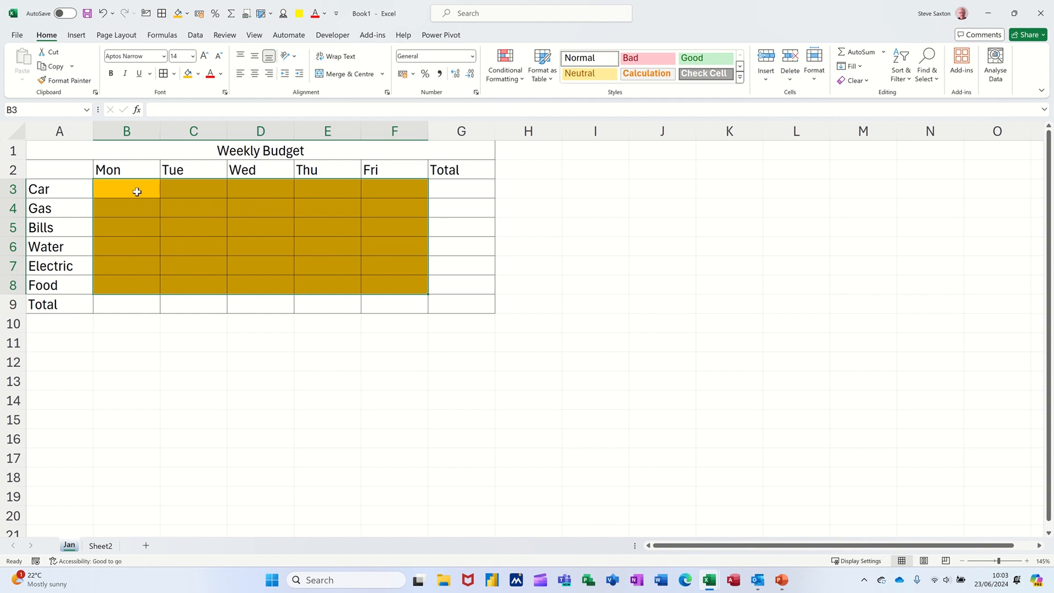
{"action": "left_click", "coordinate": [205, 226]}
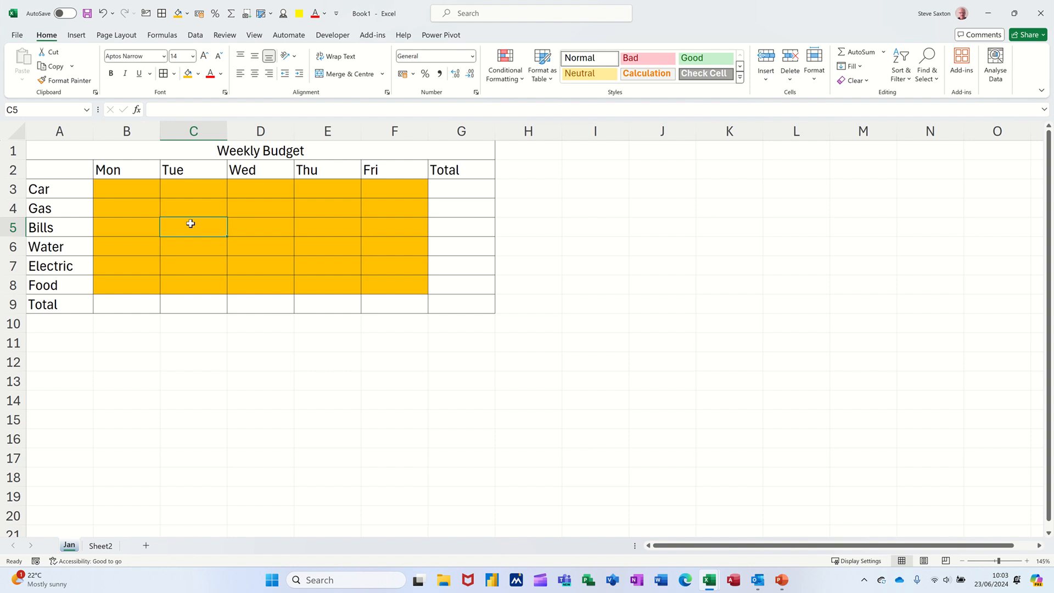
Enter 10 as Monday's Car amount in cell B3.
{"action": "left_click", "coordinate": [127, 190]}
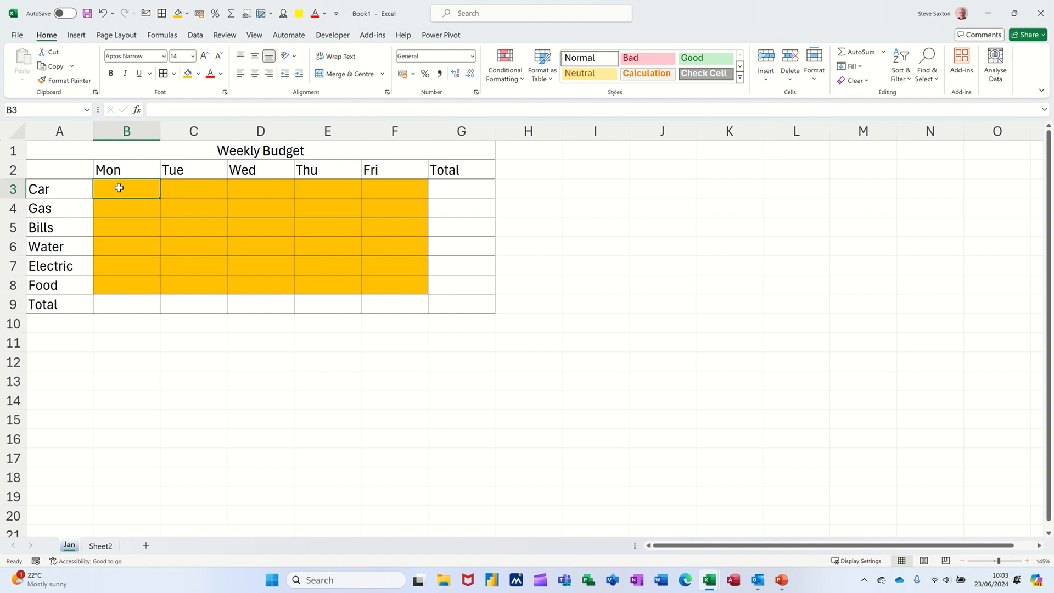
{"action": "type", "text": "10"}
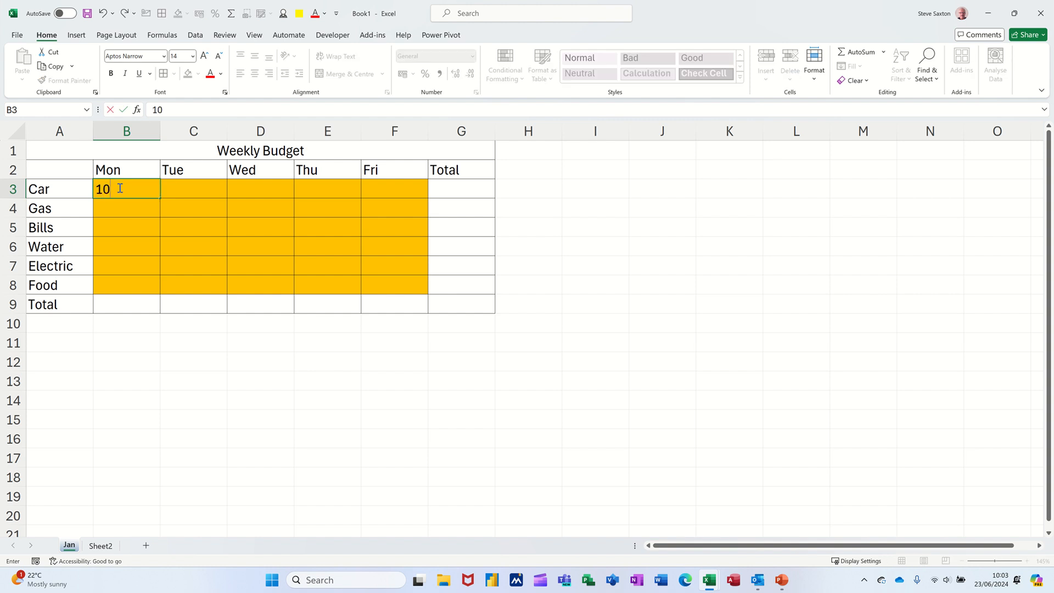
{"action": "left_click", "coordinate": [184, 211]}
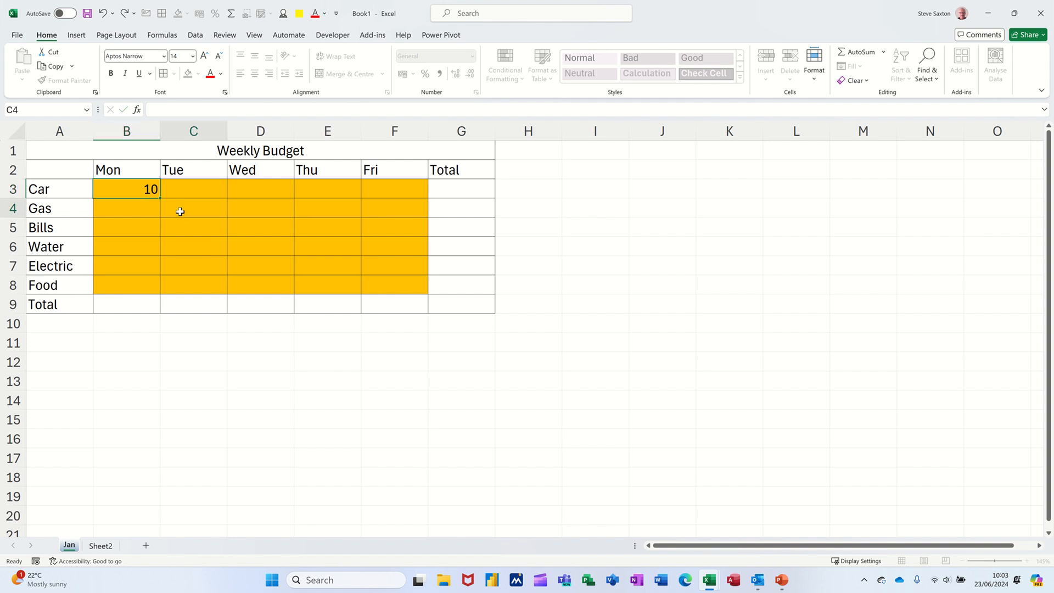
Copy the Car amount from B3 across to F3 with AutoFill and undo the copy.
{"action": "left_click", "coordinate": [126, 190]}
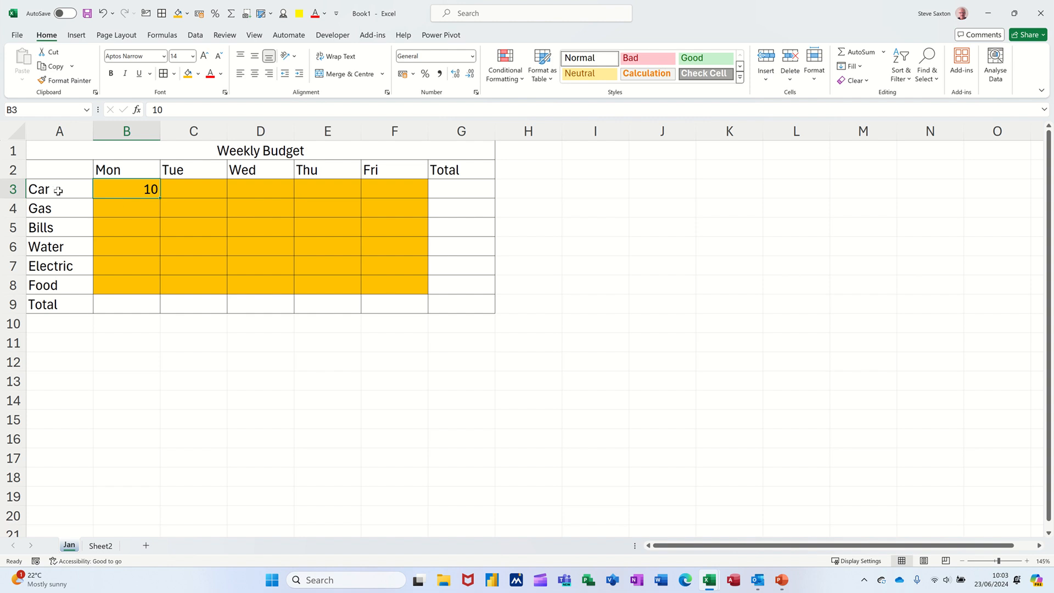
{"action": "left_click_drag", "start_coordinate": [162, 201], "coordinate": [412, 212]}
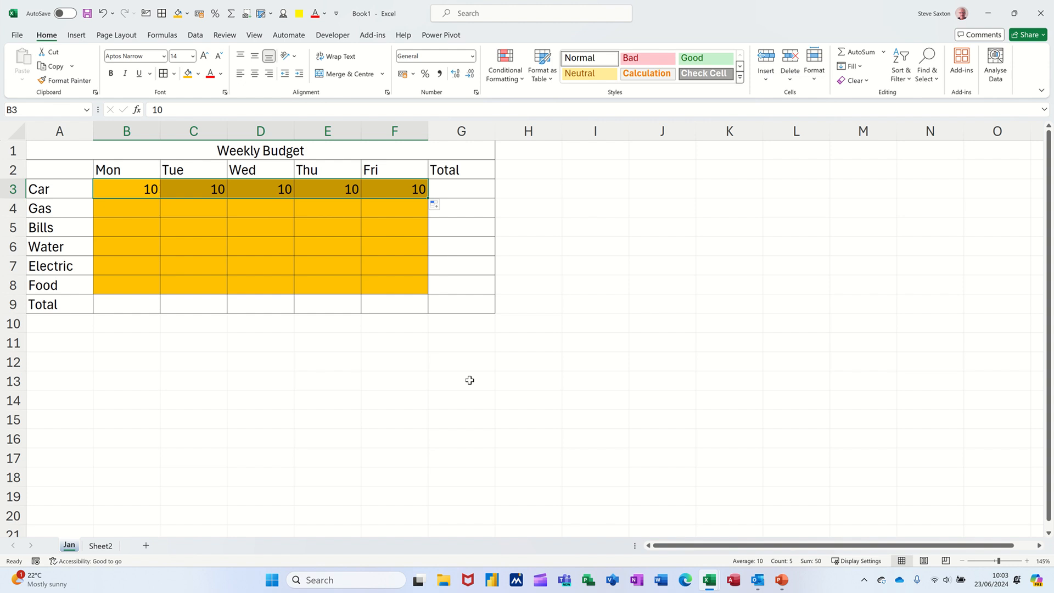
{"action": "key", "text": "ctrl+z"}
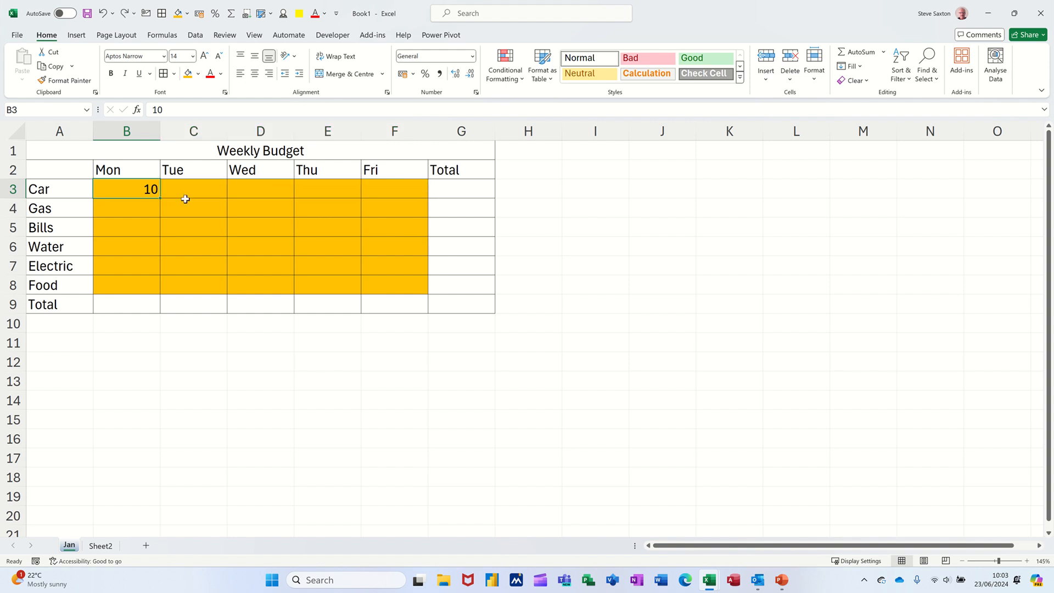
Fill the Car amount in B3 right across the selected range B3:F3.
{"action": "left_click_drag", "start_coordinate": [141, 190], "coordinate": [384, 190]}
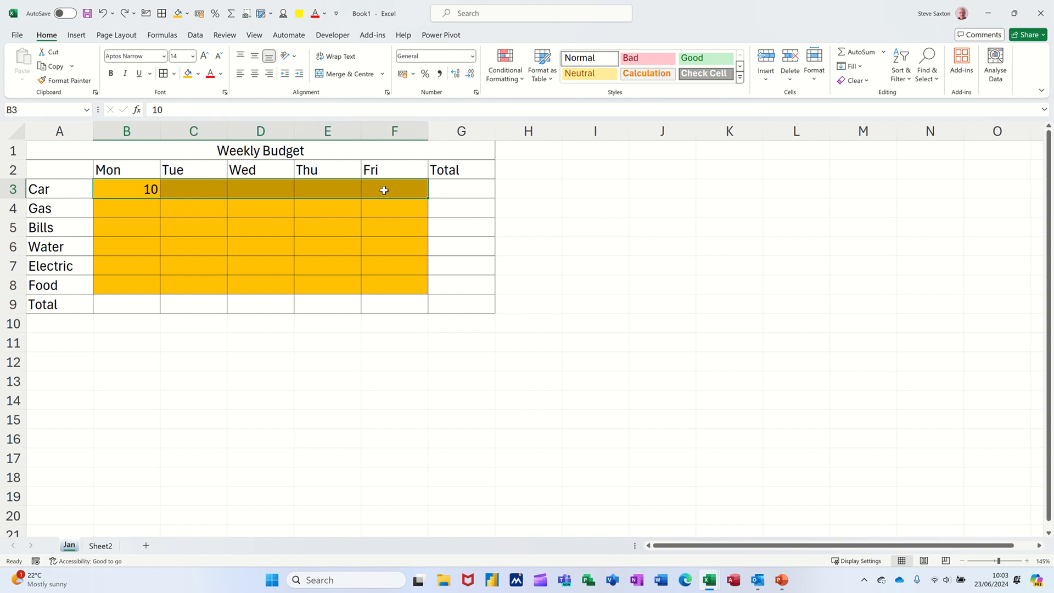
{"action": "key", "text": "ctrl+r"}
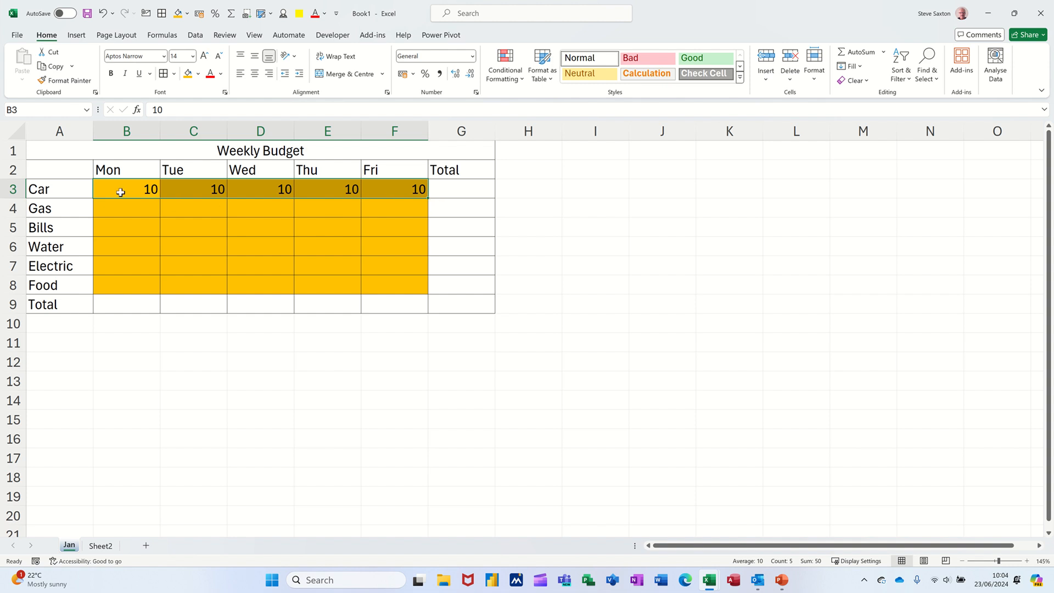
Enter 10 as Monday's Gas amount in cell B4.
{"action": "left_click", "coordinate": [127, 208]}
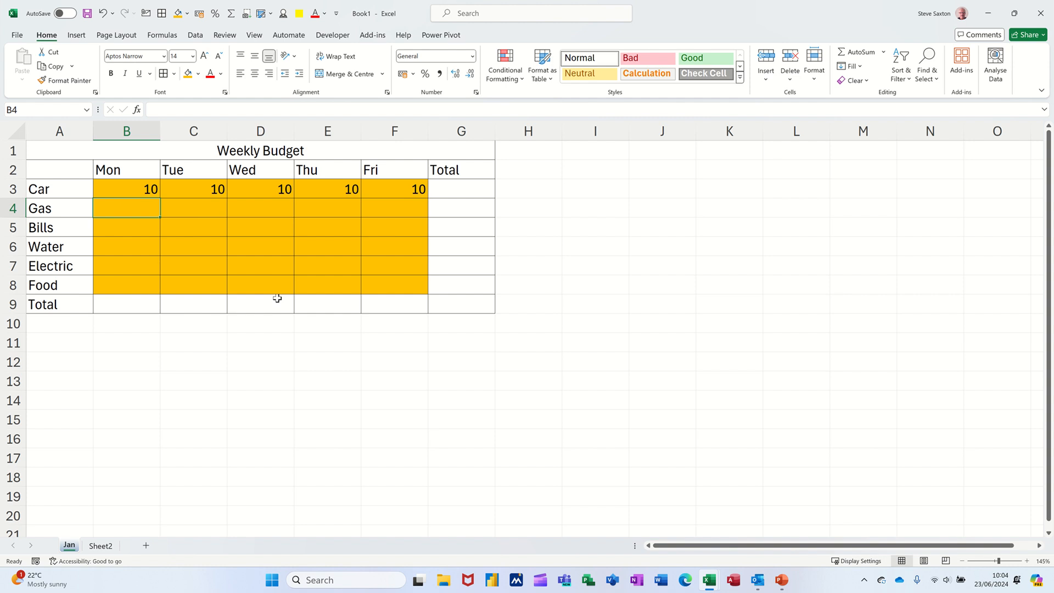
{"action": "type", "text": "10"}
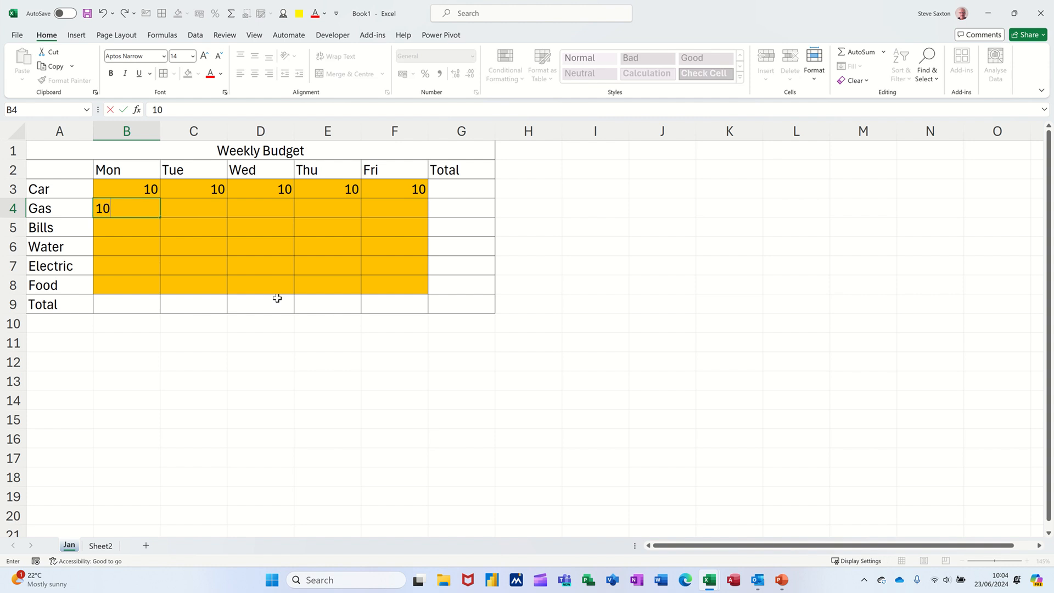
{"action": "left_click", "coordinate": [158, 243]}
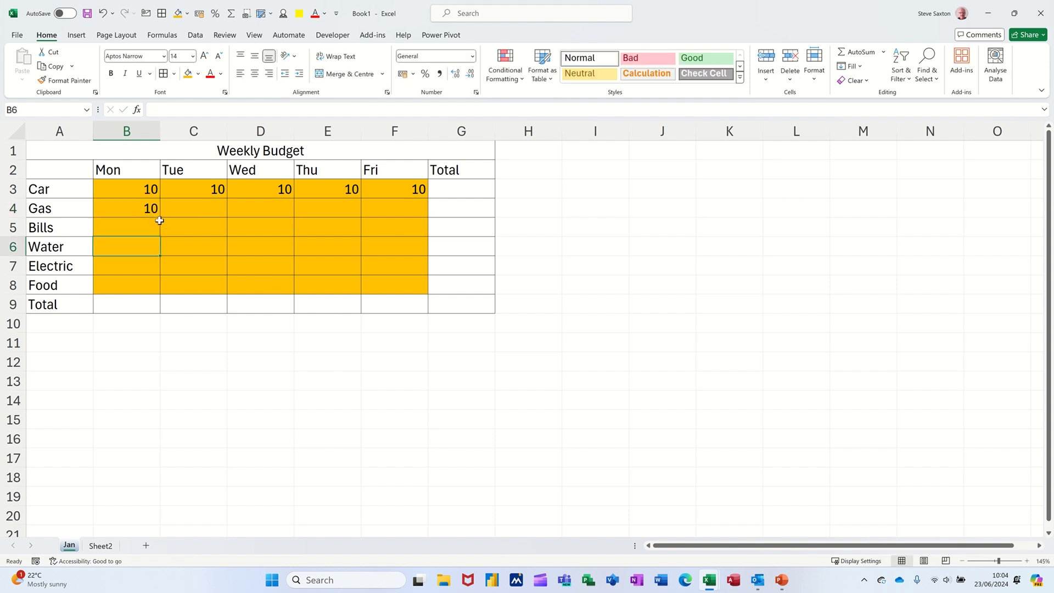
Copy the Gas amount from B4 across to F4 and clear the copied values in C4:F4.
{"action": "left_click", "coordinate": [142, 212]}
{"action": "left_click_drag", "start_coordinate": [159, 218], "coordinate": [419, 218]}
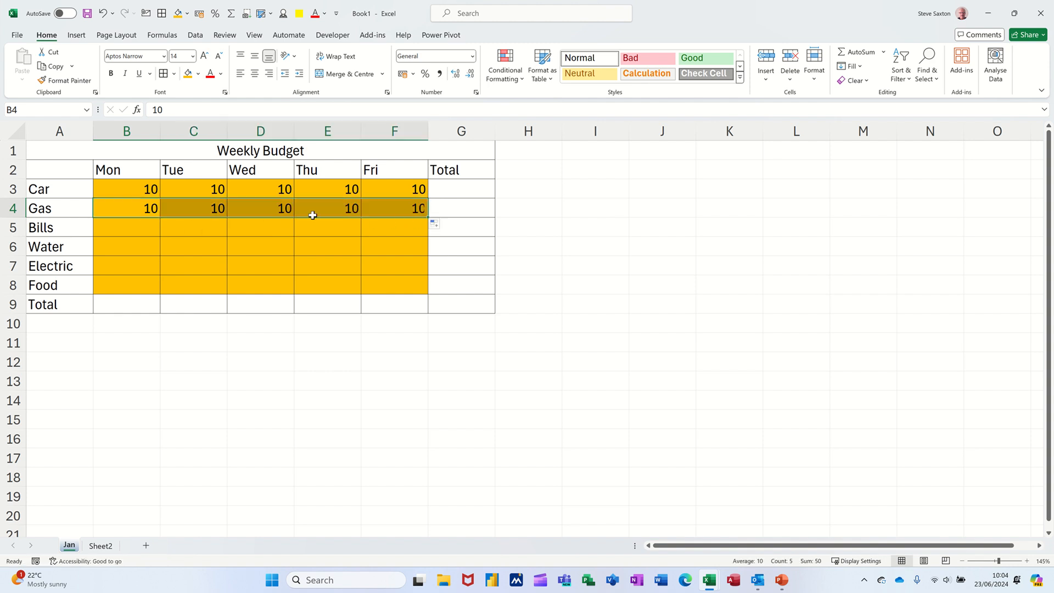
{"action": "left_click_drag", "start_coordinate": [204, 206], "coordinate": [382, 208]}
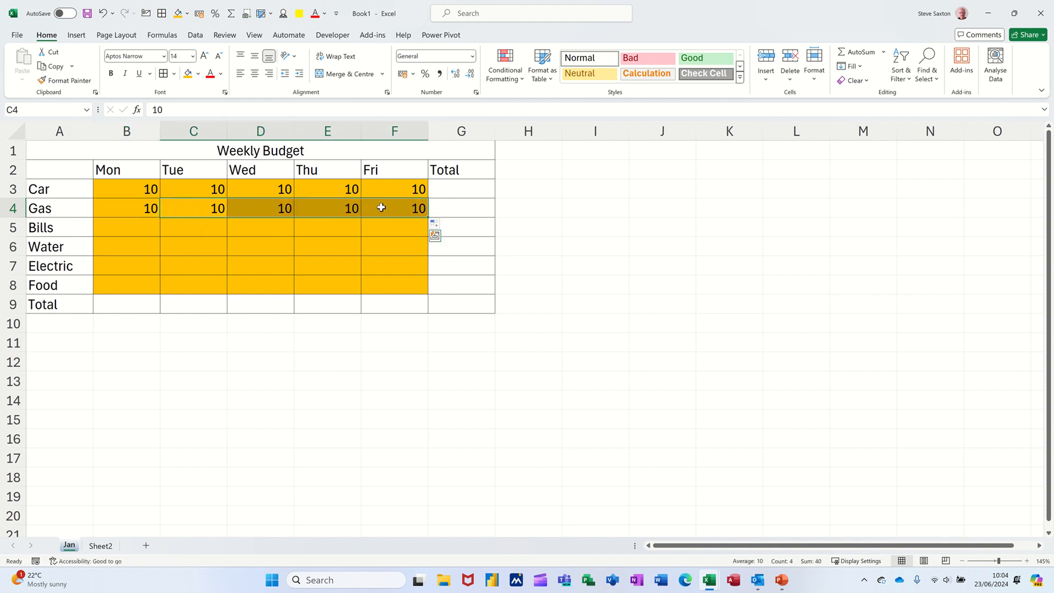
{"action": "key", "text": "Delete"}
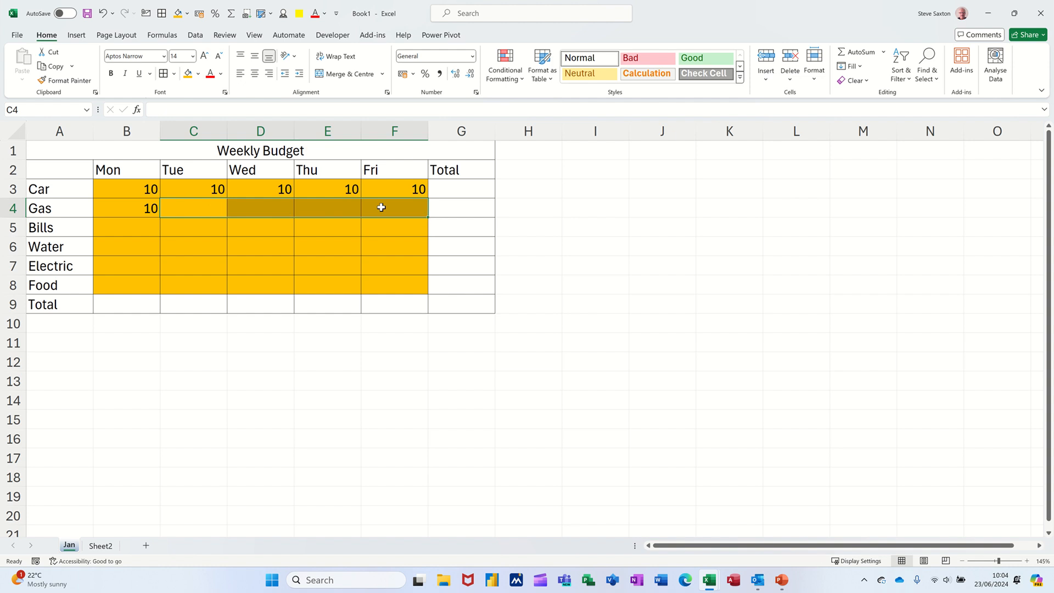
Extend the Gas amount in B4 across to F4 as an increasing series from 10 to 14.
{"action": "left_click", "coordinate": [136, 208]}
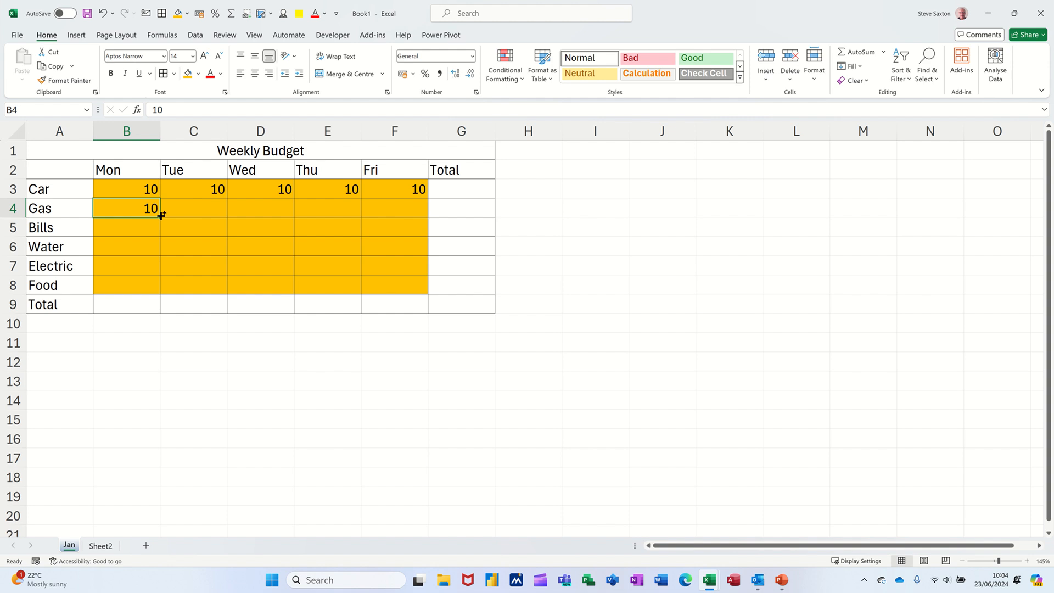
{"action": "left_click_drag", "start_coordinate": [161, 215], "coordinate": [421, 231]}
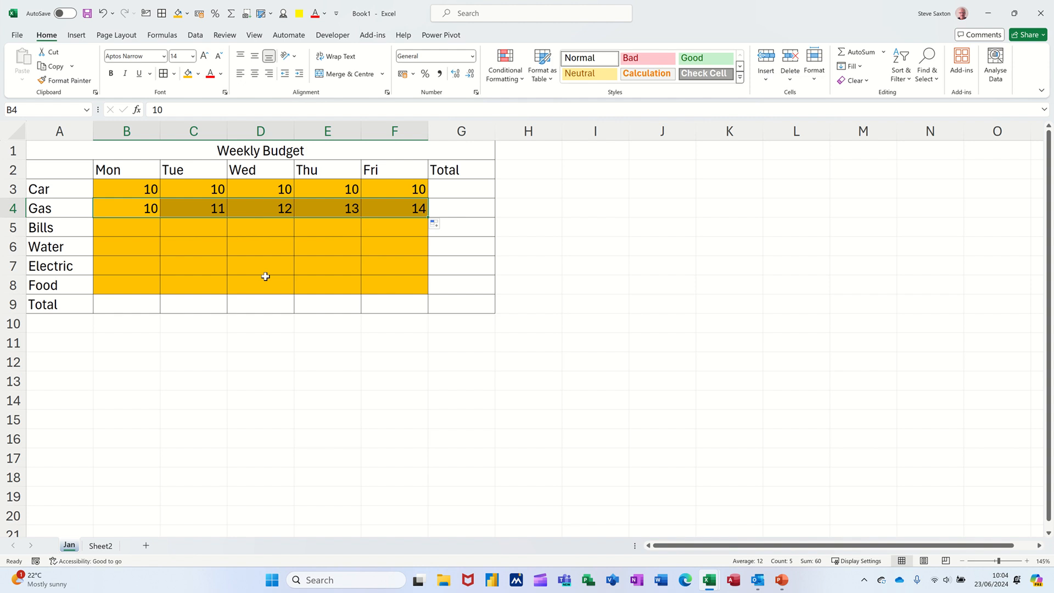
Enter 10 and 15 as the Bills amounts in B5 and C5 and extend the series across to F5.
{"action": "left_click", "coordinate": [107, 228]}
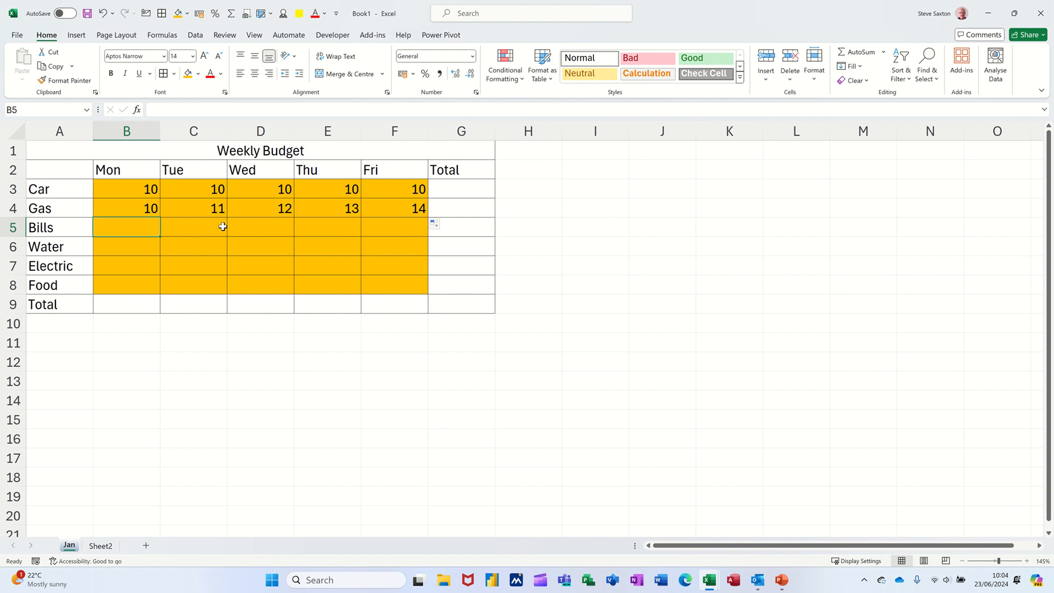
{"action": "type", "text": "10"}
{"action": "key", "text": "Tab"}
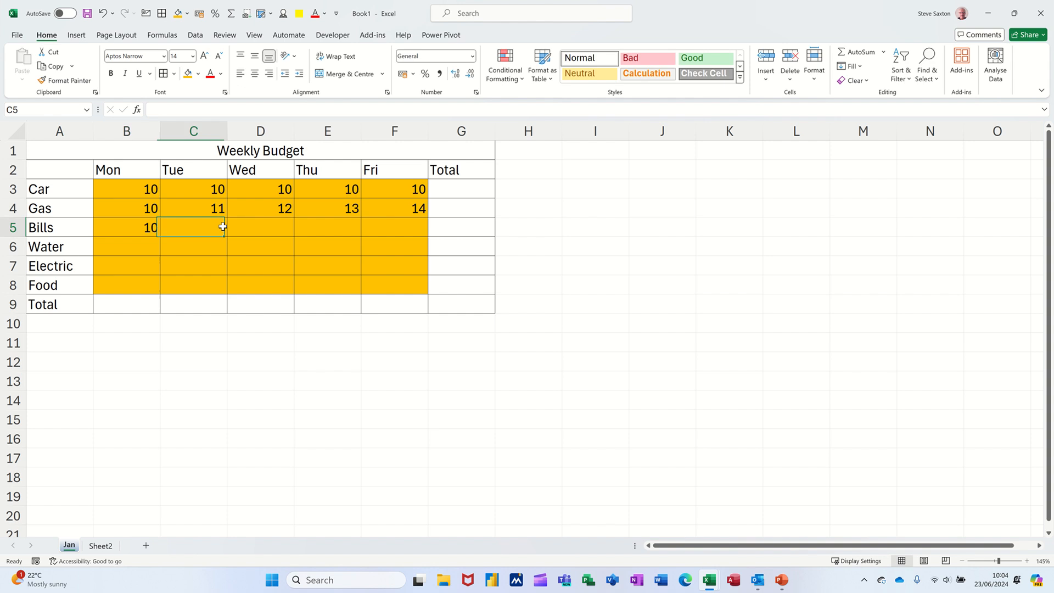
{"action": "type", "text": "15"}
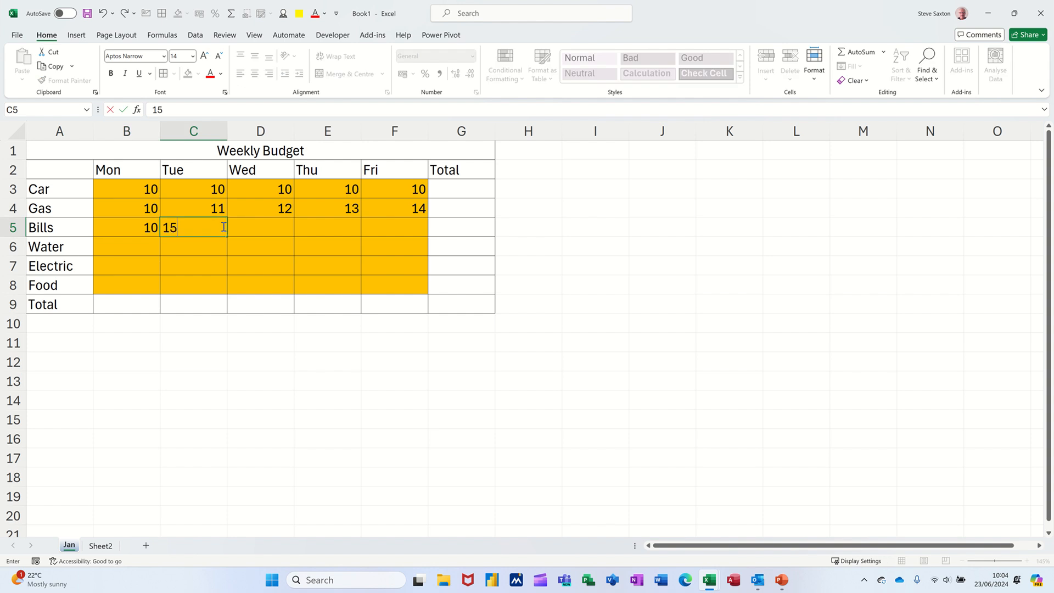
{"action": "key", "text": "Return"}
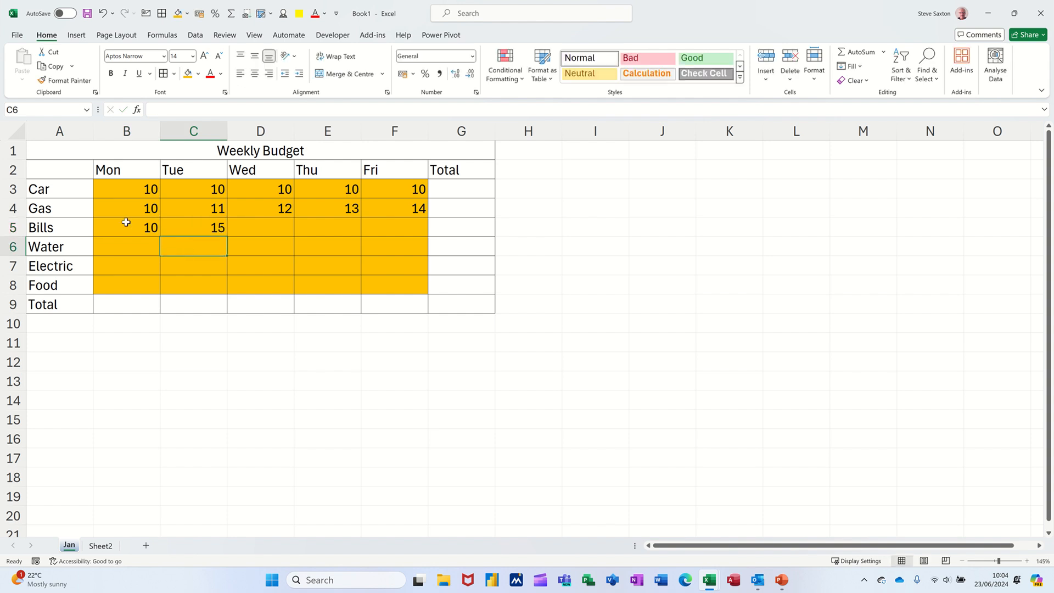
{"action": "left_click_drag", "start_coordinate": [127, 224], "coordinate": [177, 229]}
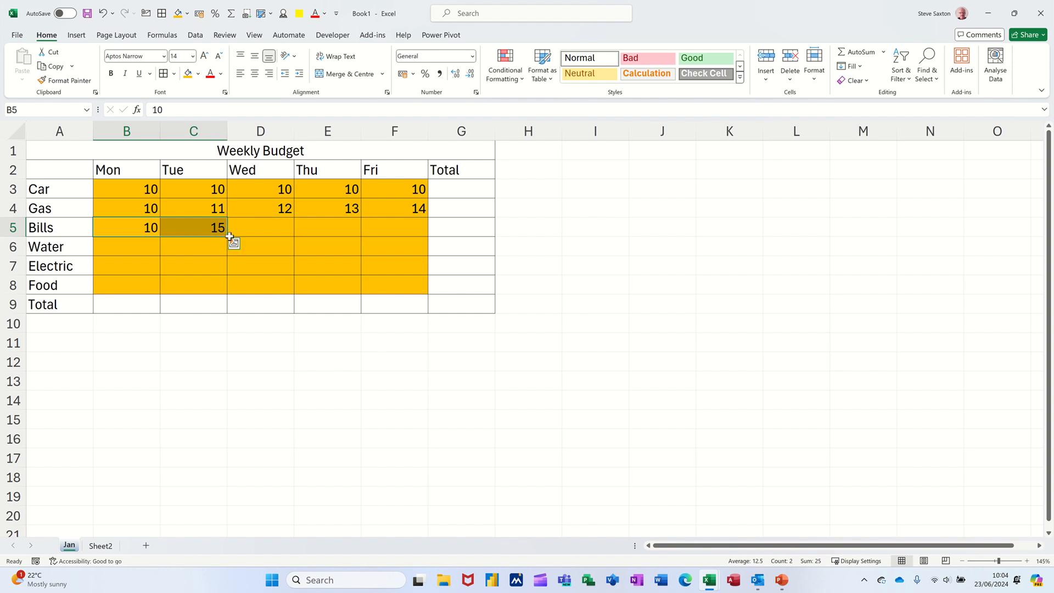
{"action": "left_click_drag", "start_coordinate": [227, 237], "coordinate": [418, 230]}
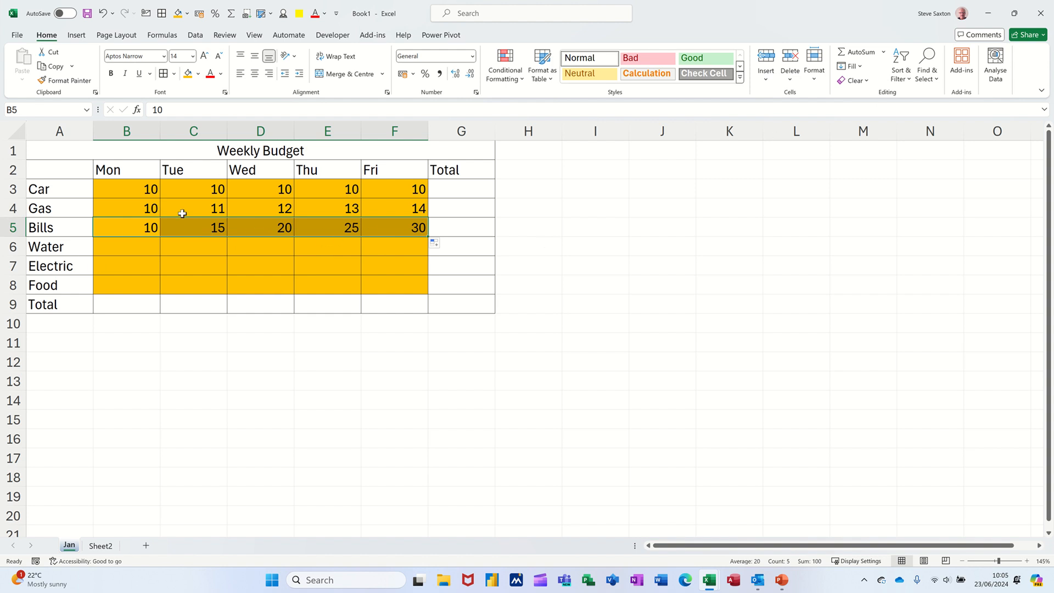
Enter 10 as Monday's Water amount in B6 and fill it across to column F and down through the Food row.
{"action": "left_click", "coordinate": [126, 250]}
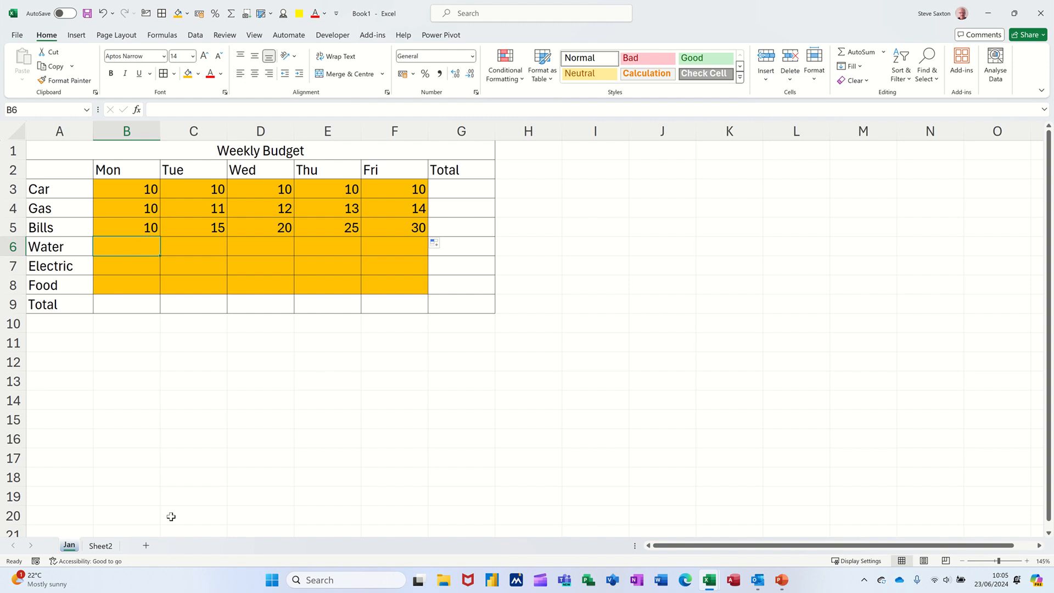
{"action": "type", "text": "10"}
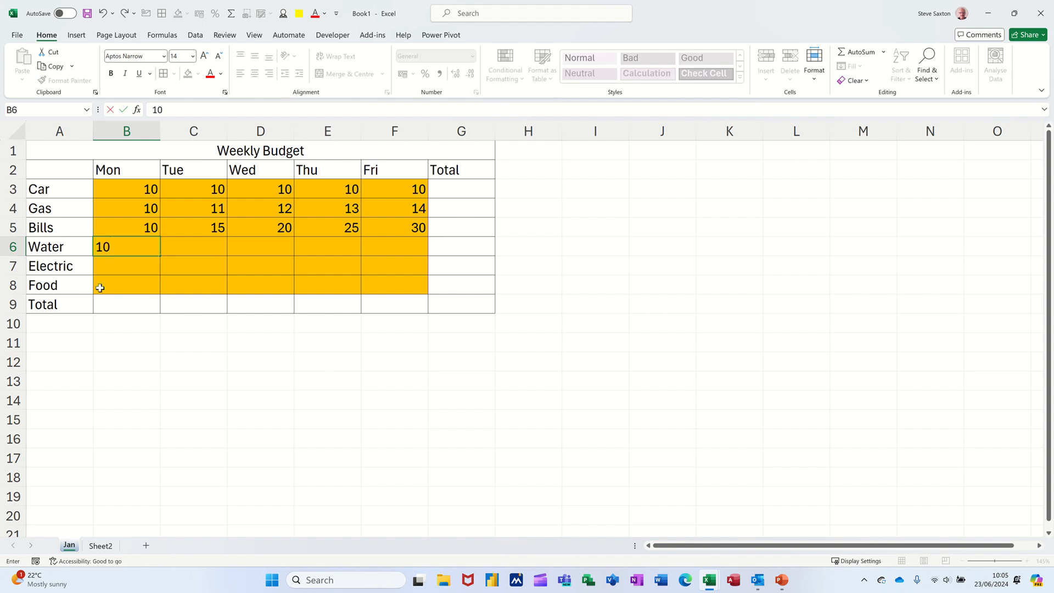
{"action": "left_click", "coordinate": [129, 283]}
{"action": "left_click", "coordinate": [145, 248]}
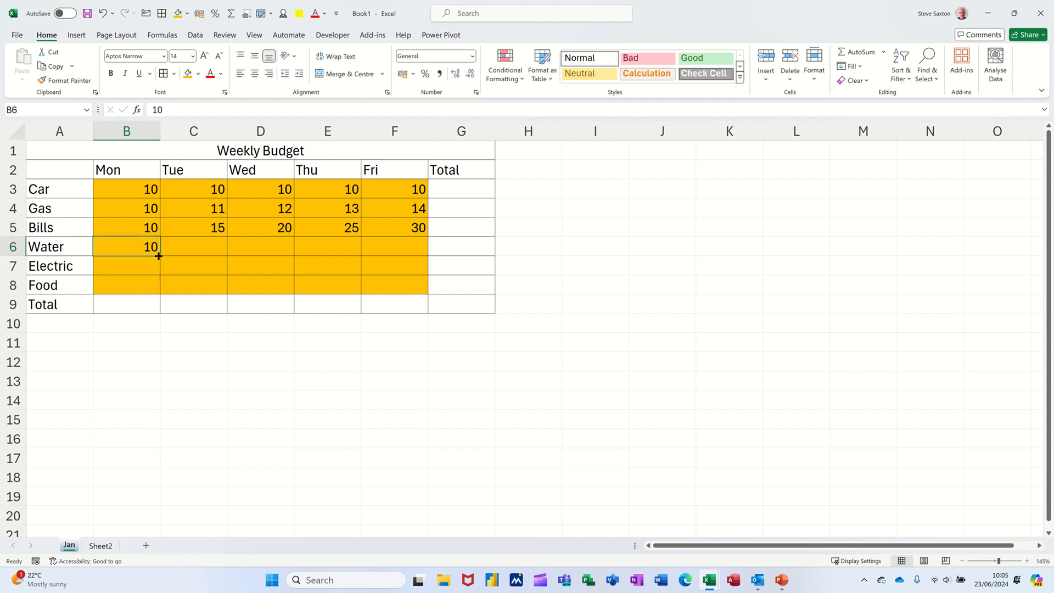
{"action": "left_click_drag", "start_coordinate": [158, 255], "coordinate": [427, 258]}
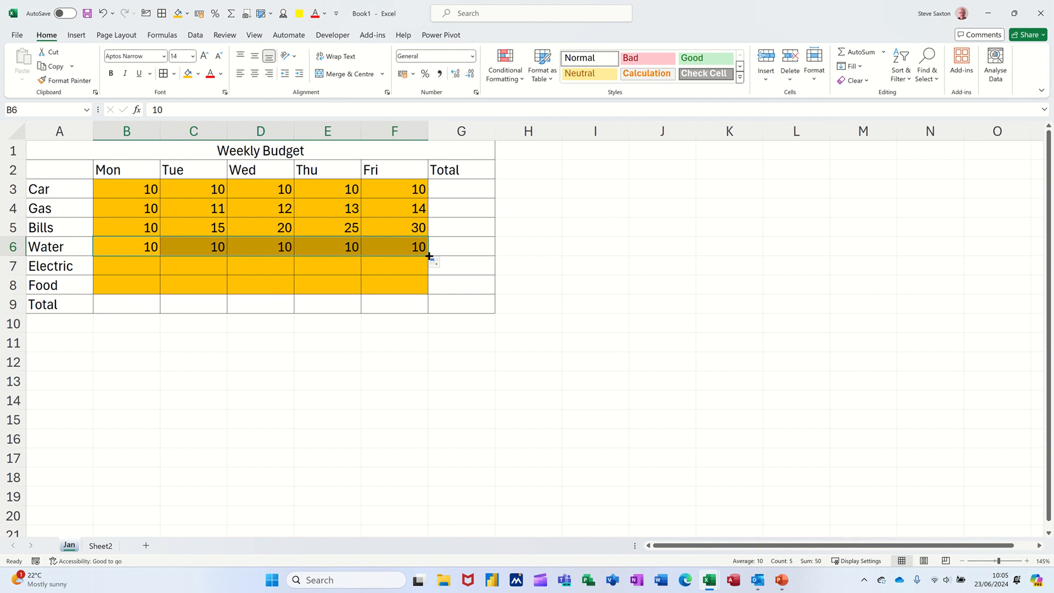
{"action": "left_click_drag", "start_coordinate": [429, 256], "coordinate": [397, 277]}
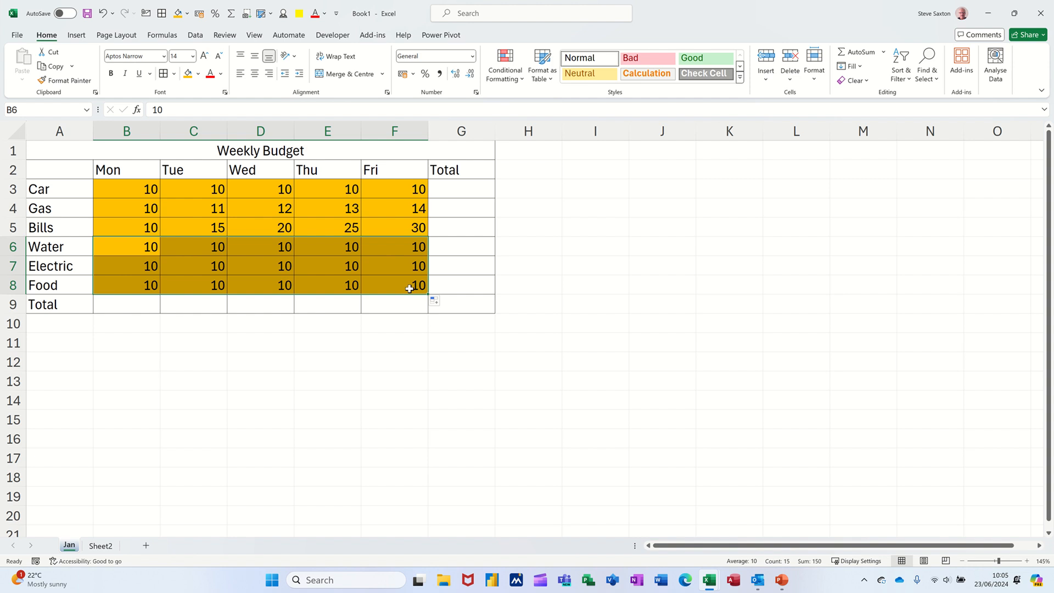
{"action": "left_click", "coordinate": [198, 286]}
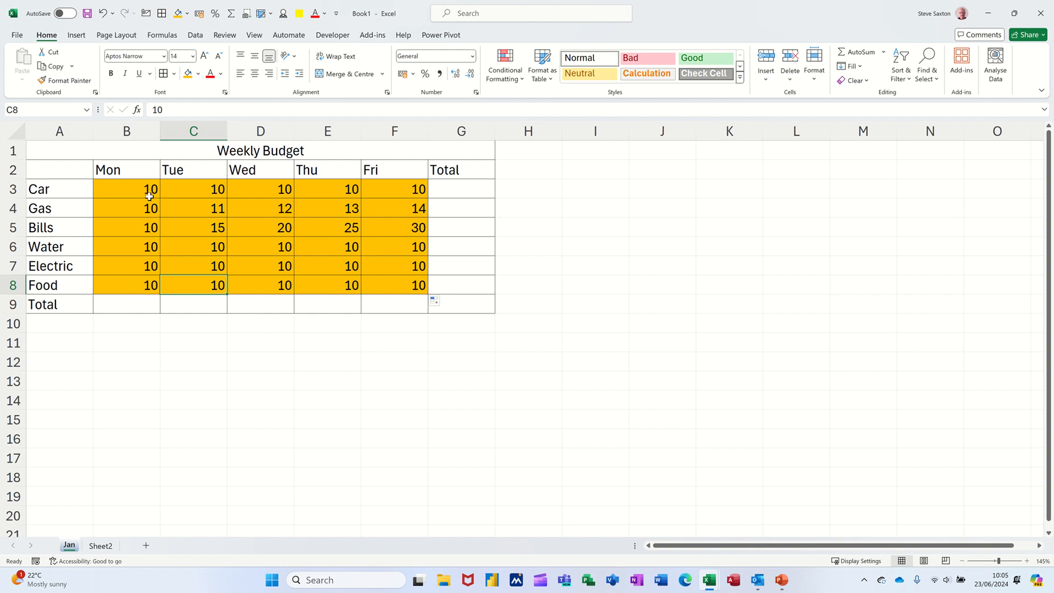
Apply the pound accounting number format to the amounts in B3:F8.
{"action": "left_click_drag", "start_coordinate": [124, 192], "coordinate": [395, 289]}
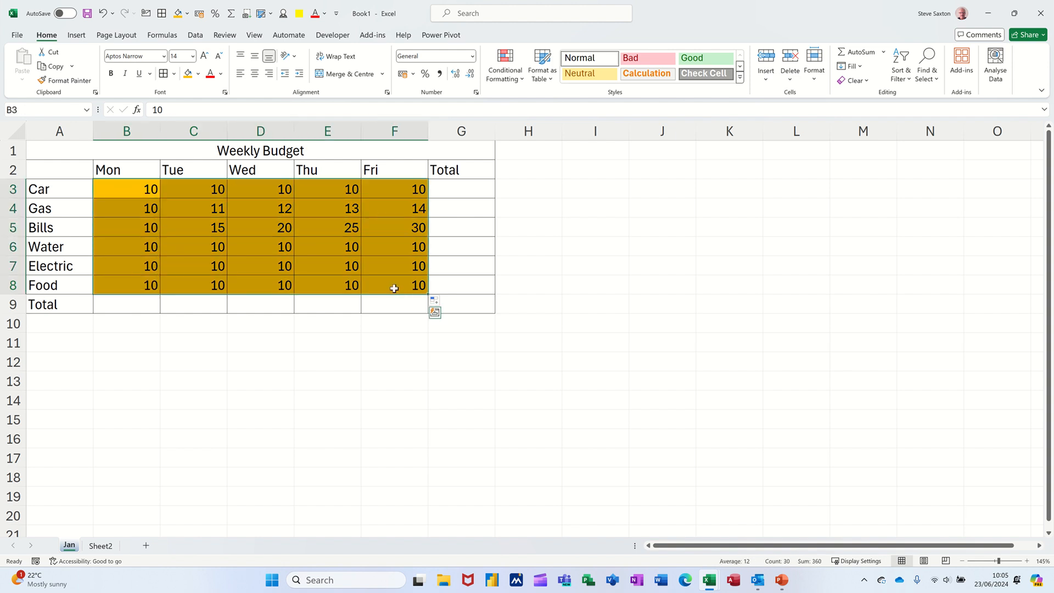
{"action": "left_click", "coordinate": [404, 75]}
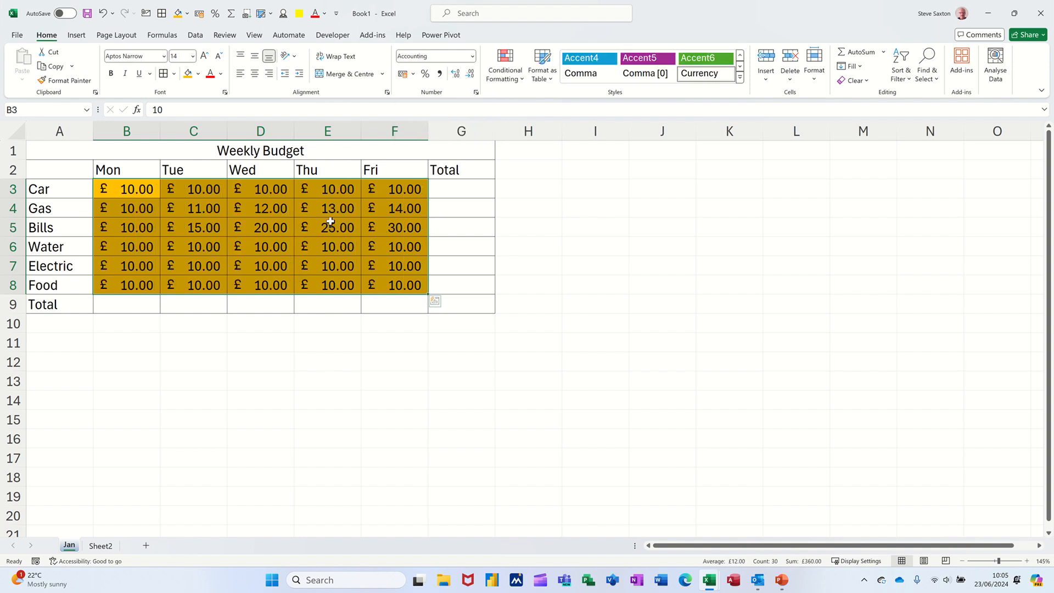
Examine the currency symbols offered in the additional accounting formats and cancel without changing the format.
{"action": "left_click", "coordinate": [413, 75]}
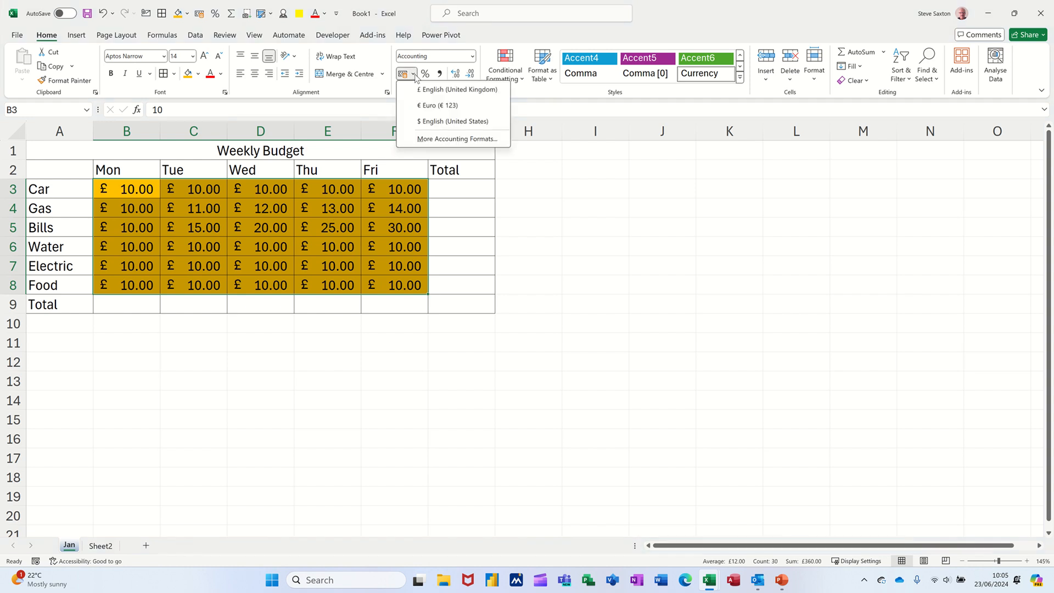
{"action": "left_click", "coordinate": [455, 142]}
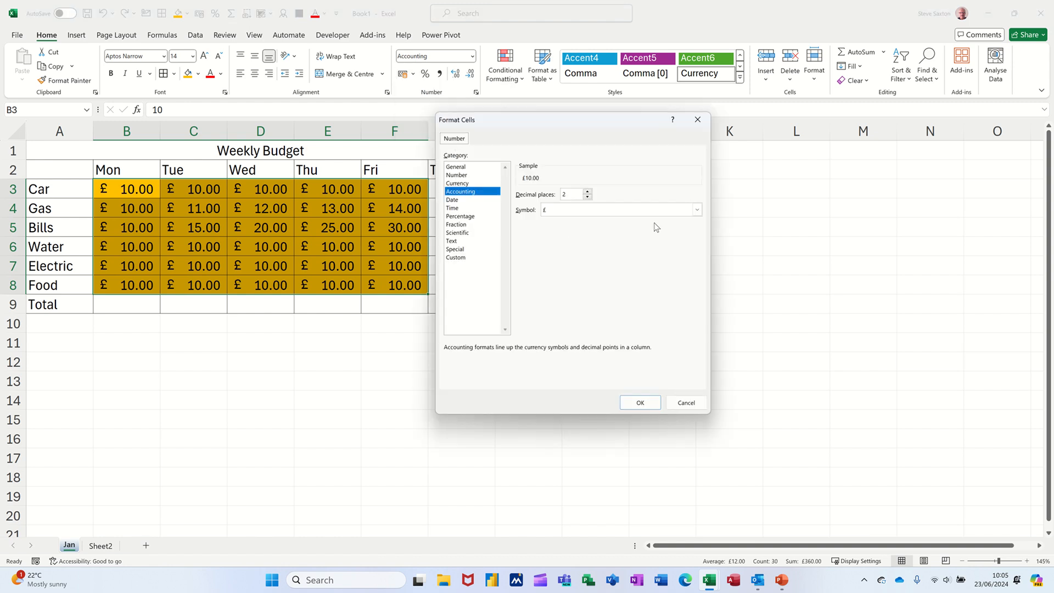
{"action": "left_click", "coordinate": [698, 211]}
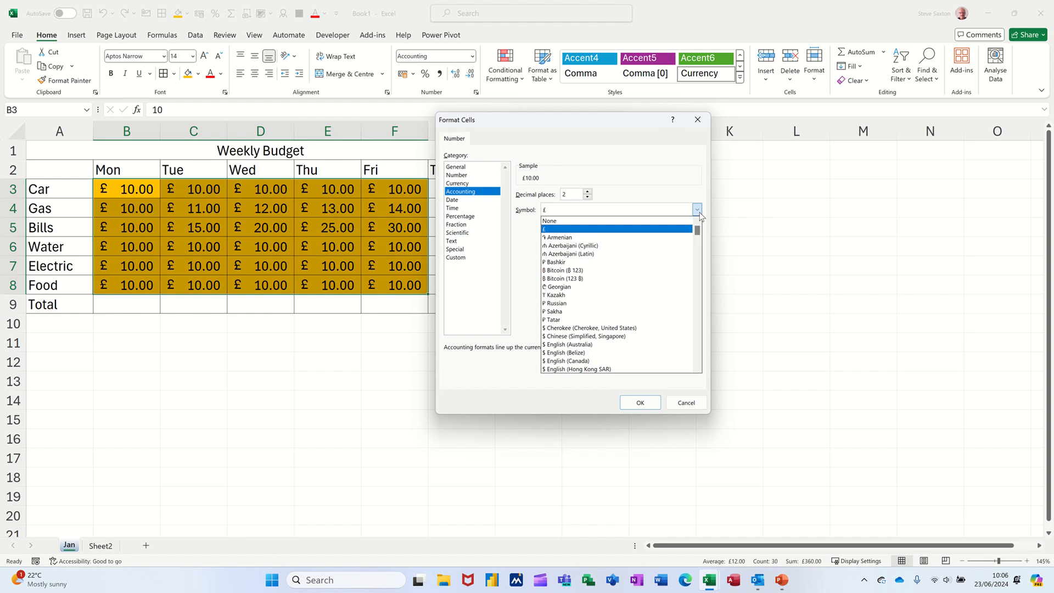
{"action": "left_click", "coordinate": [698, 211]}
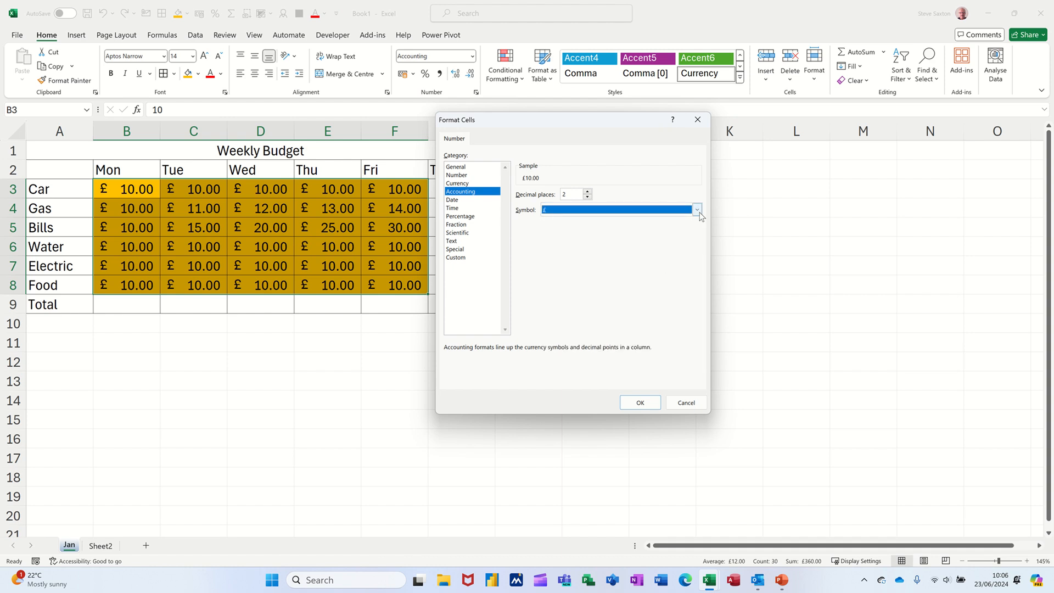
{"action": "left_click", "coordinate": [687, 404]}
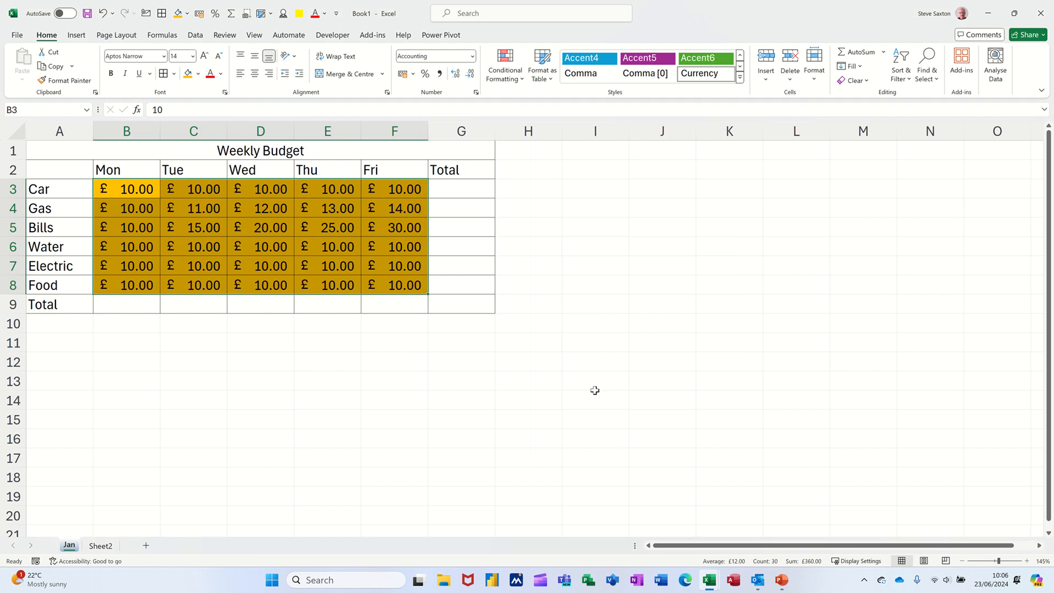
Total Monday's amounts in B9 with AutoSum and copy the formula across the Total row to G9.
{"action": "left_click", "coordinate": [126, 304]}
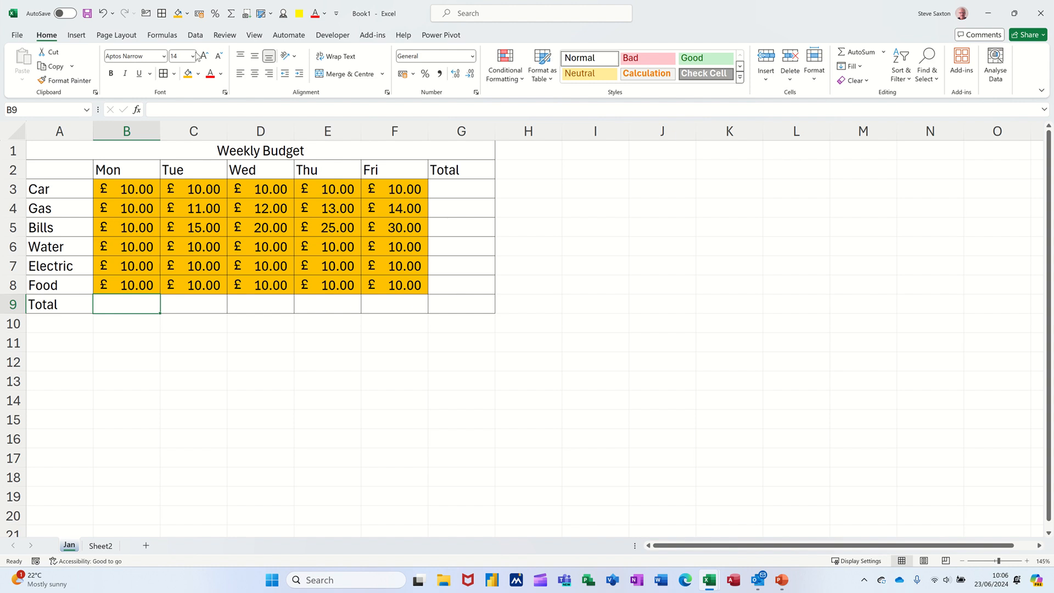
{"action": "left_click", "coordinate": [858, 53]}
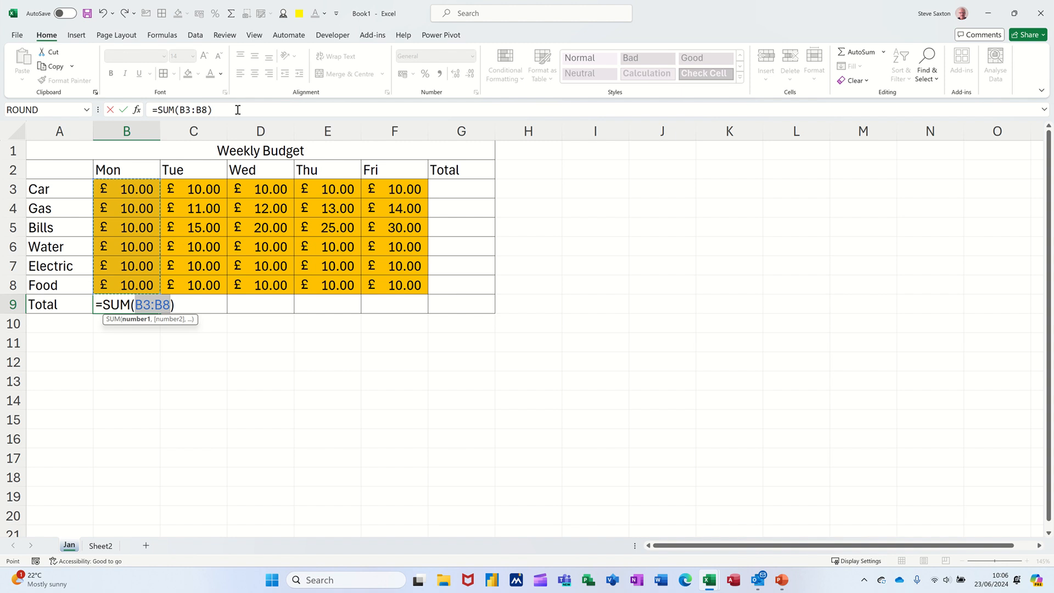
{"action": "left_click", "coordinate": [125, 114]}
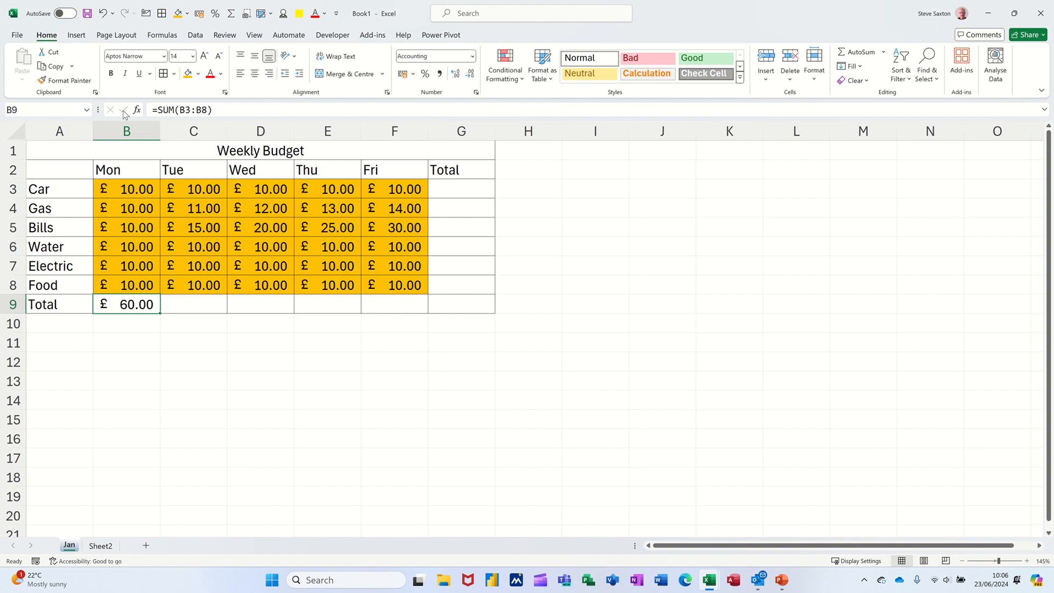
{"action": "left_click", "coordinate": [127, 327]}
{"action": "left_click", "coordinate": [126, 305]}
{"action": "left_click_drag", "start_coordinate": [159, 312], "coordinate": [484, 333]}
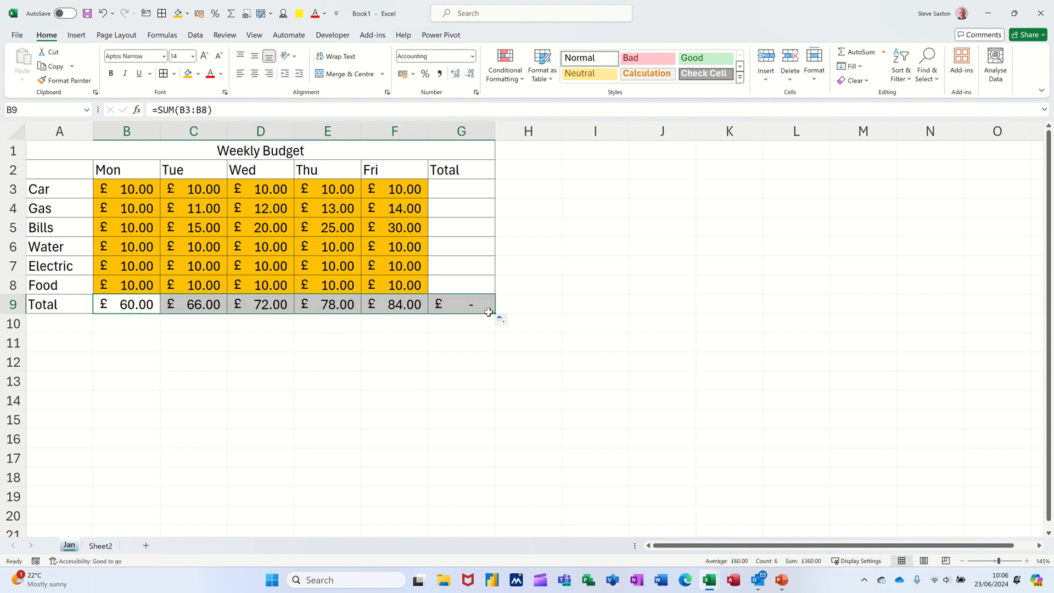
{"action": "left_click", "coordinate": [189, 302]}
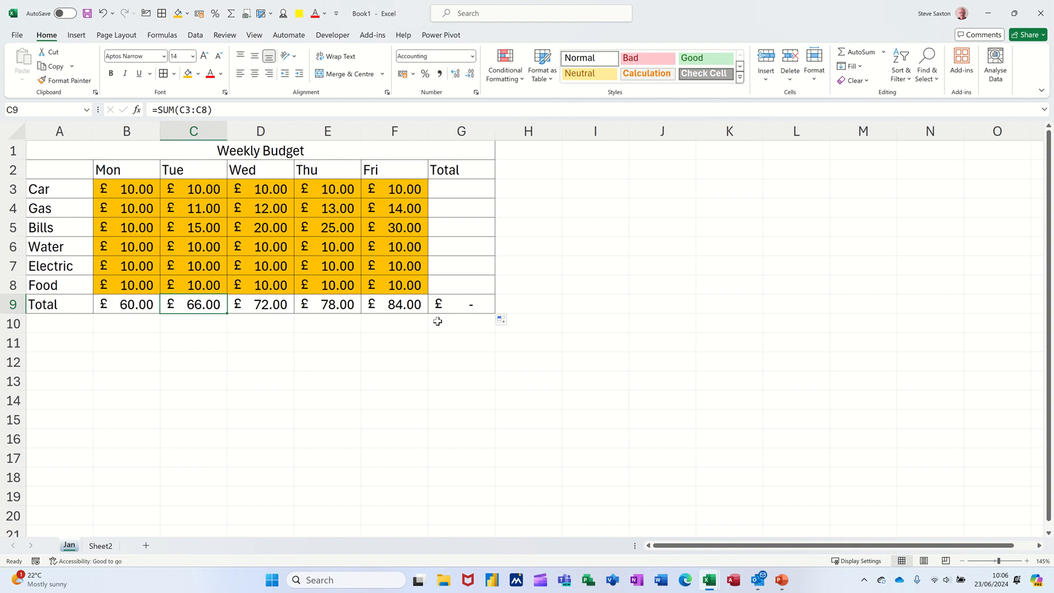
Total the Car row in G3 with AutoSum and fill the formula down to G8.
{"action": "left_click", "coordinate": [470, 190]}
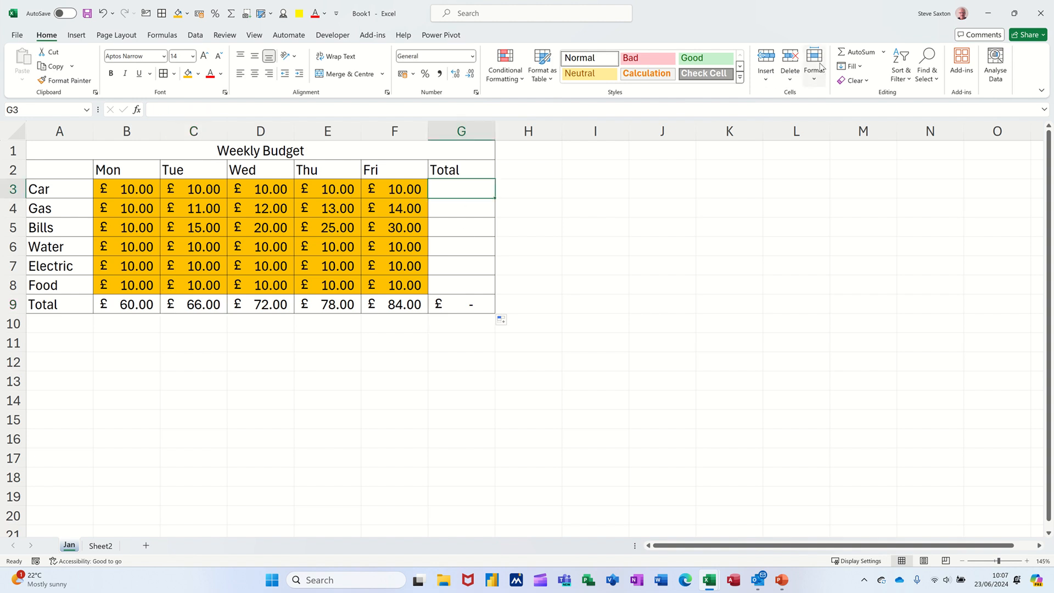
{"action": "left_click", "coordinate": [847, 52]}
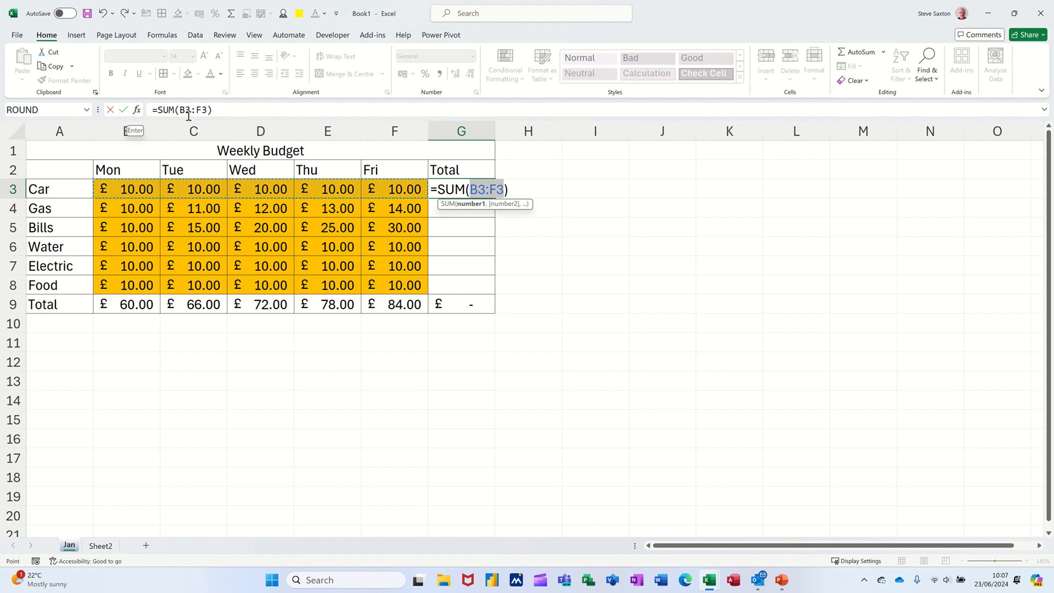
{"action": "left_click", "coordinate": [124, 110]}
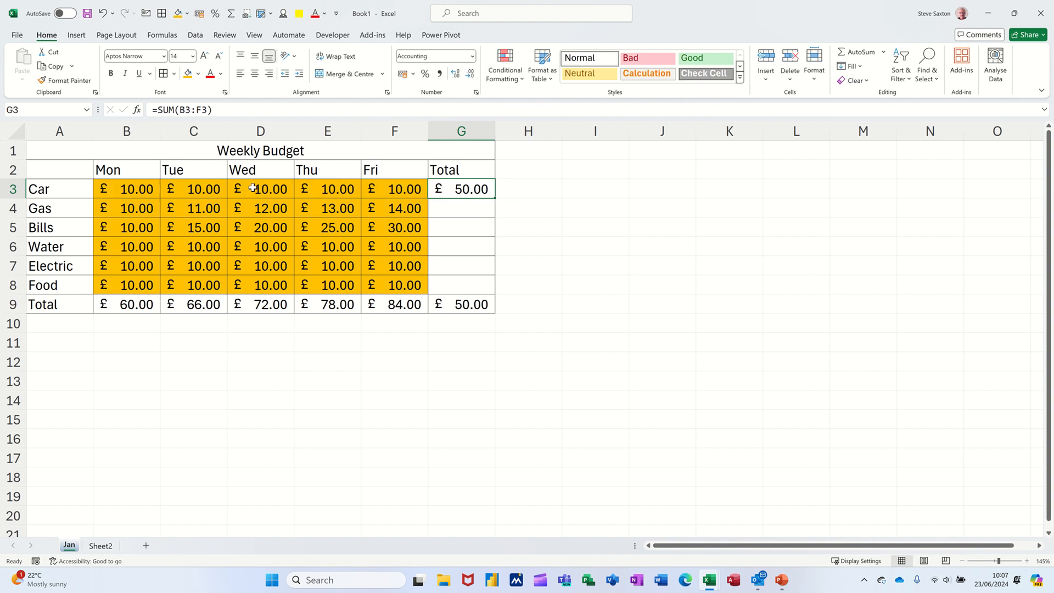
{"action": "double_click", "coordinate": [496, 197]}
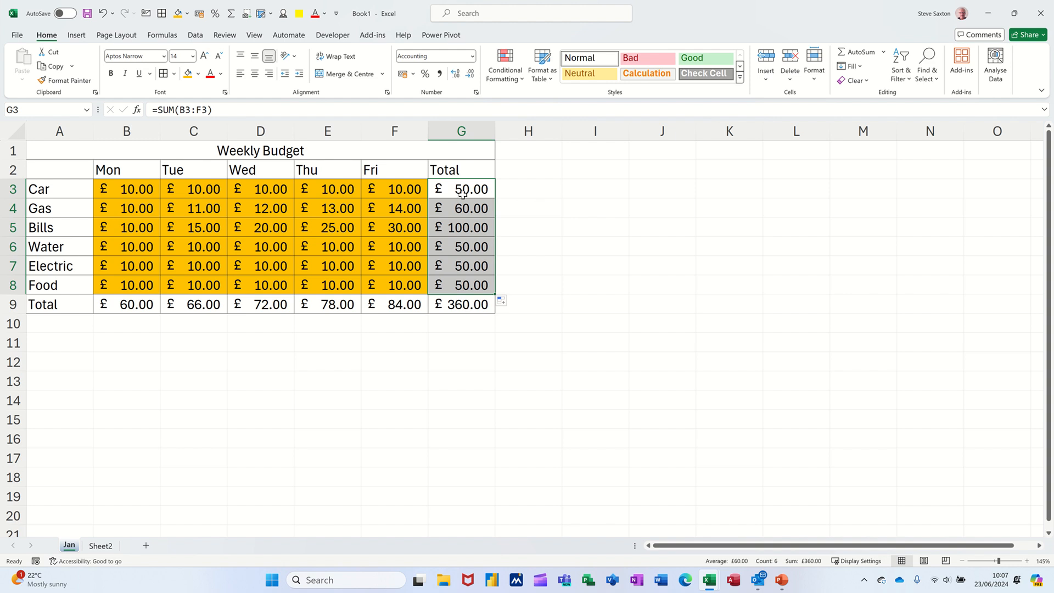
Clear all totals from the Total column G3:G9 and the Total row B9:F9.
{"action": "left_click_drag", "start_coordinate": [465, 190], "coordinate": [469, 304]}
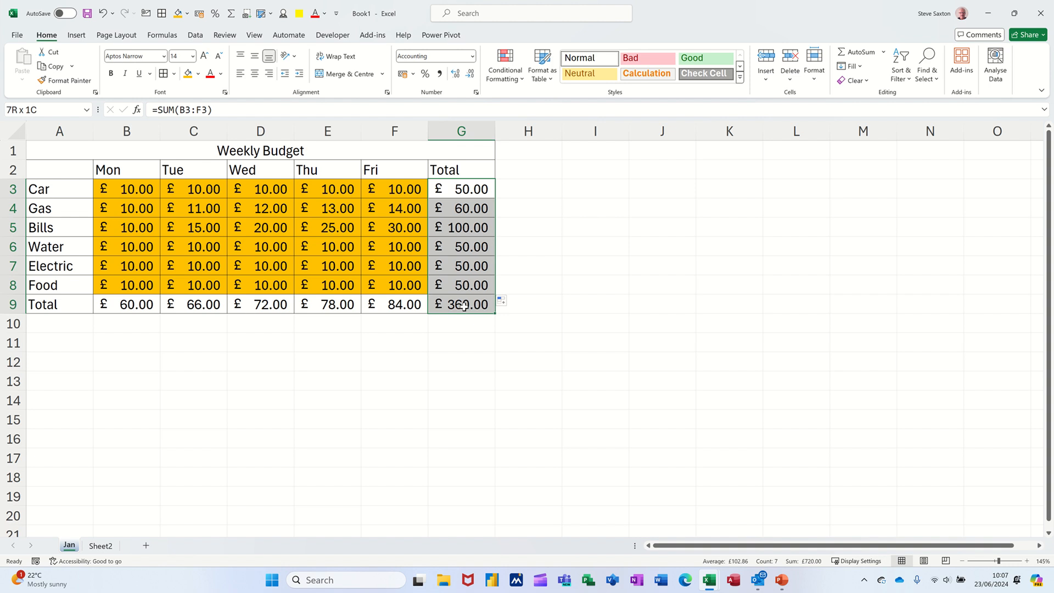
{"action": "key", "text": "Delete"}
{"action": "left_click_drag", "start_coordinate": [110, 302], "coordinate": [410, 310]}
{"action": "key", "text": "Delete"}
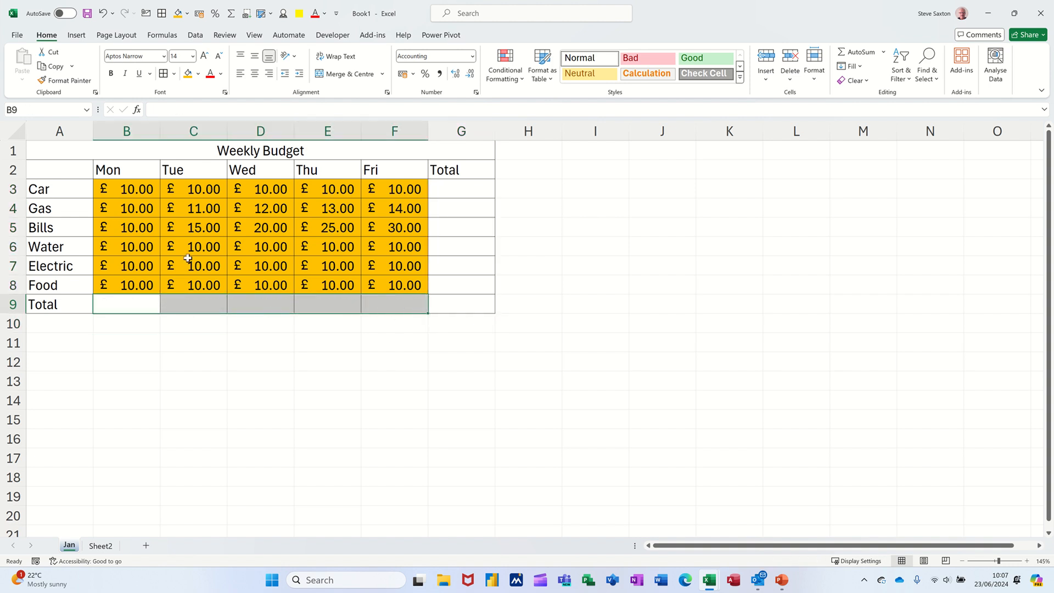
Add all row and column totals at once across B3:G9 with AutoSum, undoing the first insertion and applying it again.
{"action": "left_click_drag", "start_coordinate": [137, 189], "coordinate": [461, 303]}
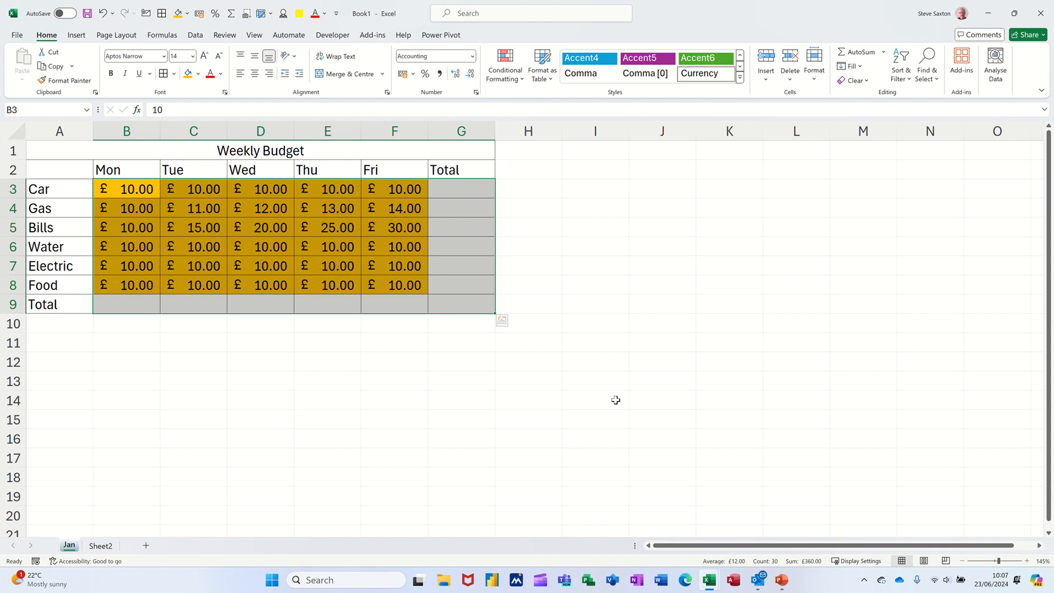
{"action": "key", "text": "alt+equal"}
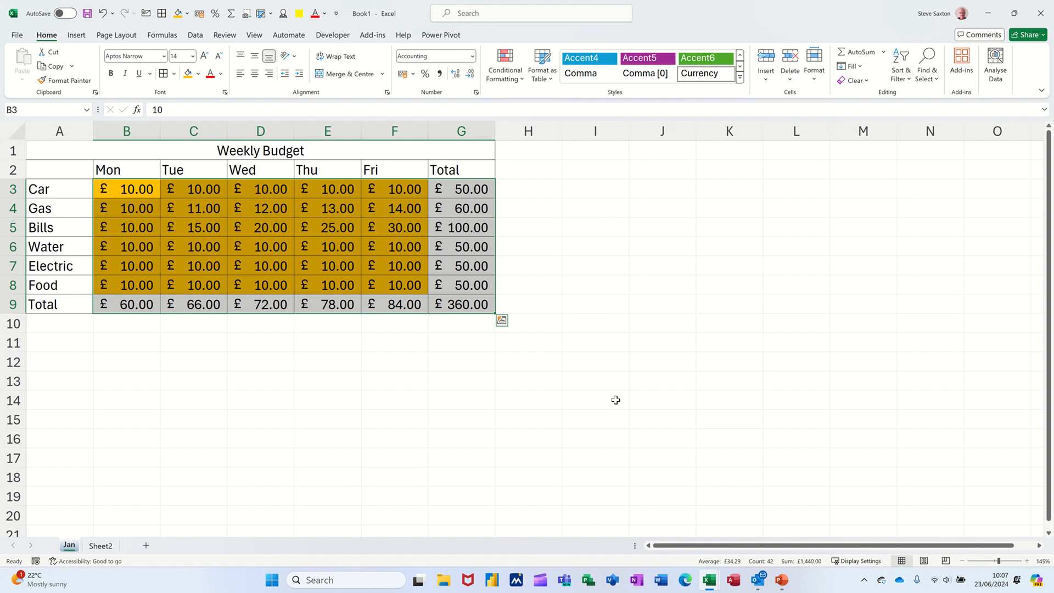
{"action": "key", "text": "ctrl+z"}
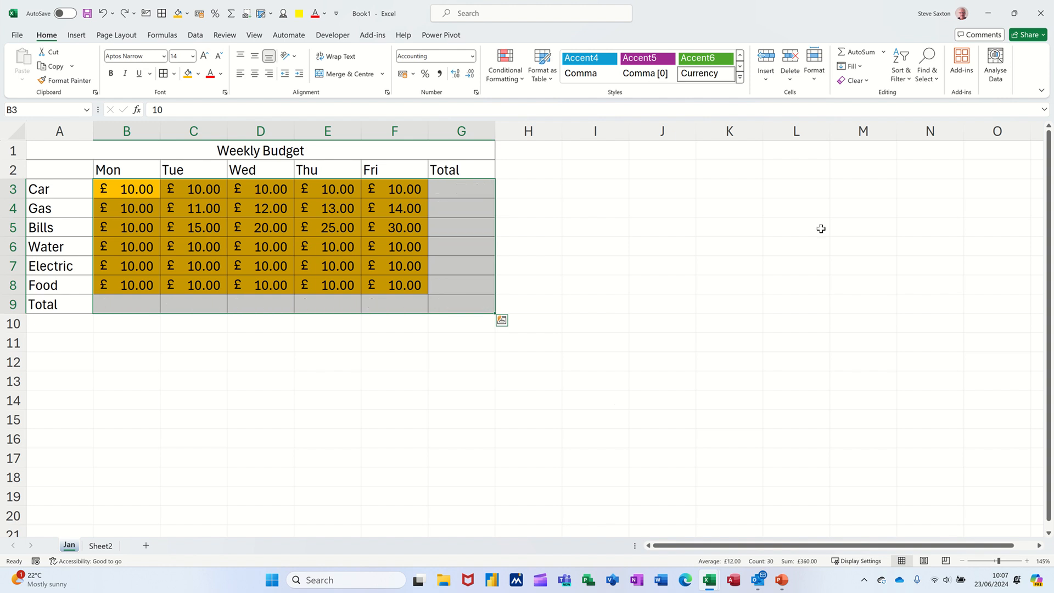
{"action": "left_click", "coordinate": [855, 53]}
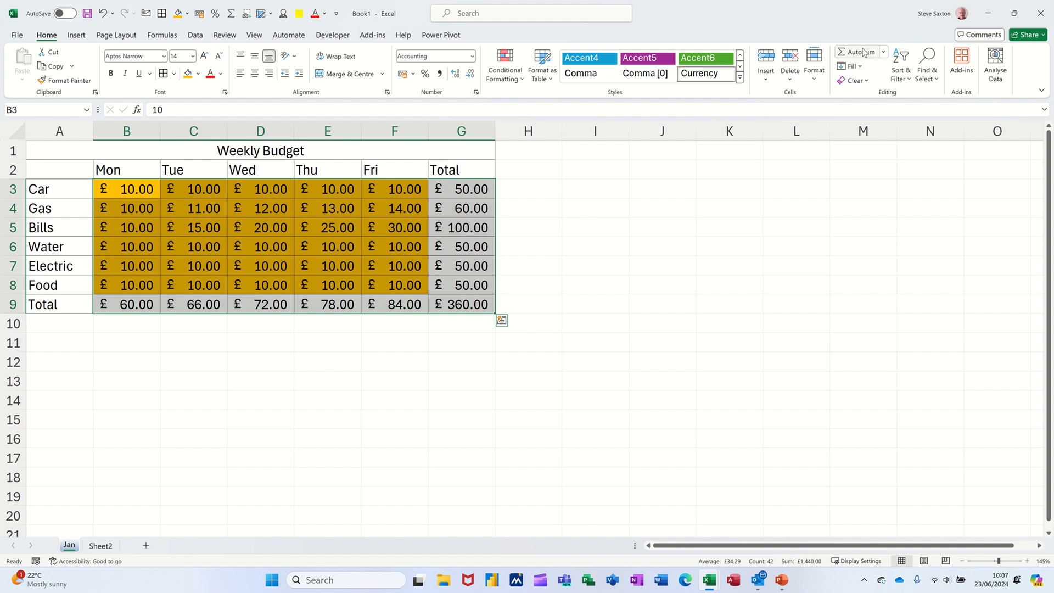
{"action": "left_click", "coordinate": [263, 226]}
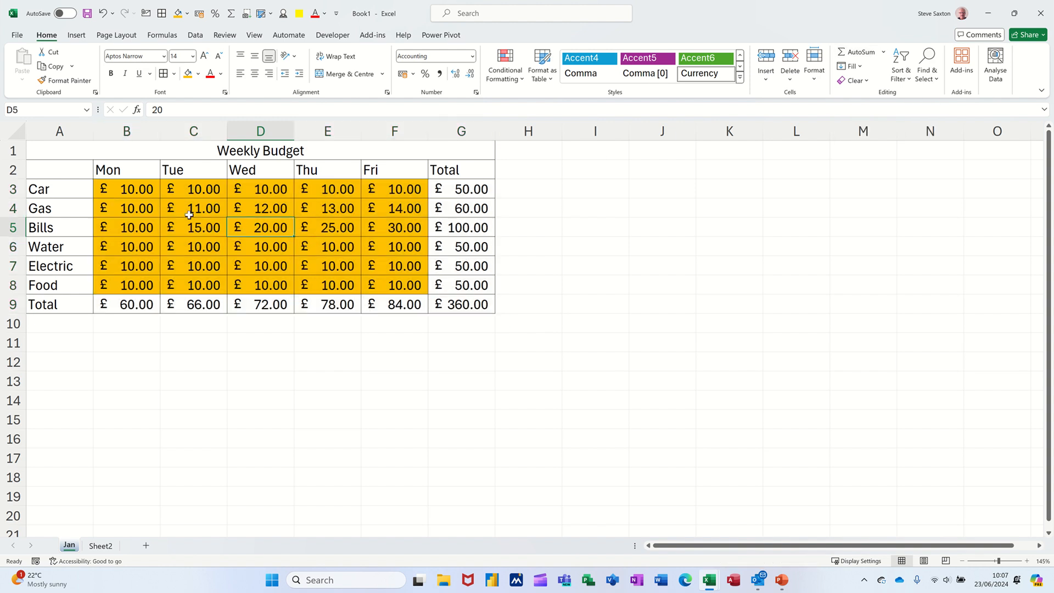
Set Monday's Car amount in B3 to 200.
{"action": "left_click", "coordinate": [137, 192]}
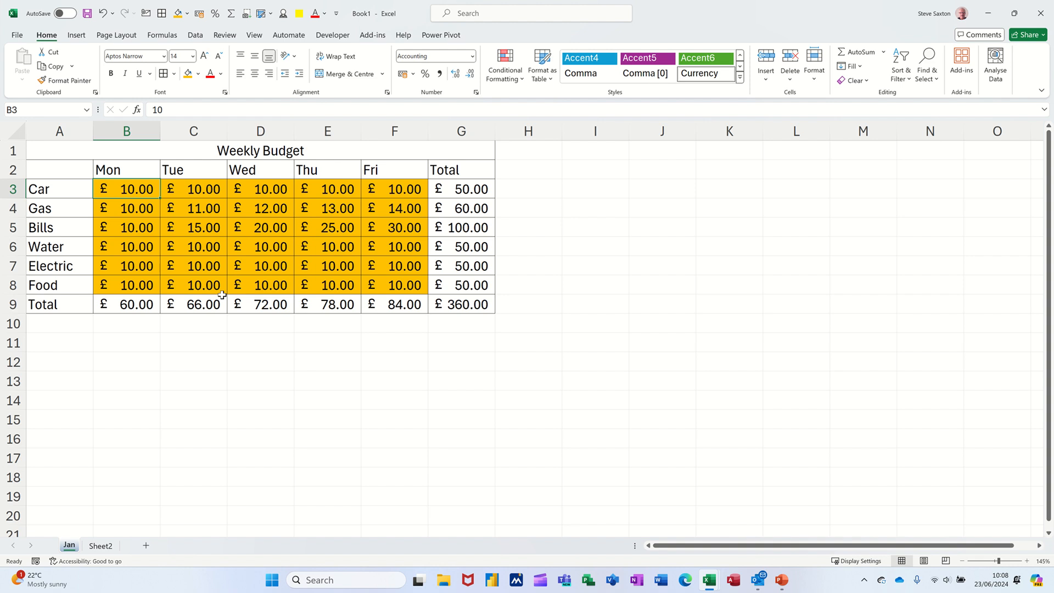
{"action": "type", "text": "200"}
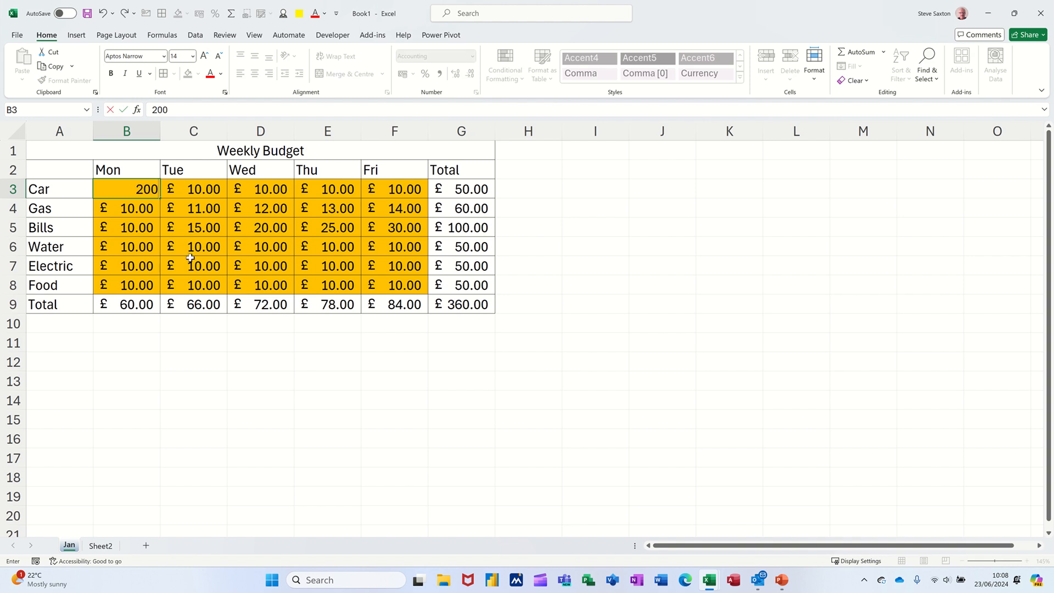
{"action": "left_click", "coordinate": [190, 257]}
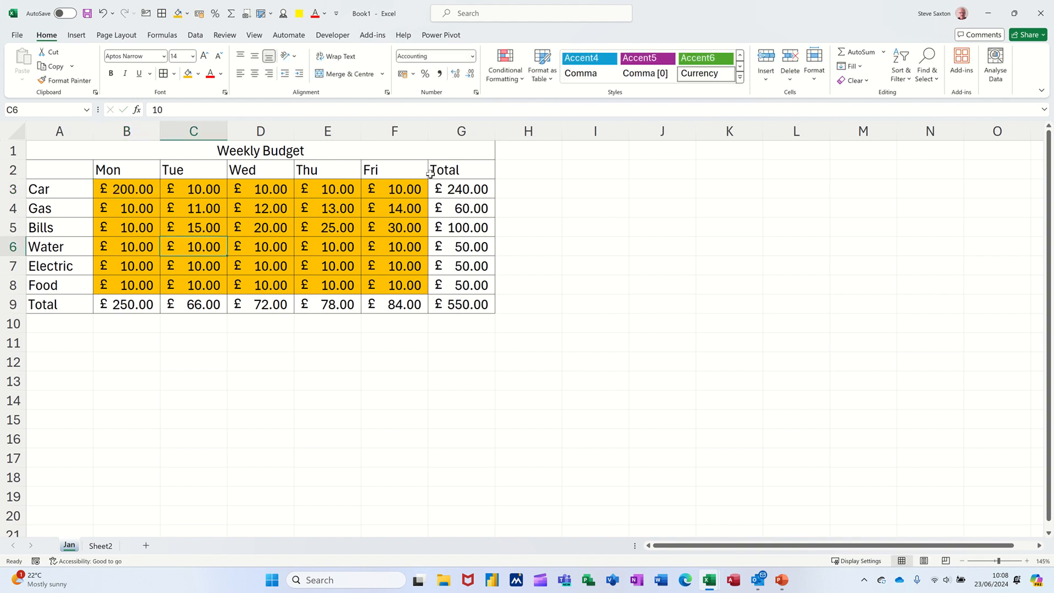
Check the grand total in G9 against the sums of the row totals G3:G8 and the daily totals B9:F9.
{"action": "left_click", "coordinate": [460, 308]}
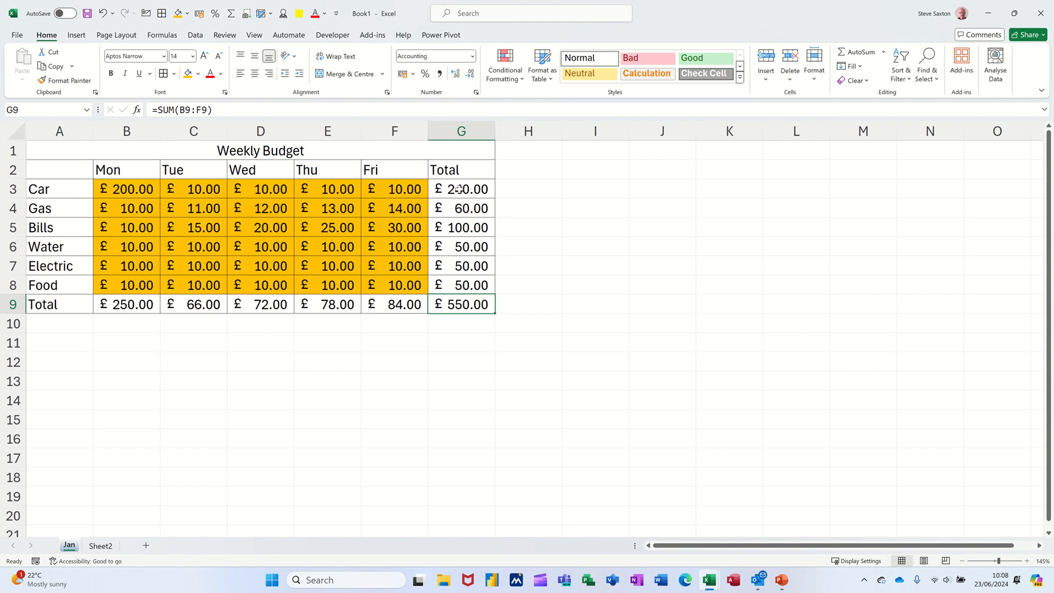
{"action": "left_click_drag", "start_coordinate": [461, 190], "coordinate": [456, 283]}
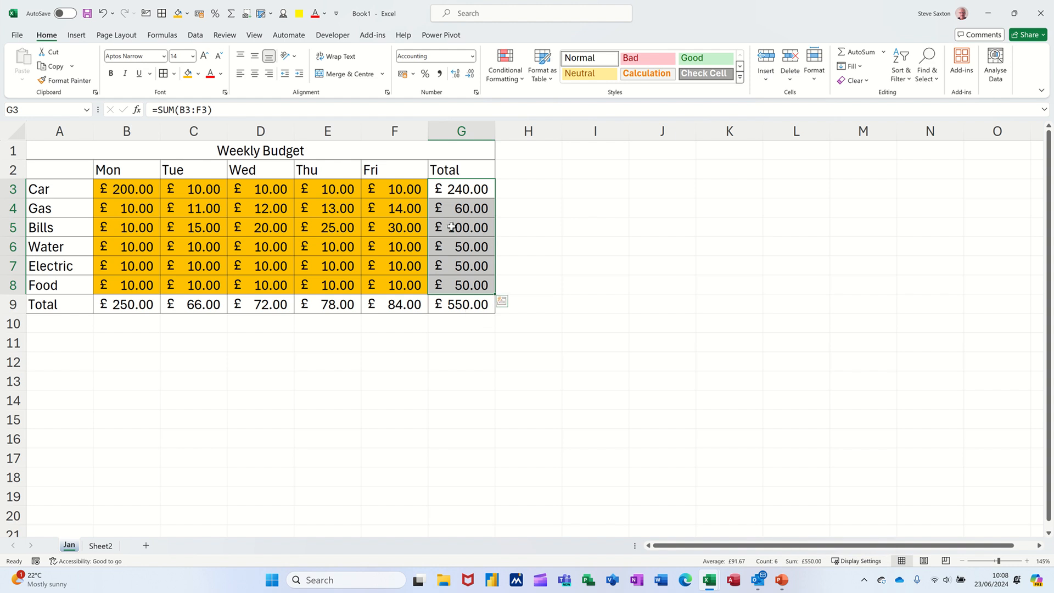
{"action": "left_click_drag", "start_coordinate": [140, 304], "coordinate": [406, 305]}
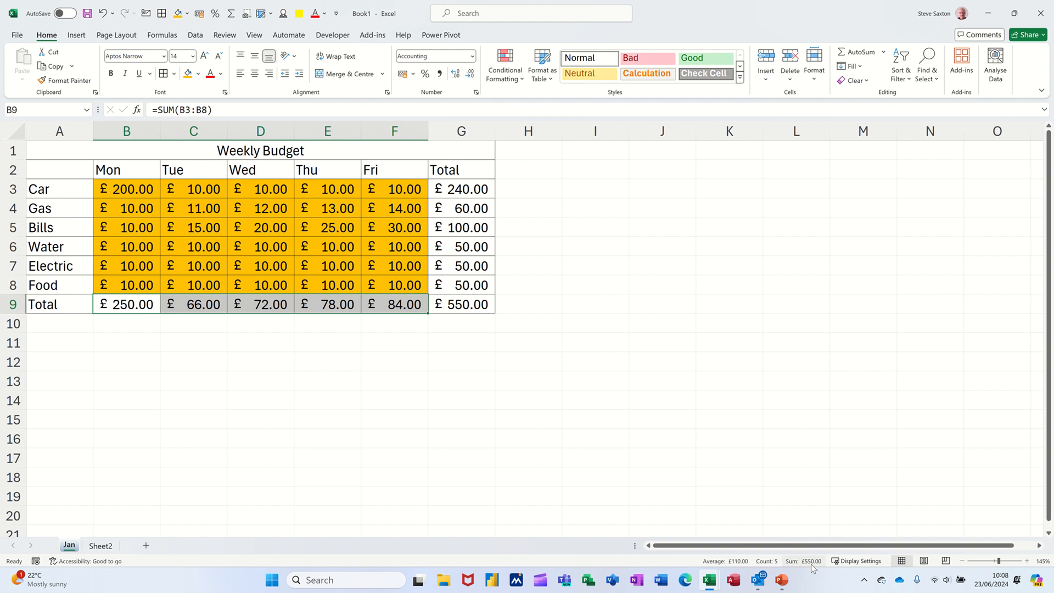
{"action": "left_click", "coordinate": [467, 305]}
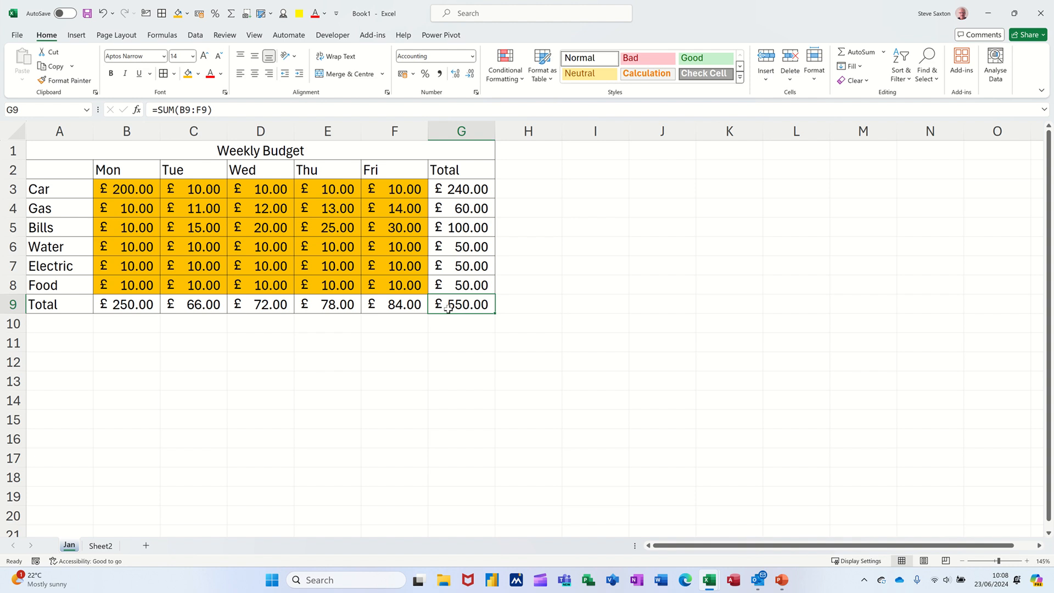
{"action": "left_click", "coordinate": [319, 196]}
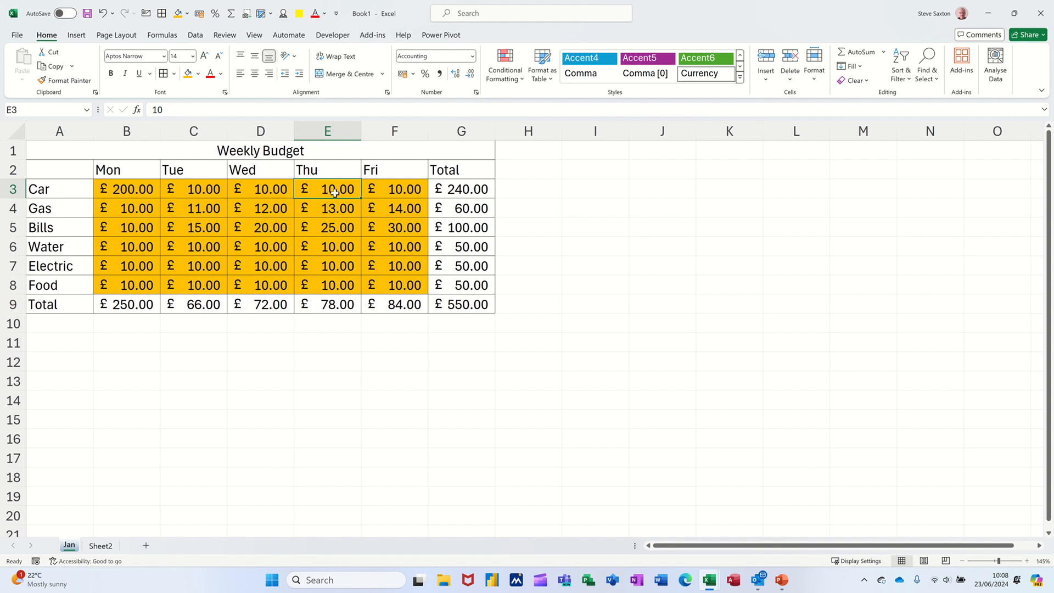
{"action": "left_click_drag", "start_coordinate": [335, 193], "coordinate": [330, 228]}
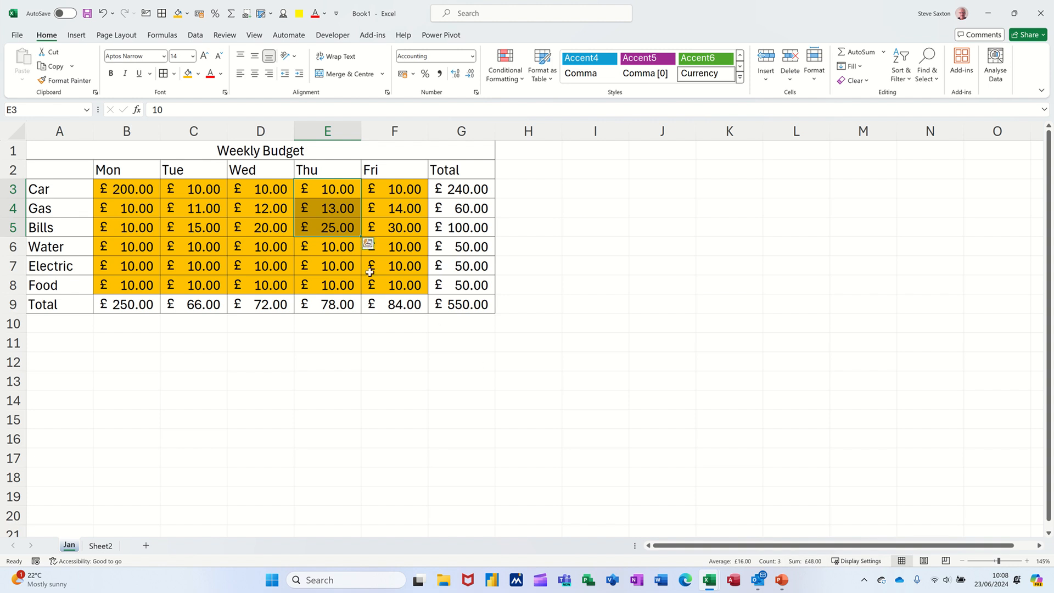
{"action": "left_click", "coordinate": [175, 210]}
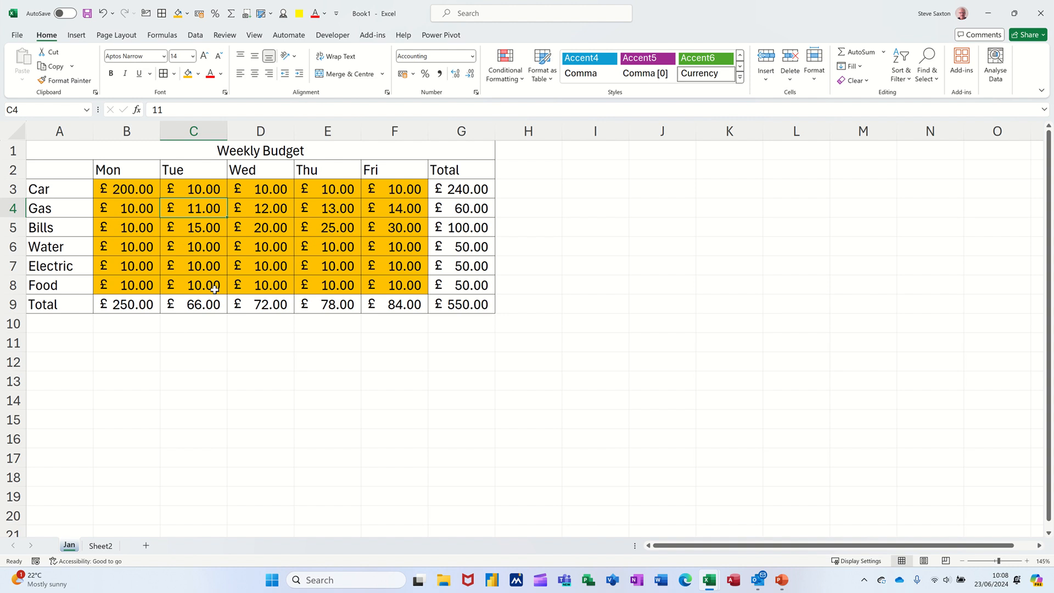
Add the label Average in A10 below the Total row and copy it down to A11.
{"action": "left_click", "coordinate": [91, 329]}
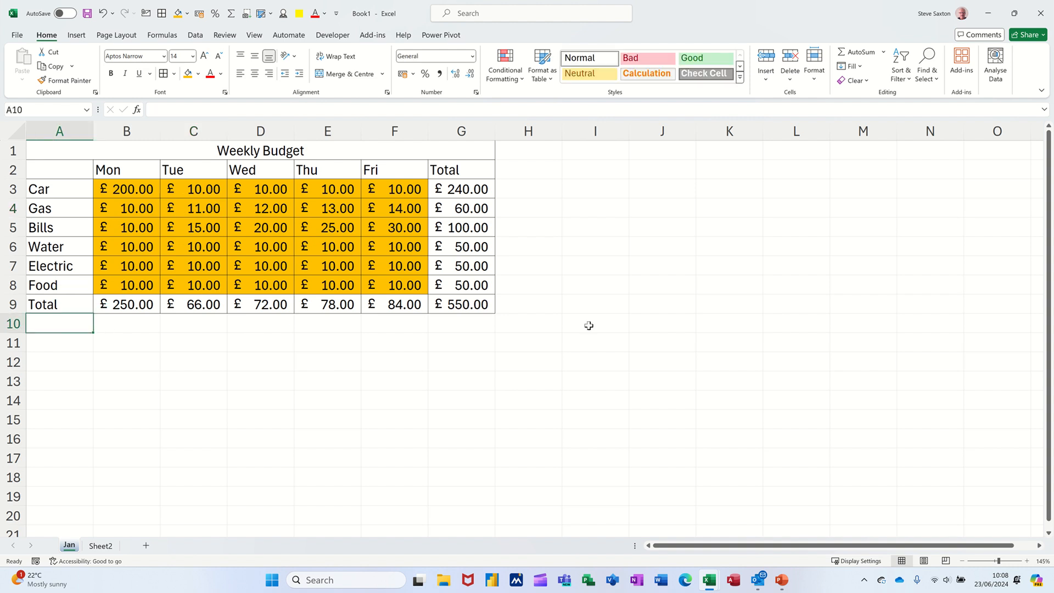
{"action": "type", "text": "Average"}
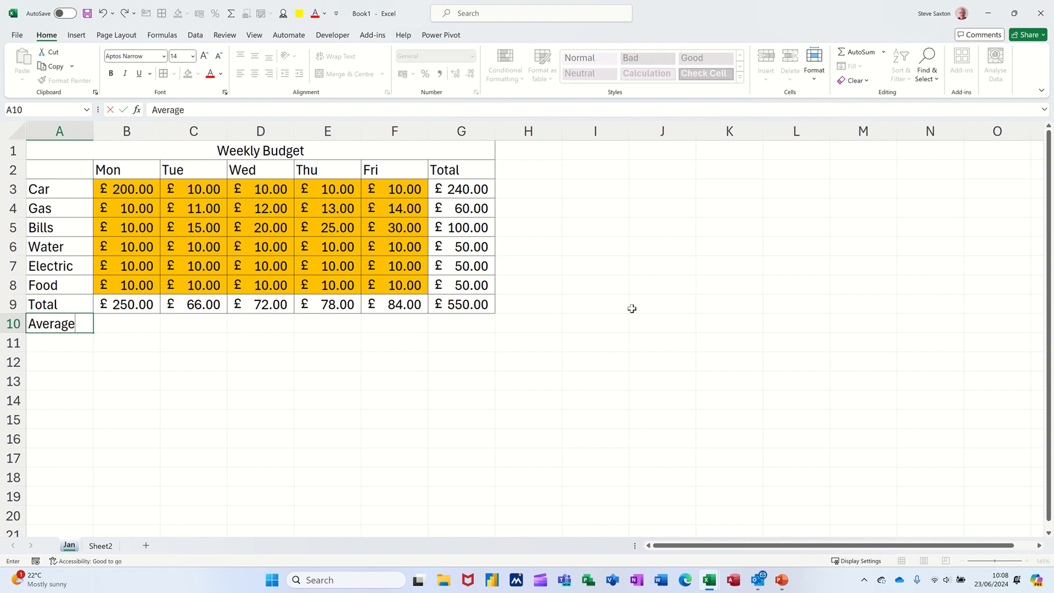
{"action": "left_click", "coordinate": [122, 325]}
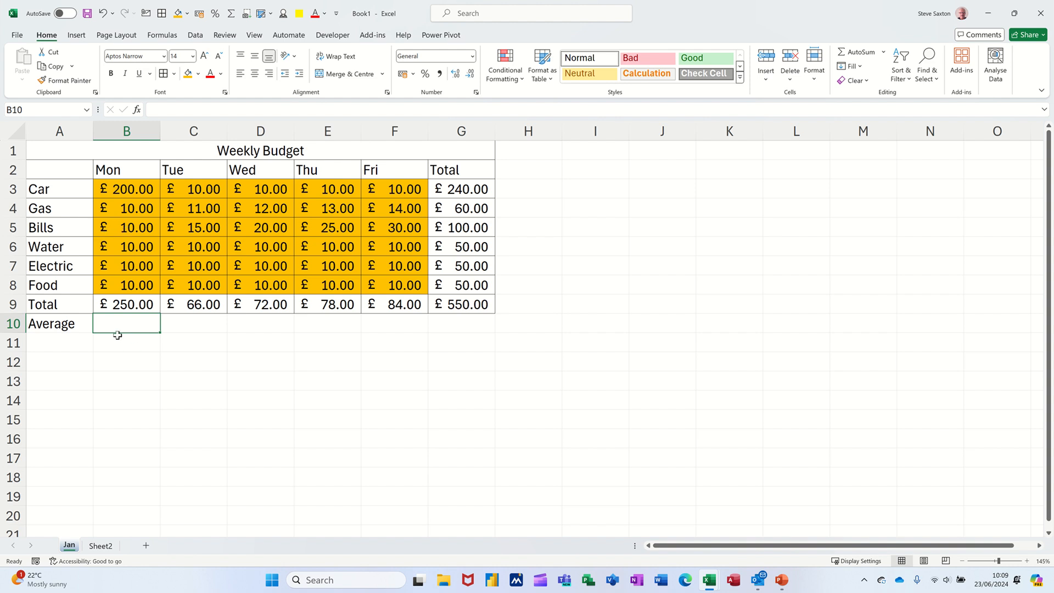
{"action": "left_click", "coordinate": [52, 343]}
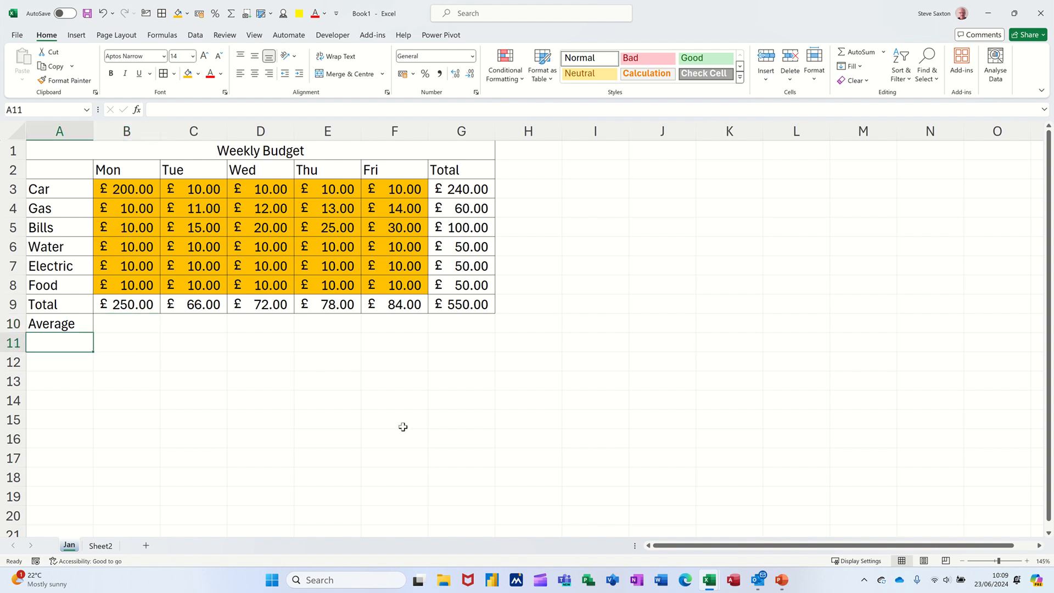
{"action": "left_click", "coordinate": [76, 320]}
{"action": "left_click_drag", "start_coordinate": [90, 333], "coordinate": [93, 348]}
Calculate Monday's average in B10 with the formula =B9/6 and fill it across to G10.
{"action": "left_click", "coordinate": [124, 324]}
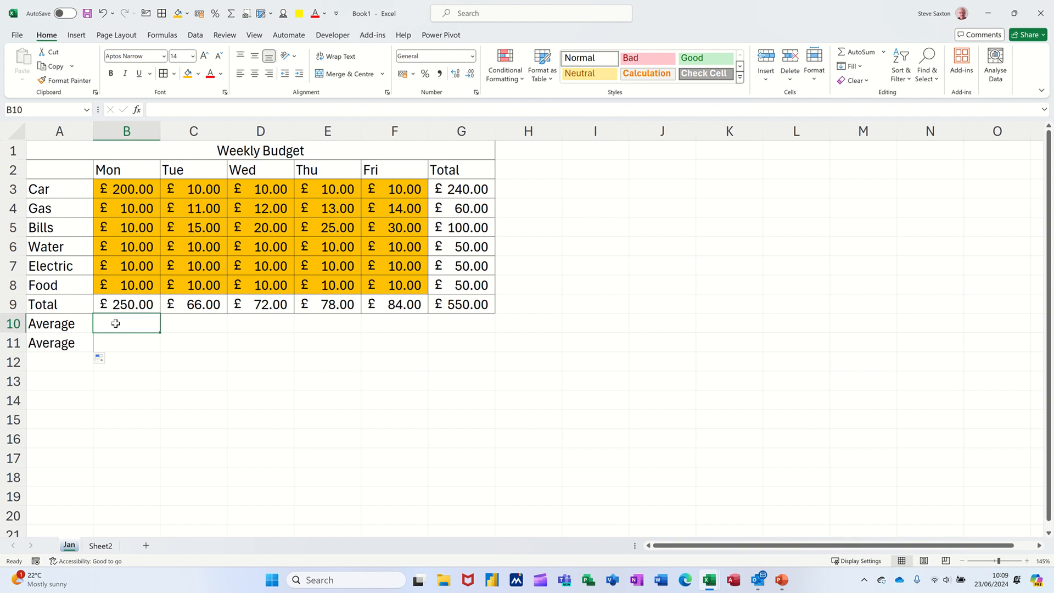
{"action": "type", "text": "="}
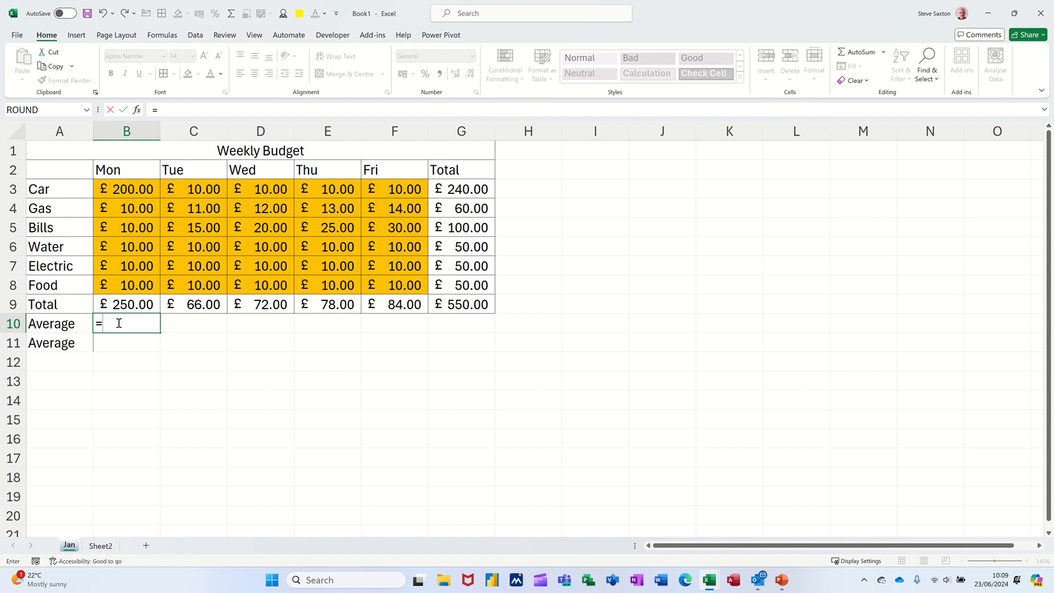
{"action": "left_click", "coordinate": [127, 303]}
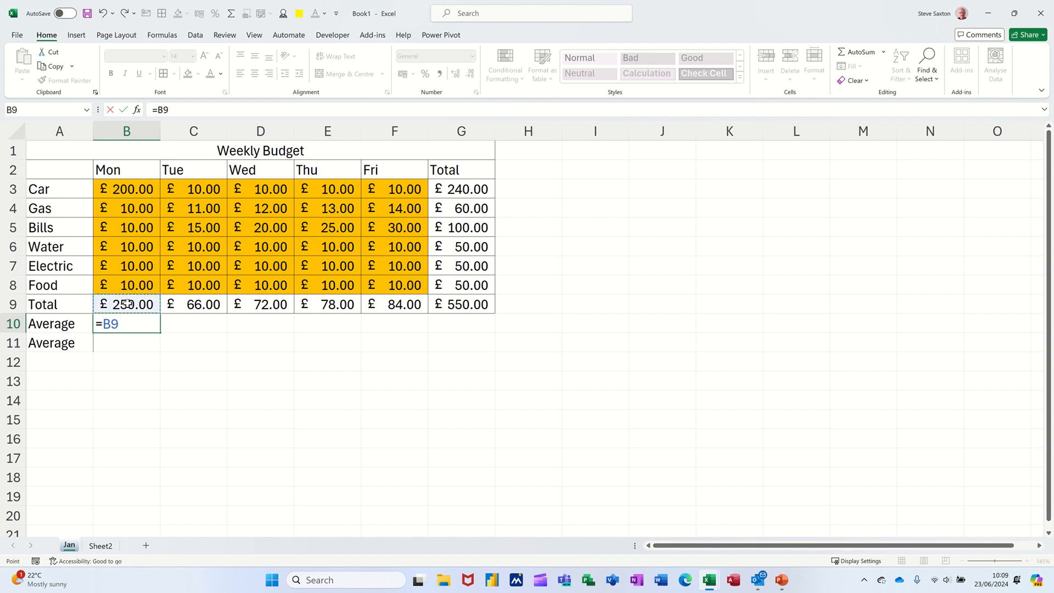
{"action": "type", "text": "/6"}
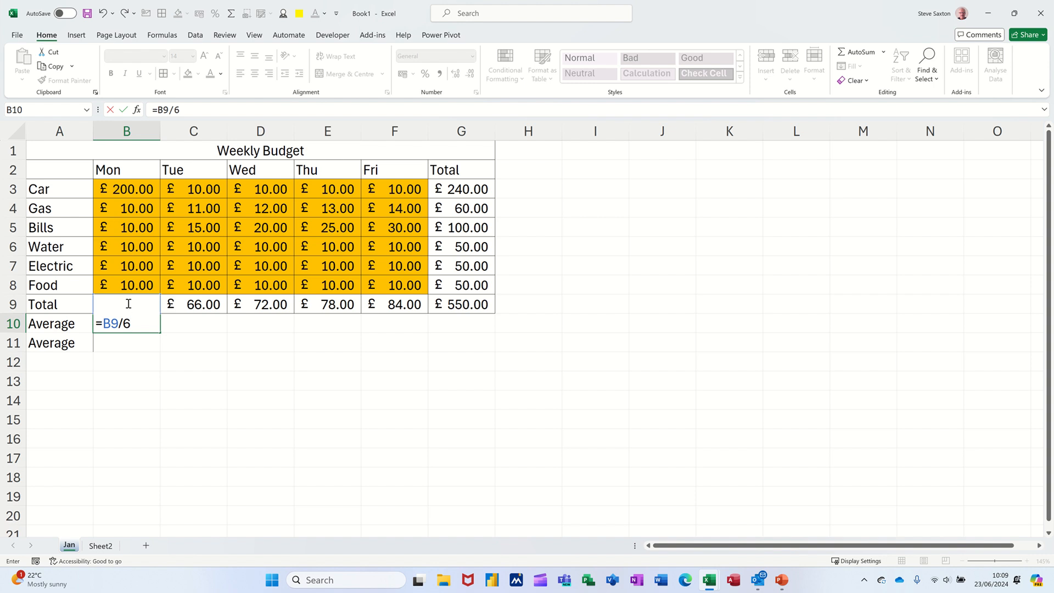
{"action": "left_click", "coordinate": [125, 112]}
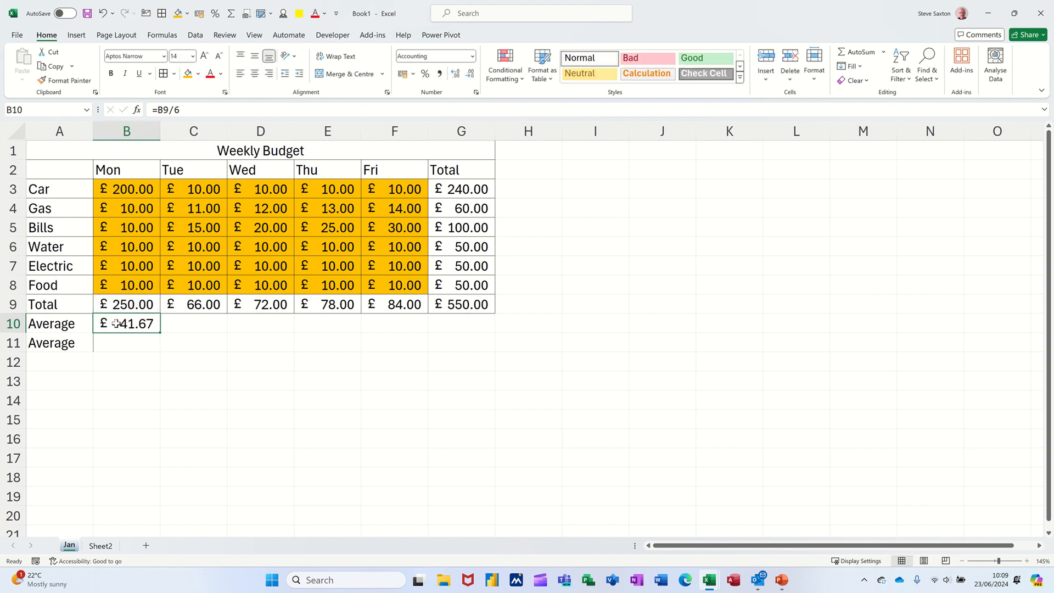
{"action": "left_click_drag", "start_coordinate": [159, 334], "coordinate": [480, 351]}
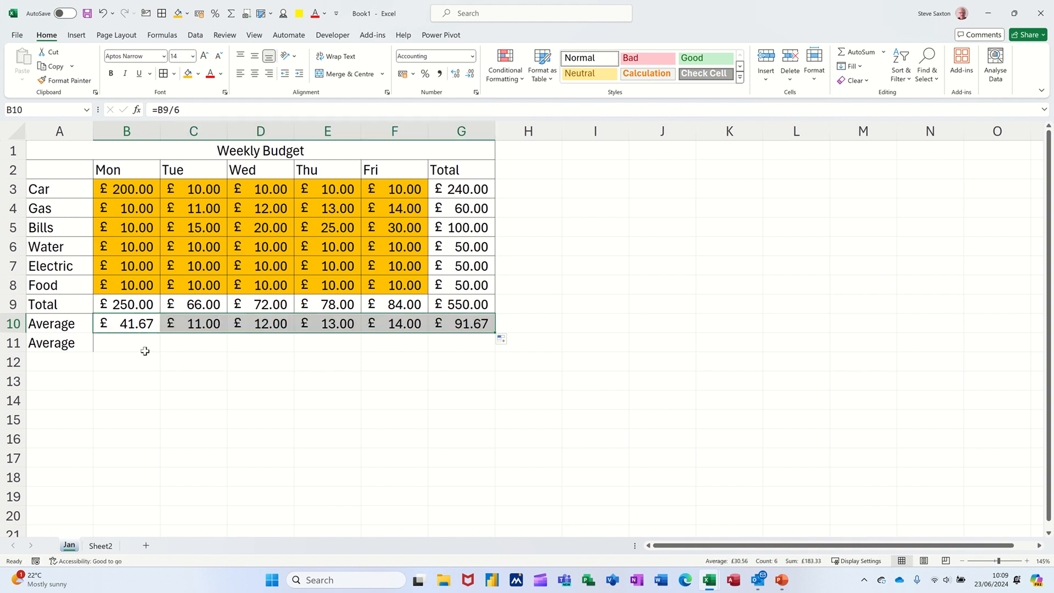
Insert the AVERAGE function in B11 and correct its range to B3:B8.
{"action": "left_click", "coordinate": [119, 344]}
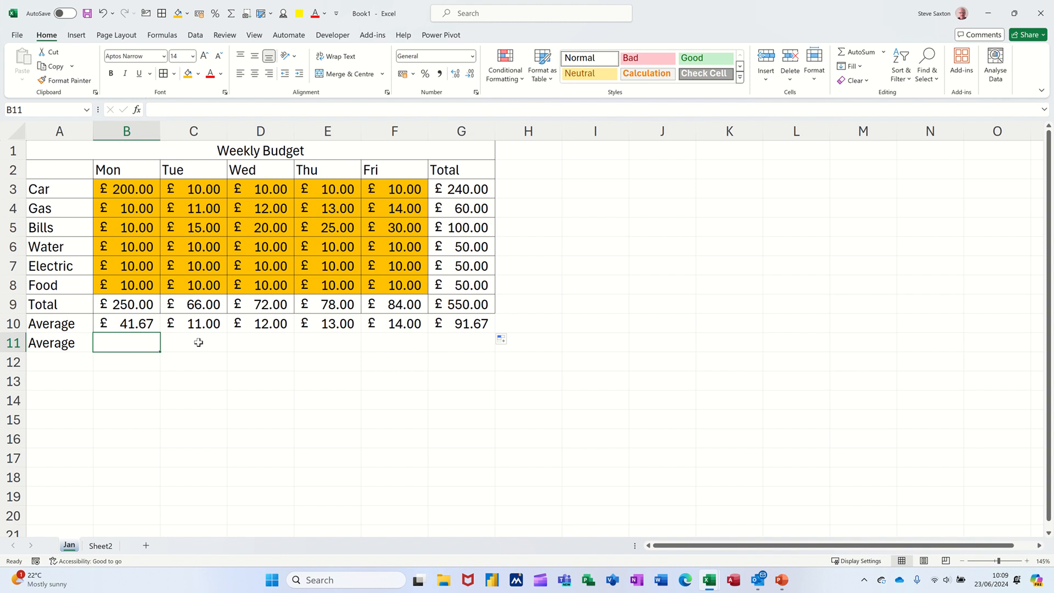
{"action": "left_click", "coordinate": [885, 52]}
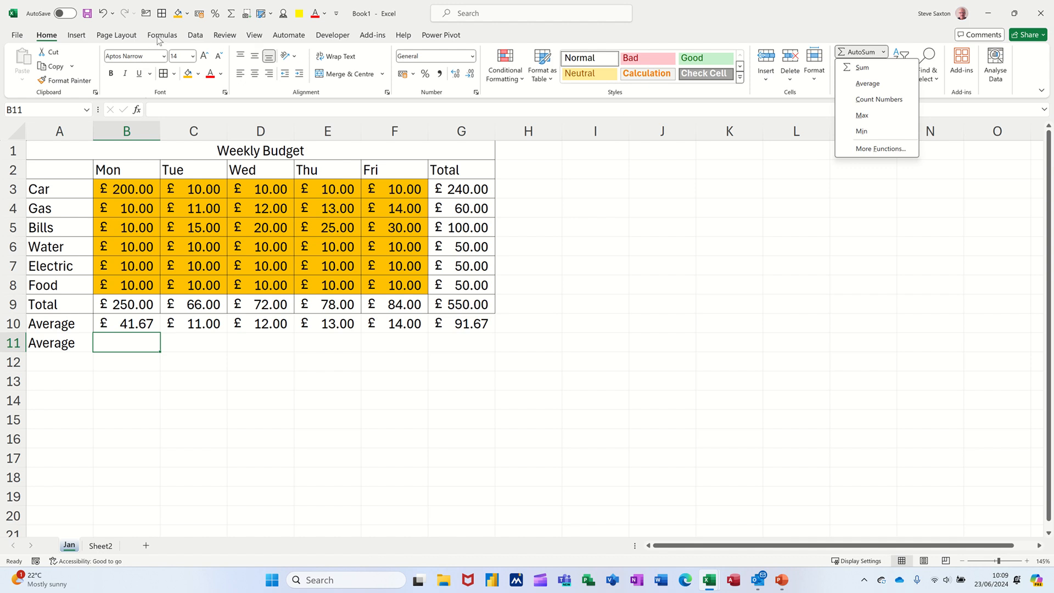
{"action": "left_click", "coordinate": [873, 86]}
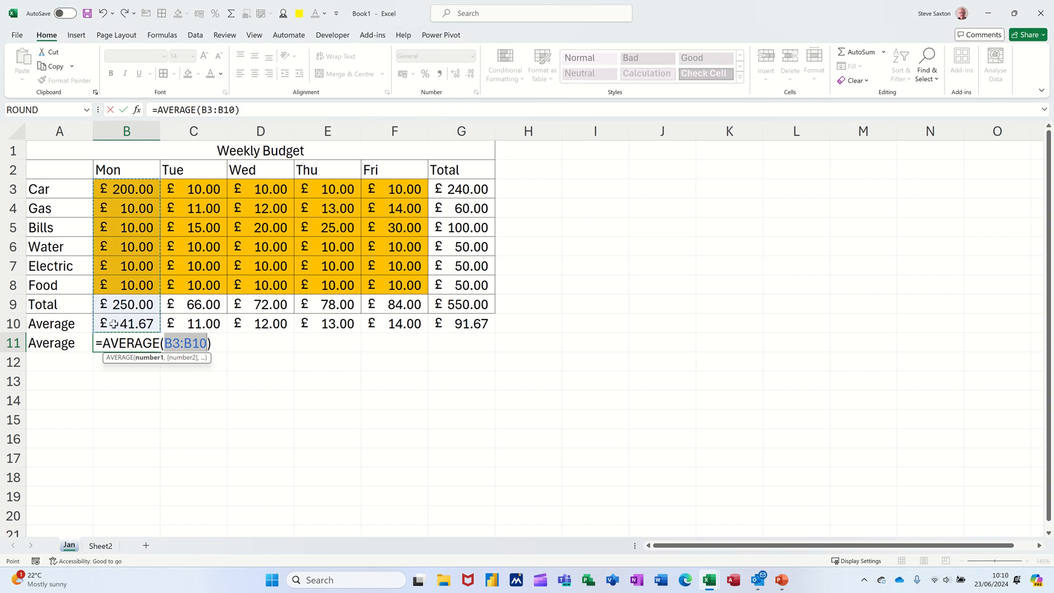
{"action": "left_click", "coordinate": [230, 110]}
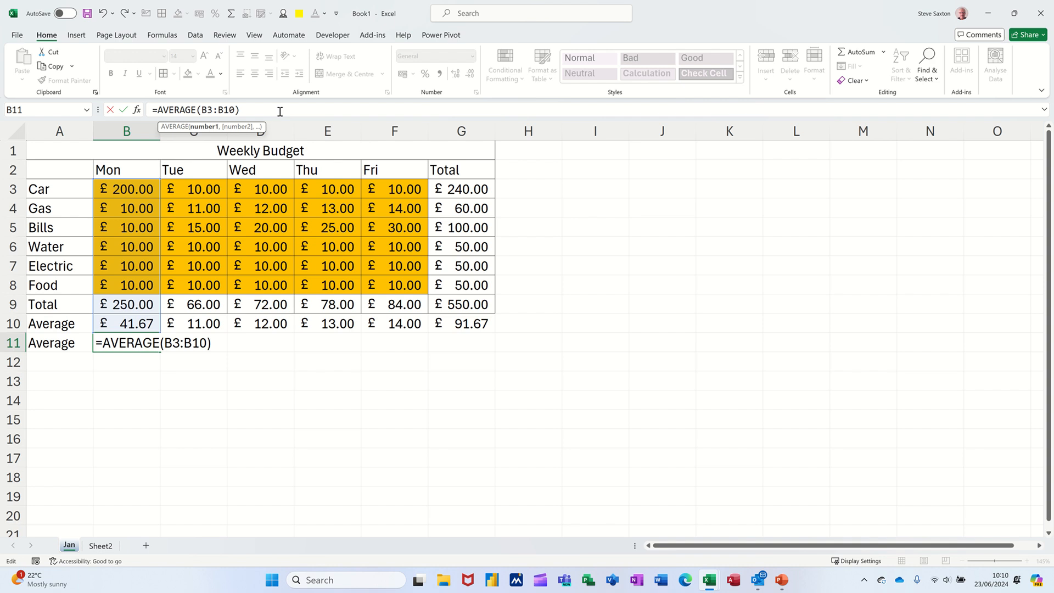
{"action": "key", "text": "BackSpace"}
{"action": "key", "text": "BackSpace"}
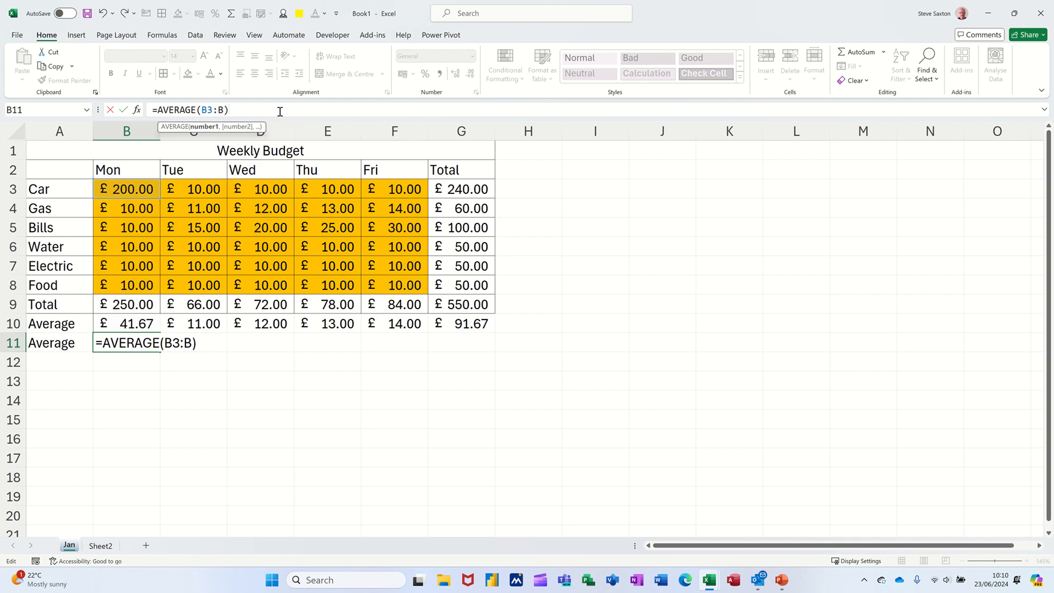
{"action": "type", "text": "8"}
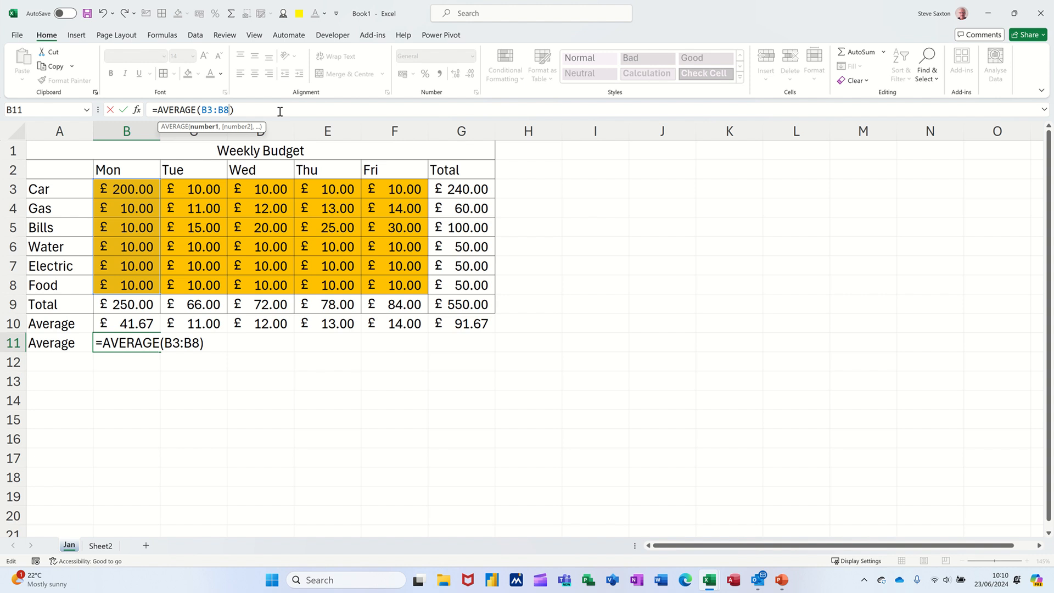
{"action": "left_click", "coordinate": [124, 111]}
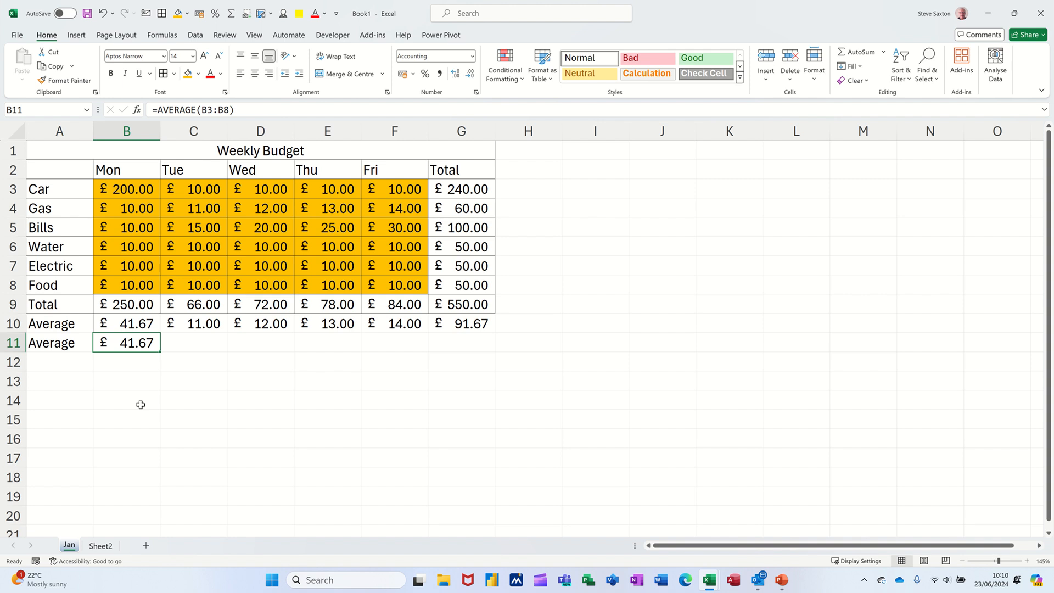
Check the average of B3:B8, fill the B11 AVERAGE formula across to G11 and compare it with B10's formula.
{"action": "left_click_drag", "start_coordinate": [128, 192], "coordinate": [121, 283]}
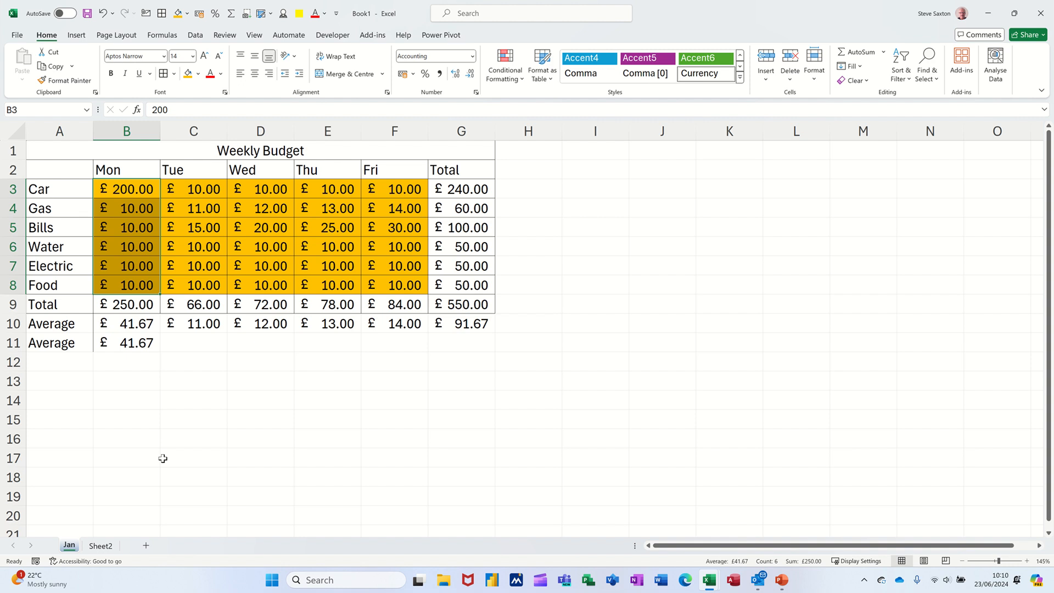
{"action": "left_click", "coordinate": [132, 346]}
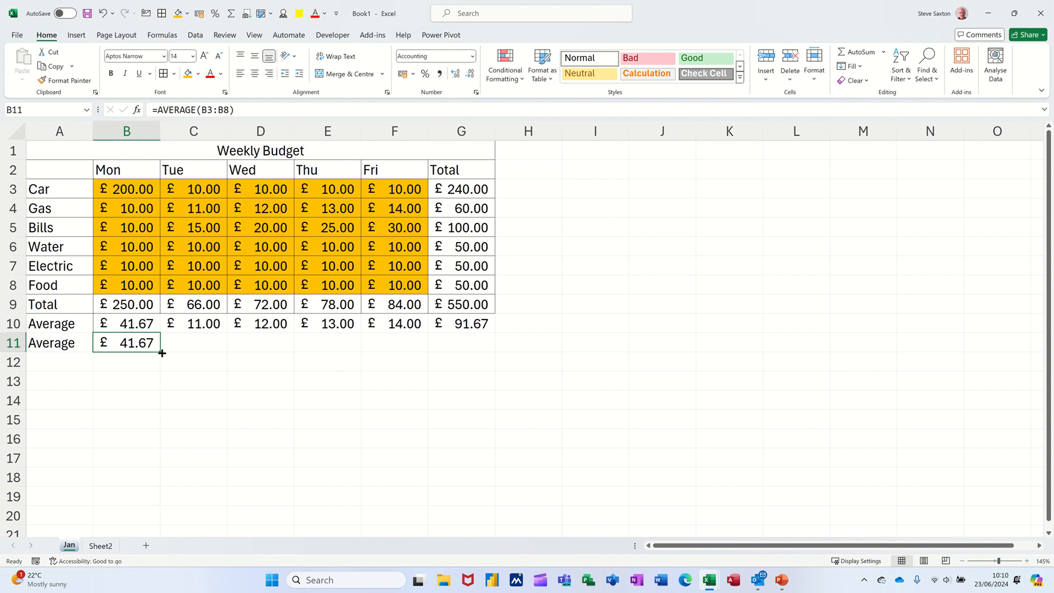
{"action": "left_click_drag", "start_coordinate": [162, 353], "coordinate": [481, 347]}
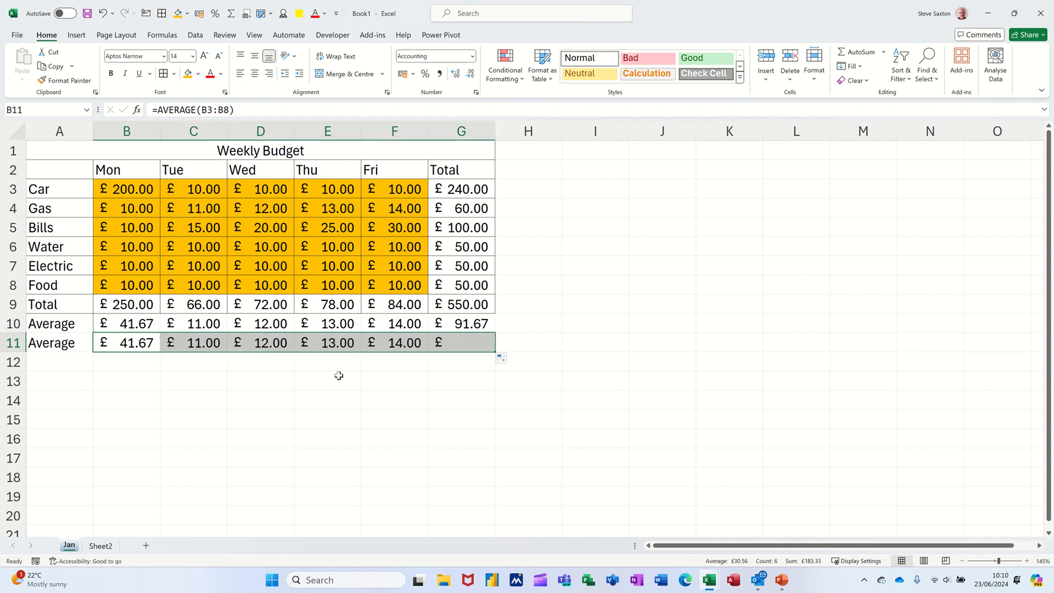
{"action": "left_click", "coordinate": [123, 328]}
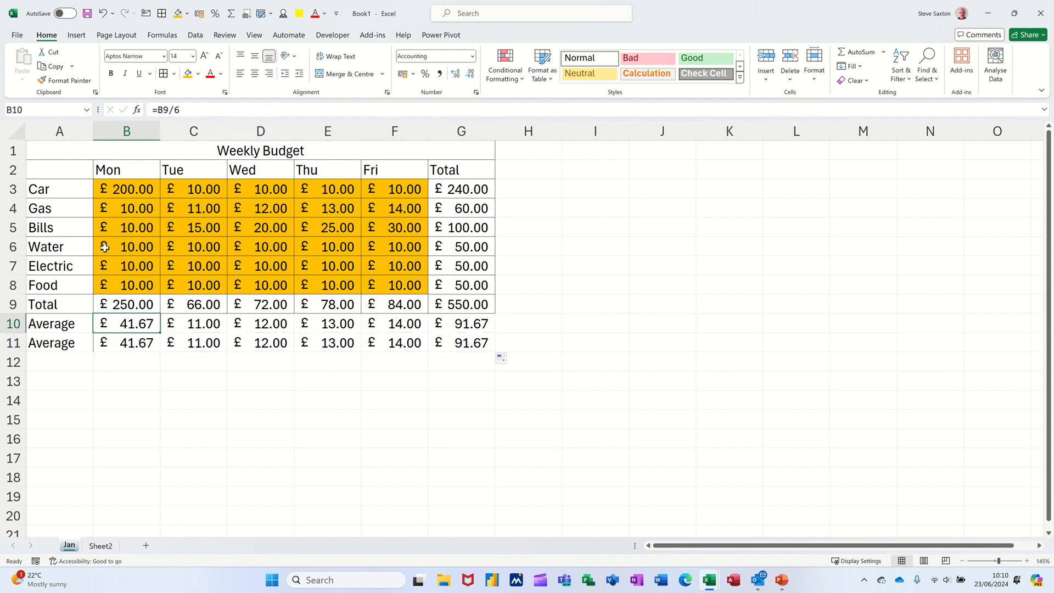
Insert a new row above the Water row and label it Loans in A6.
{"action": "right_click", "coordinate": [13, 249]}
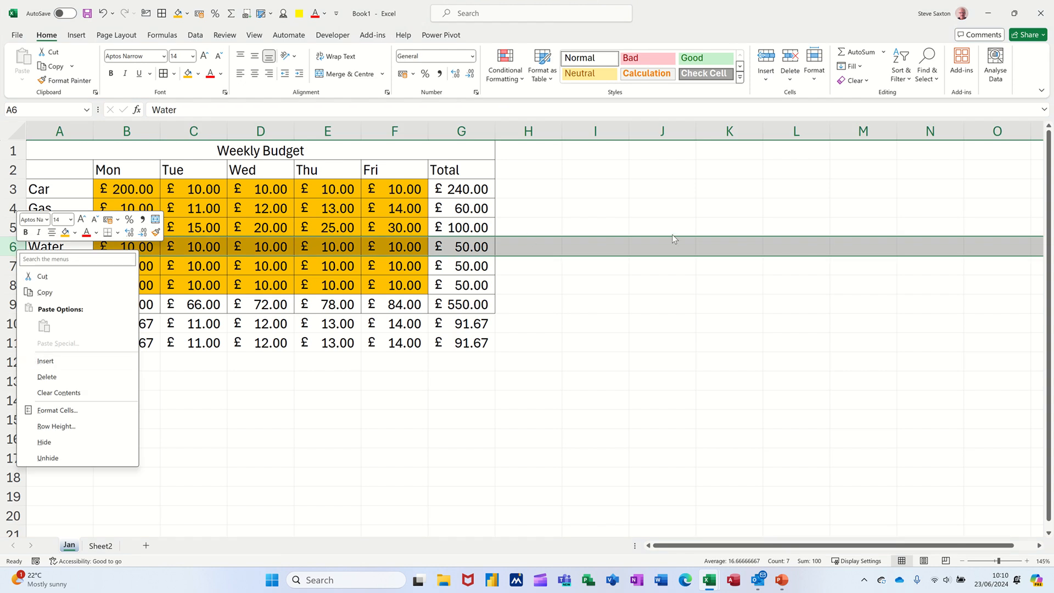
{"action": "left_click", "coordinate": [45, 360]}
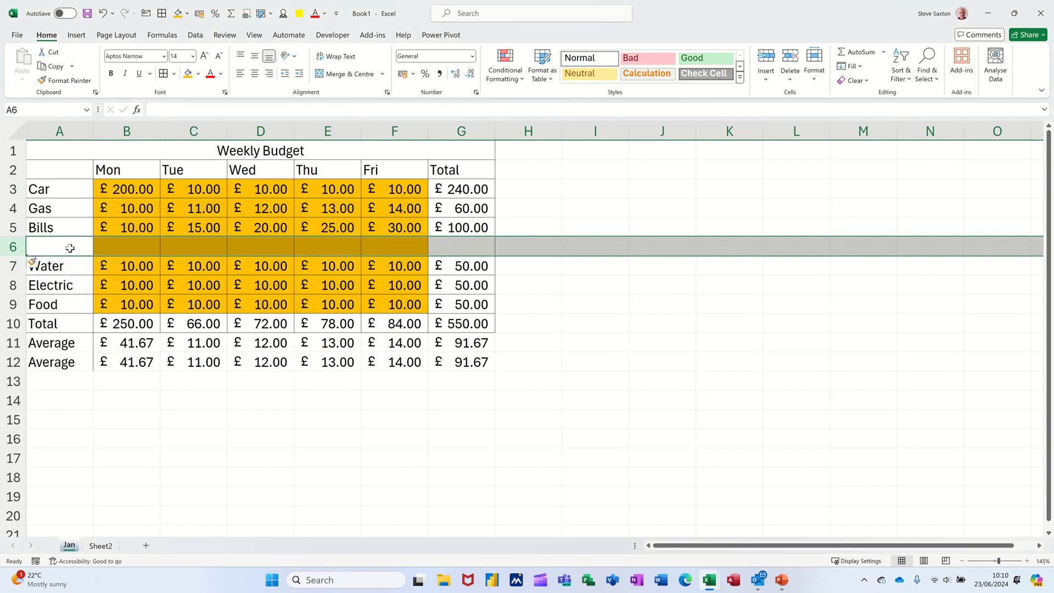
{"action": "left_click", "coordinate": [71, 245]}
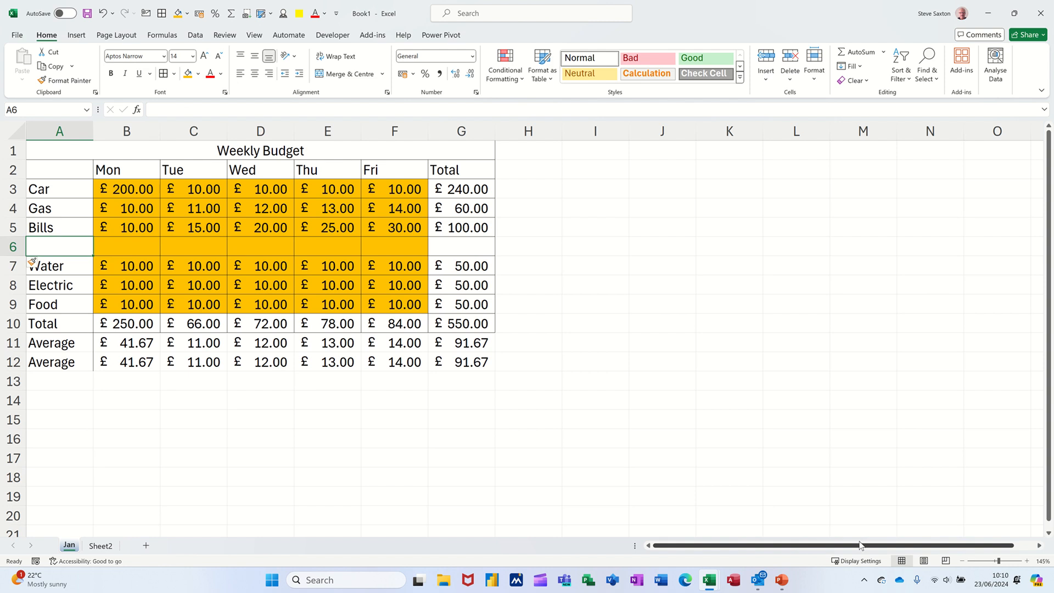
{"action": "type", "text": "Loans"}
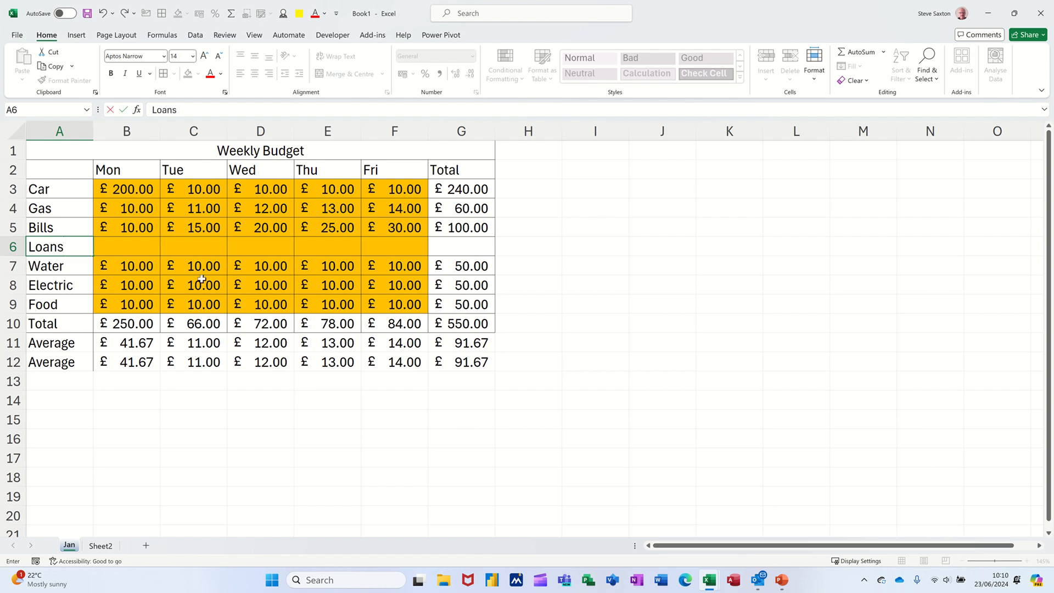
Enter 44 as Monday's Loans amount in B6.
{"action": "left_click", "coordinate": [137, 246]}
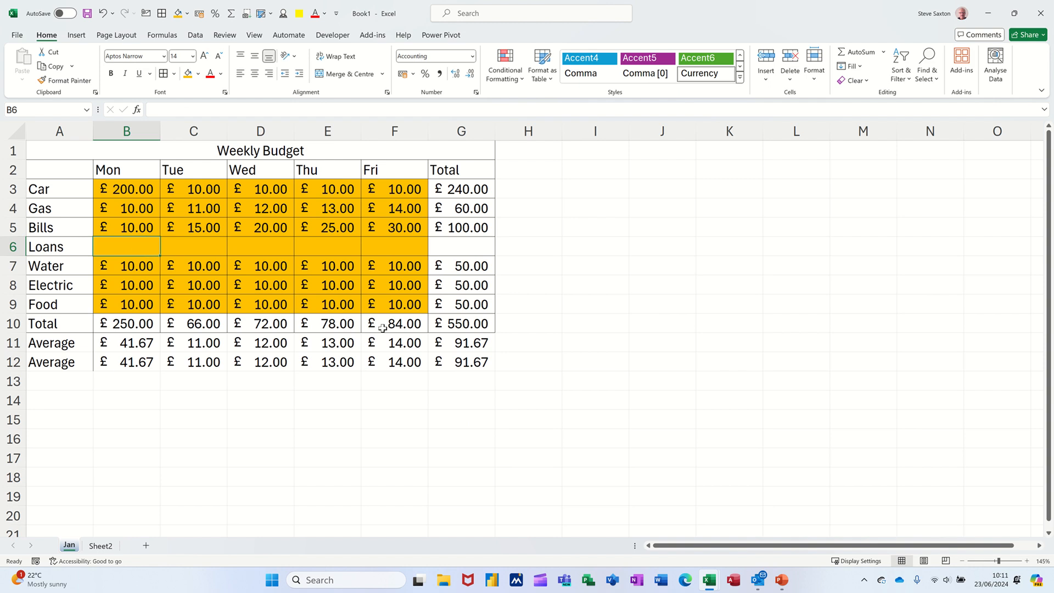
{"action": "type", "text": "44"}
{"action": "left_click", "coordinate": [147, 384]}
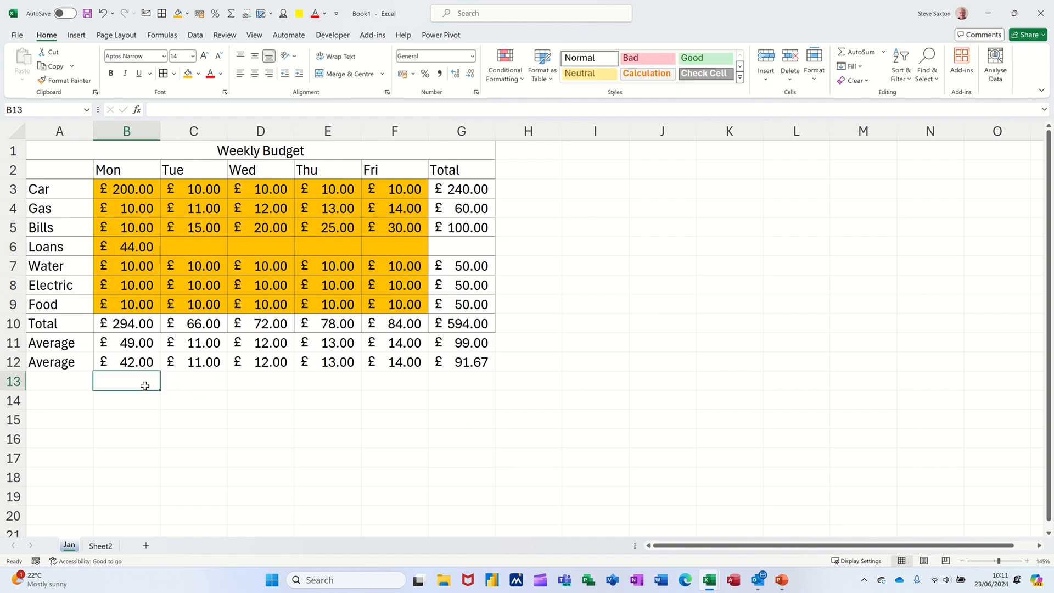
Compare the division formula in B11 with the AVERAGE formula in B12.
{"action": "left_click", "coordinate": [132, 346]}
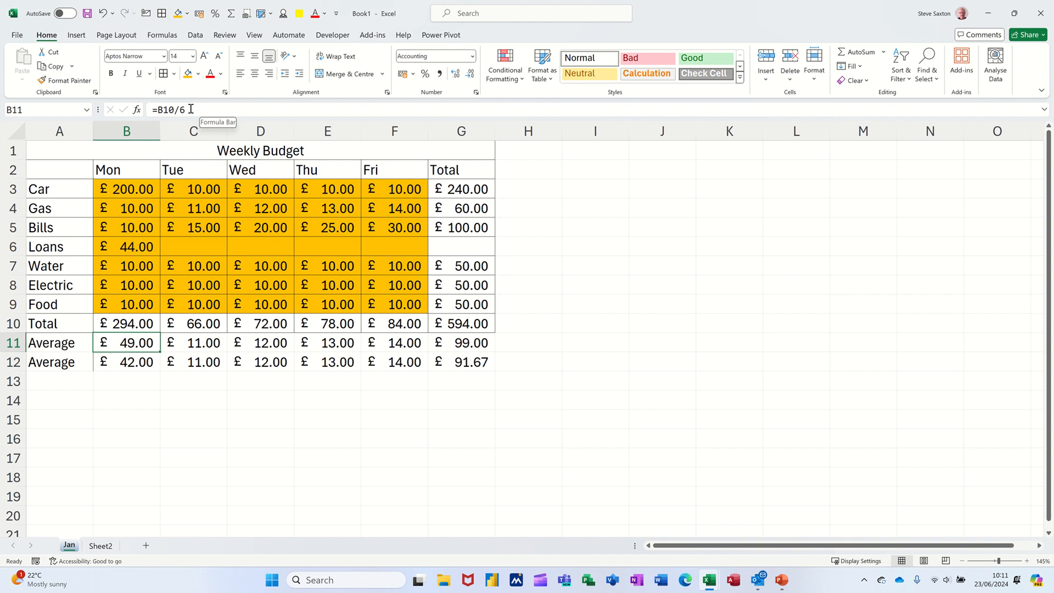
{"action": "left_click", "coordinate": [127, 363]}
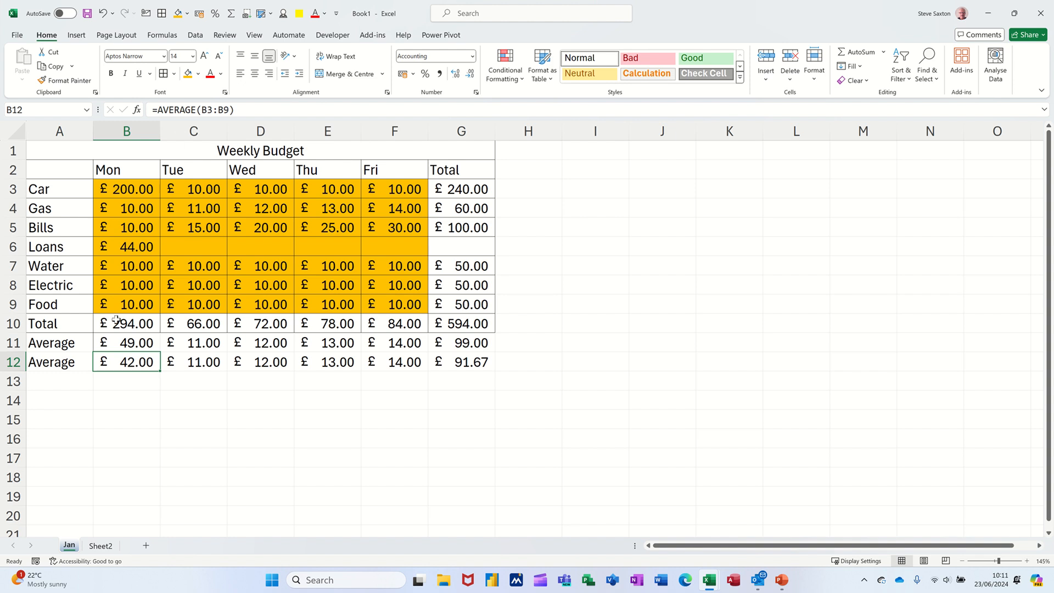
{"action": "left_click", "coordinate": [111, 341]}
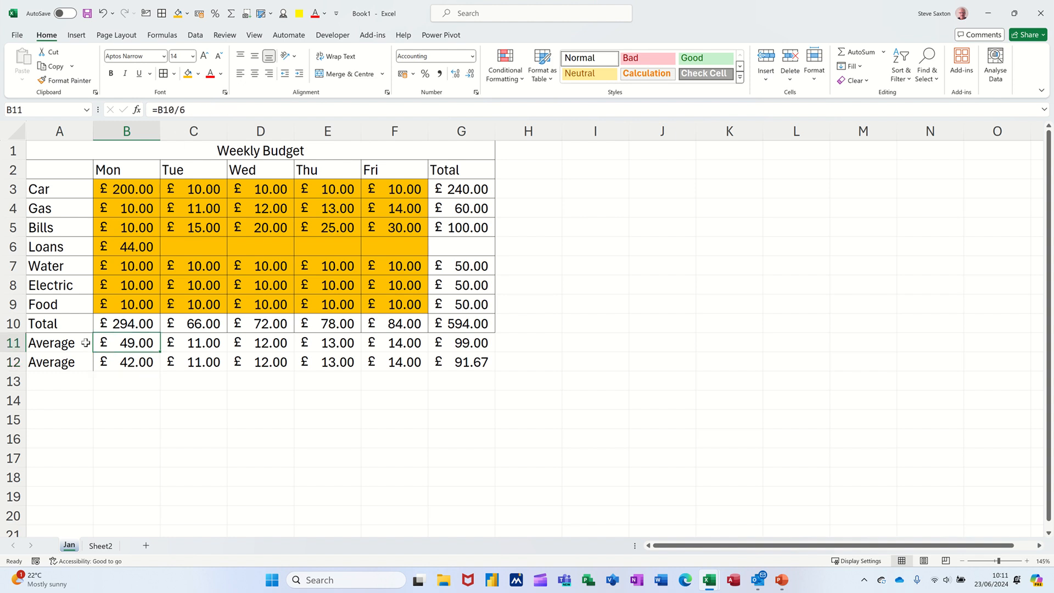
Delete the upper Average row (row 11) and the Loans row (row 6) from the budget table.
{"action": "left_click", "coordinate": [16, 342]}
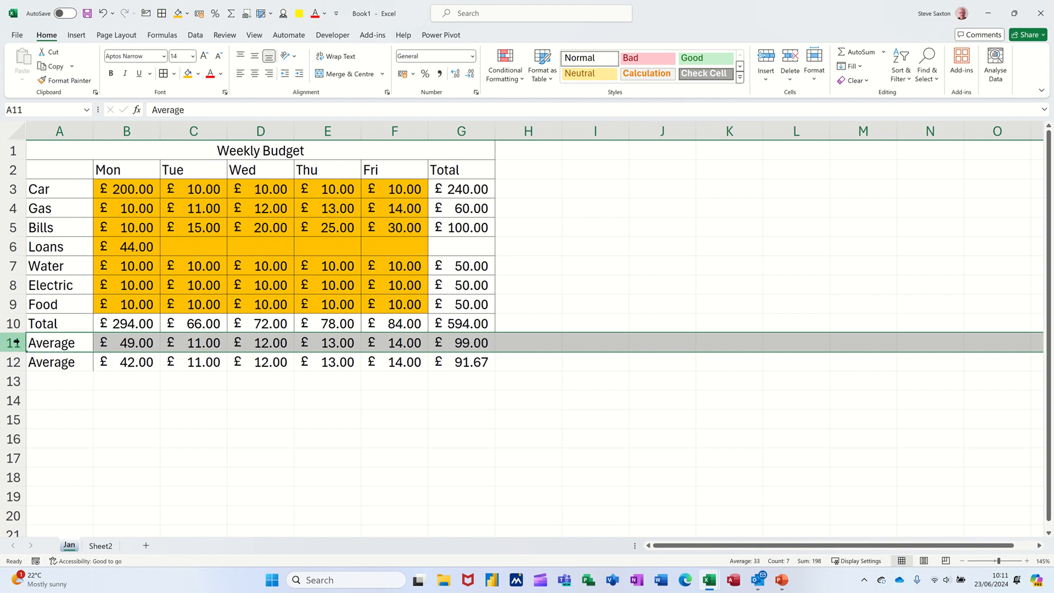
{"action": "right_click", "coordinate": [19, 343]}
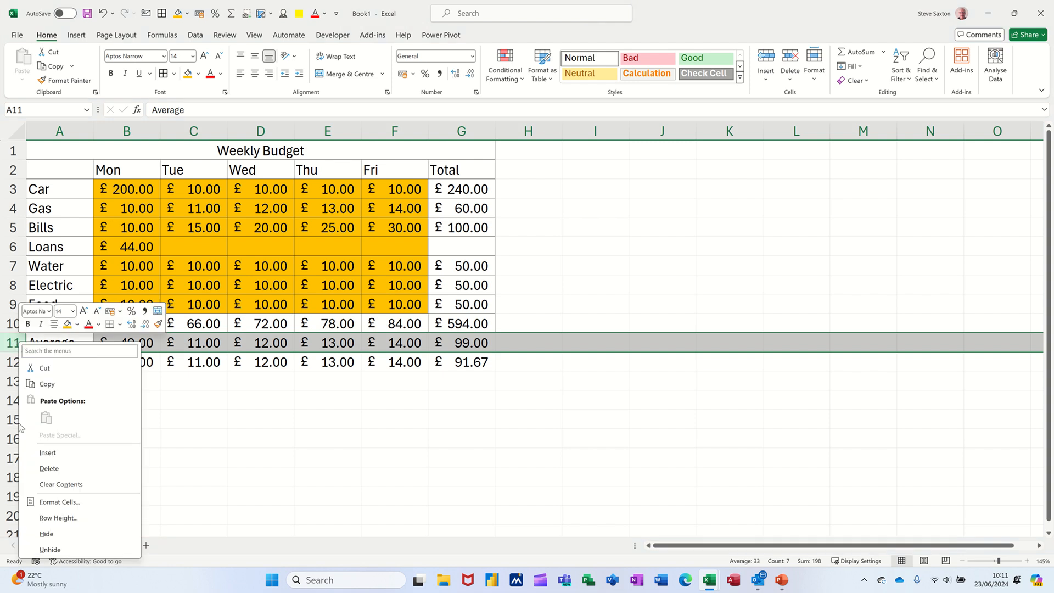
{"action": "left_click", "coordinate": [57, 465]}
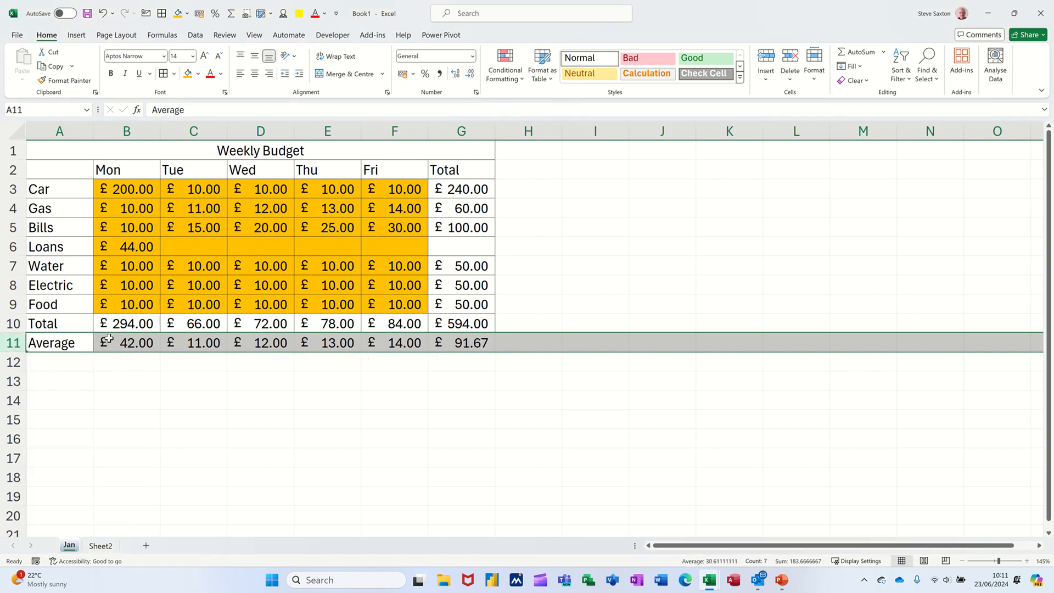
{"action": "left_click", "coordinate": [12, 248]}
{"action": "right_click", "coordinate": [12, 248]}
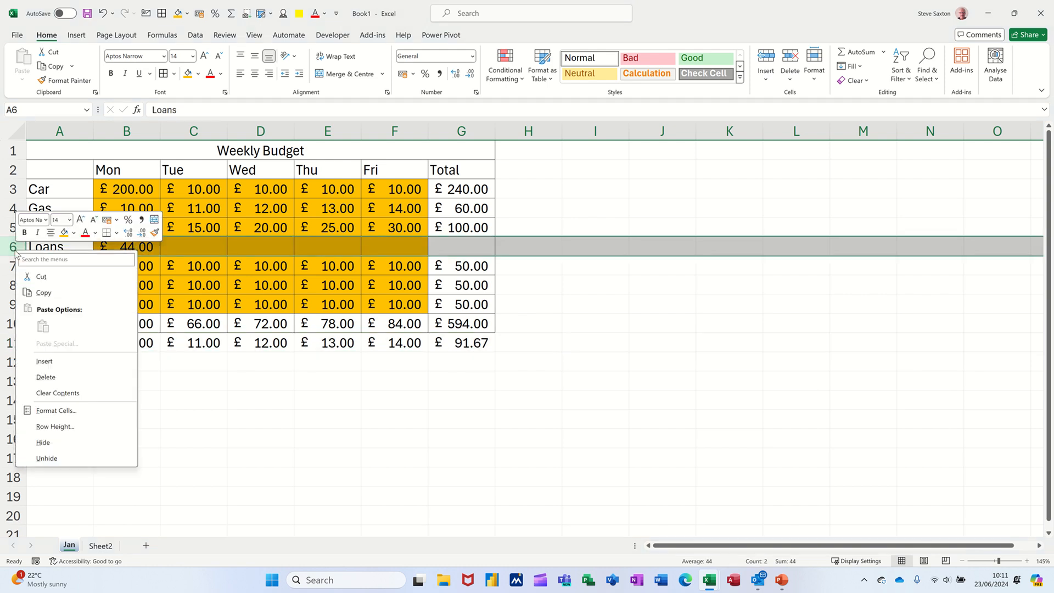
{"action": "left_click", "coordinate": [34, 378]}
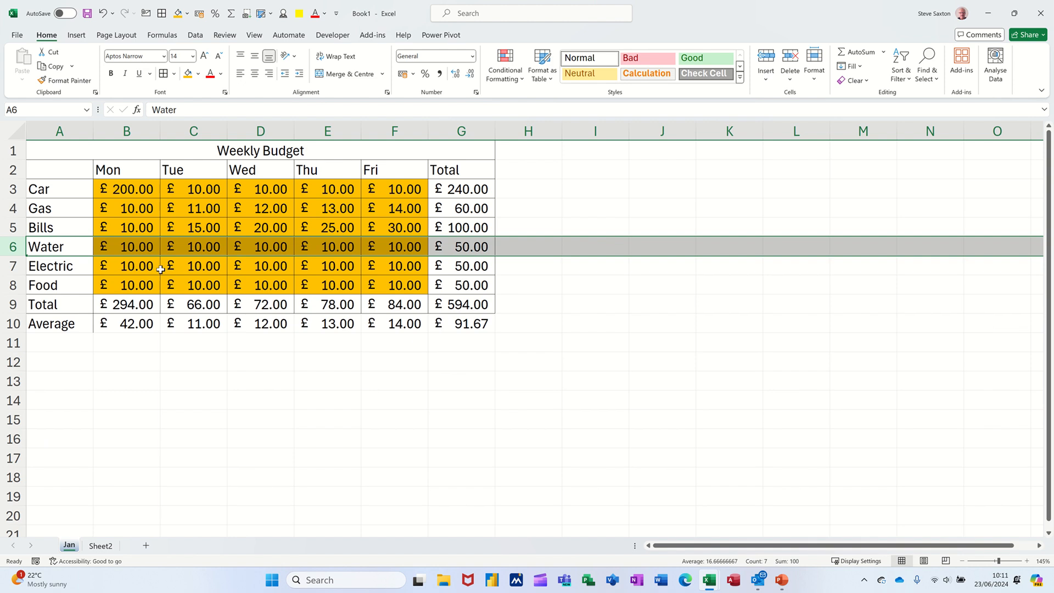
{"action": "left_click", "coordinate": [127, 265]}
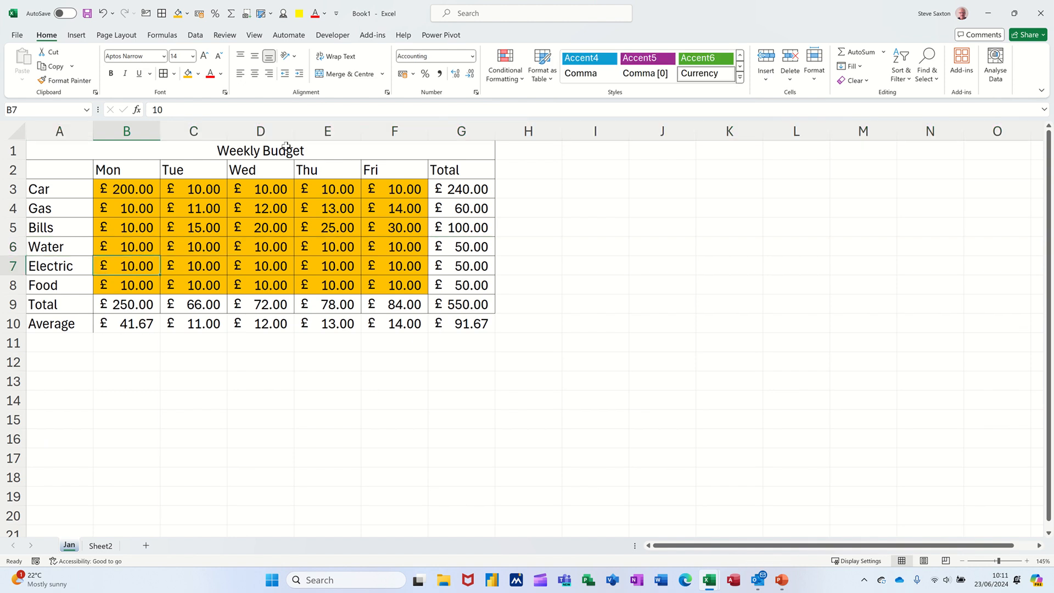
{"action": "left_click", "coordinate": [394, 131]}
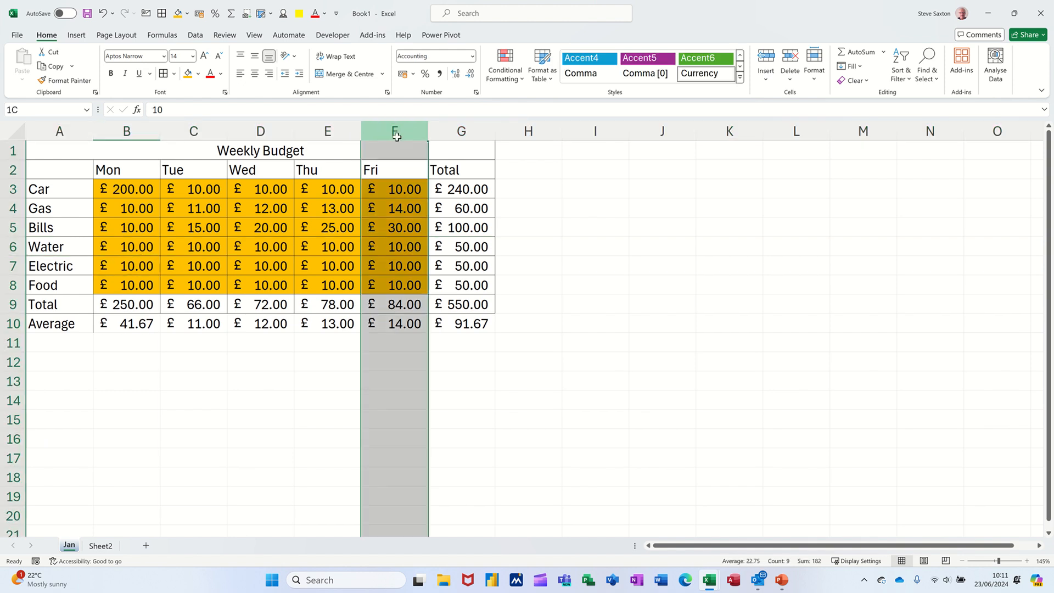
{"action": "right_click", "coordinate": [399, 140]}
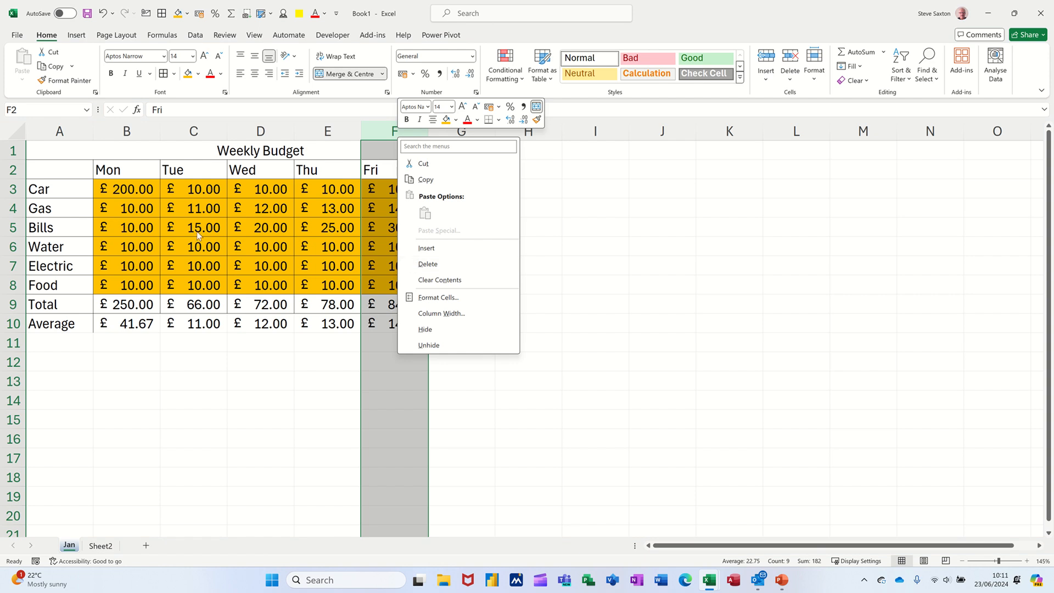
{"action": "left_click", "coordinate": [134, 241]}
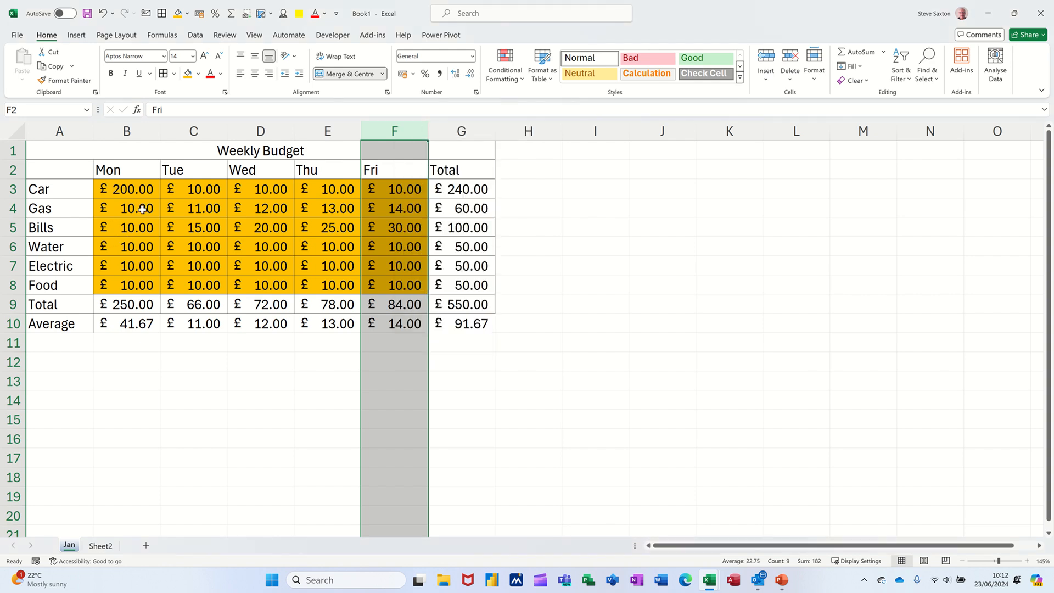
{"action": "left_click", "coordinate": [239, 242]}
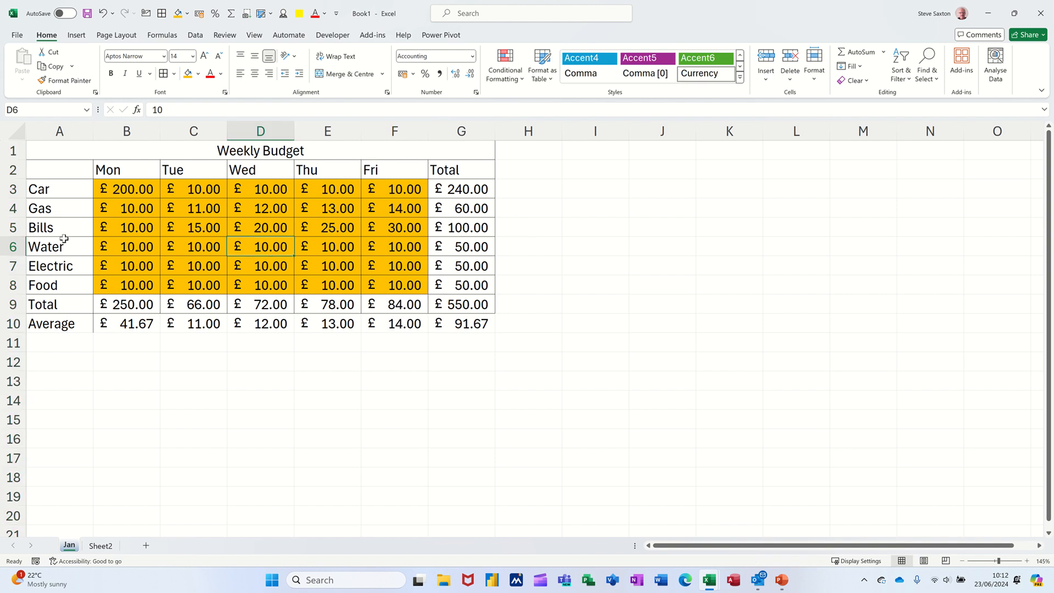
Move the whole Bills row below Water and on below Electric, inserting it between the existing rows without overwriting them.
{"action": "left_click", "coordinate": [15, 228]}
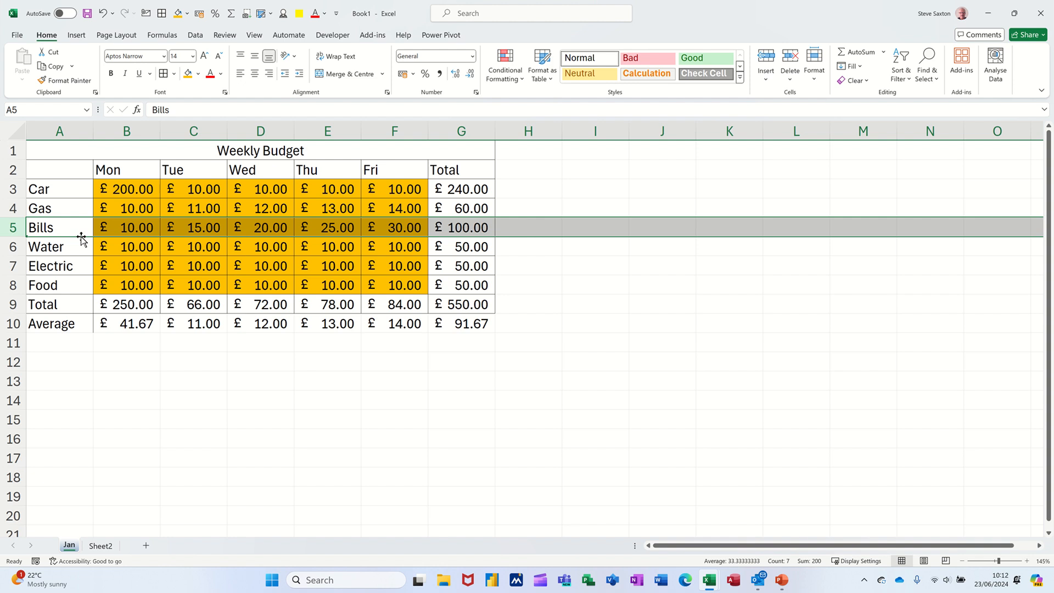
{"action": "left_click_drag", "start_coordinate": [81, 237], "coordinate": [83, 263]}
{"action": "key", "text": "shift"}
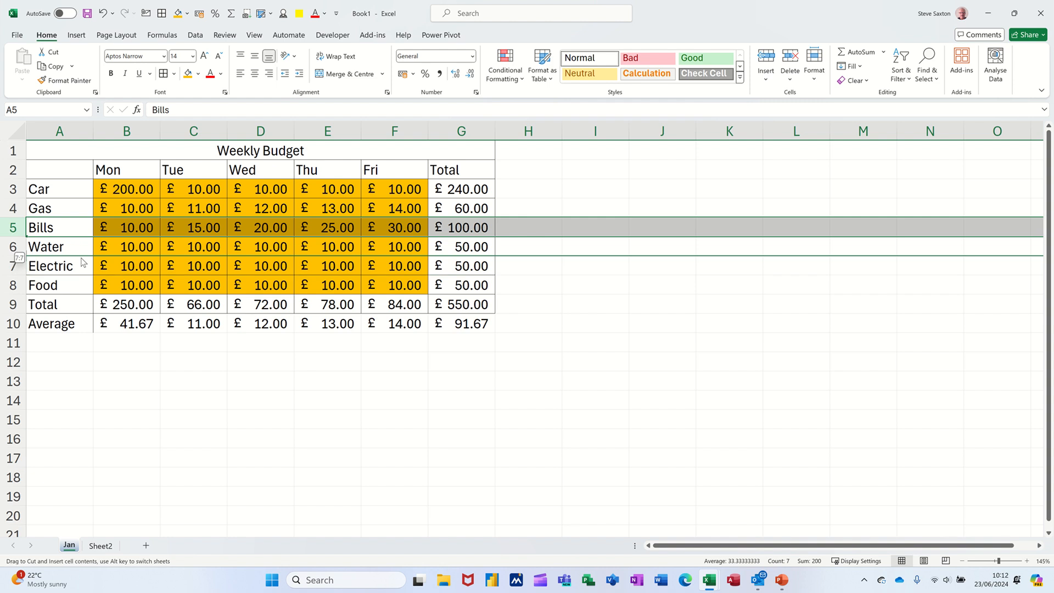
{"action": "left_click_drag", "start_coordinate": [83, 263], "coordinate": [83, 261]}
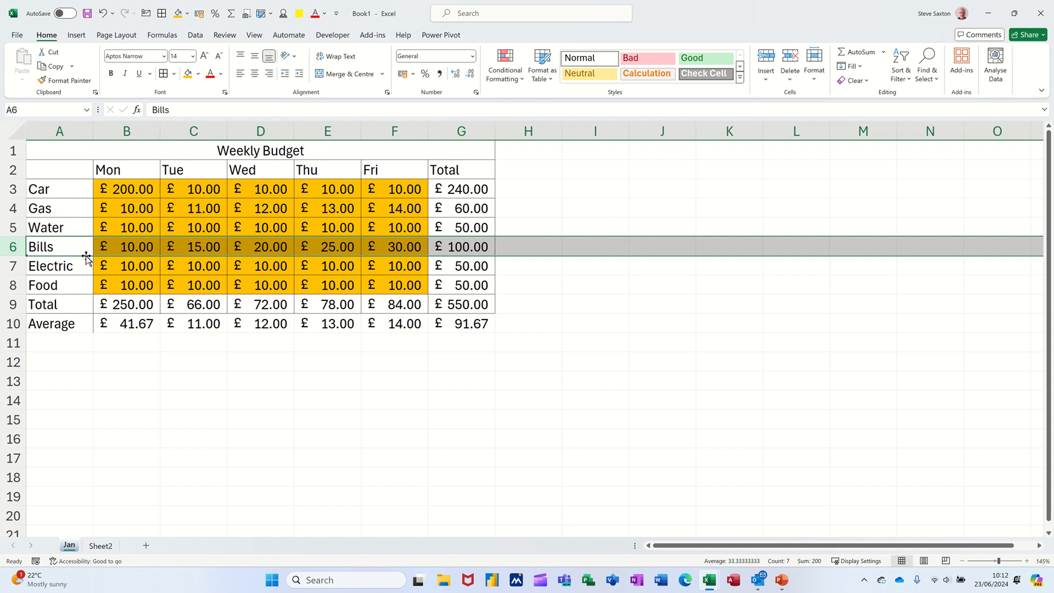
{"action": "left_click_drag", "start_coordinate": [86, 256], "coordinate": [87, 275]}
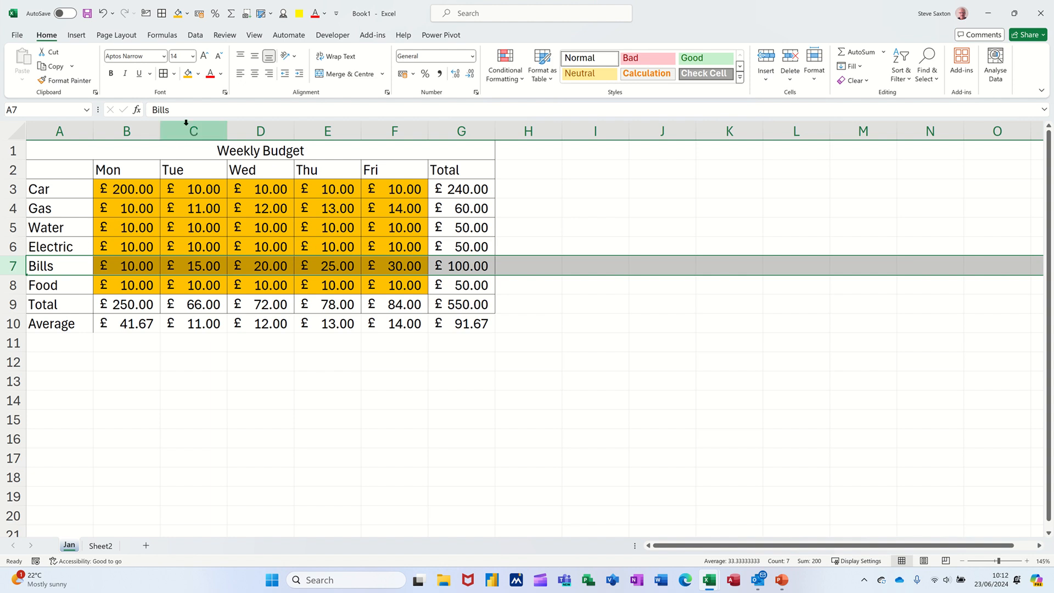
{"action": "left_click", "coordinate": [198, 243]}
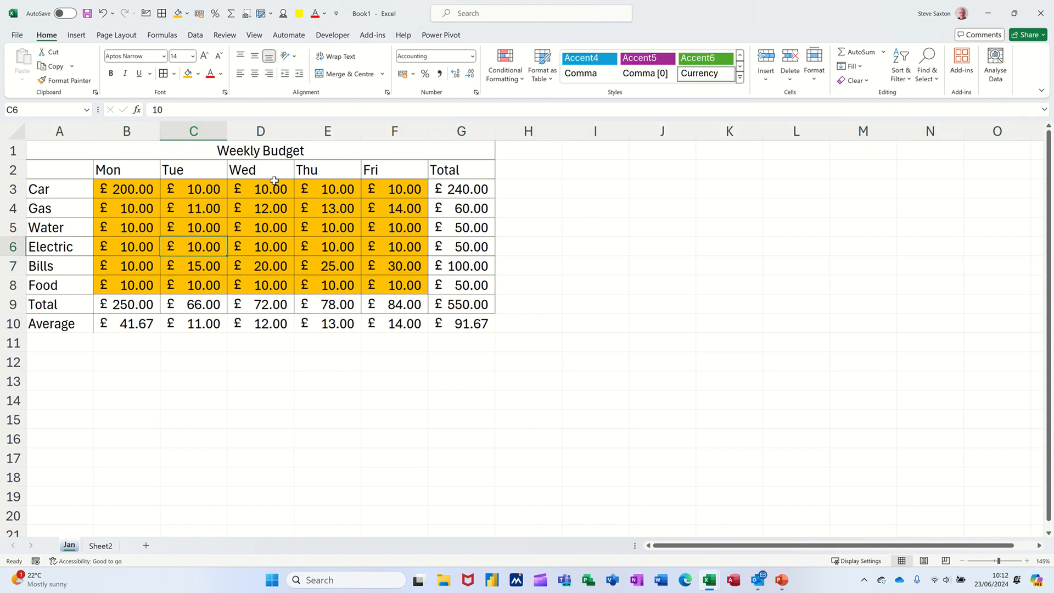
{"action": "left_click", "coordinate": [194, 131]}
{"action": "left_click", "coordinate": [205, 226]}
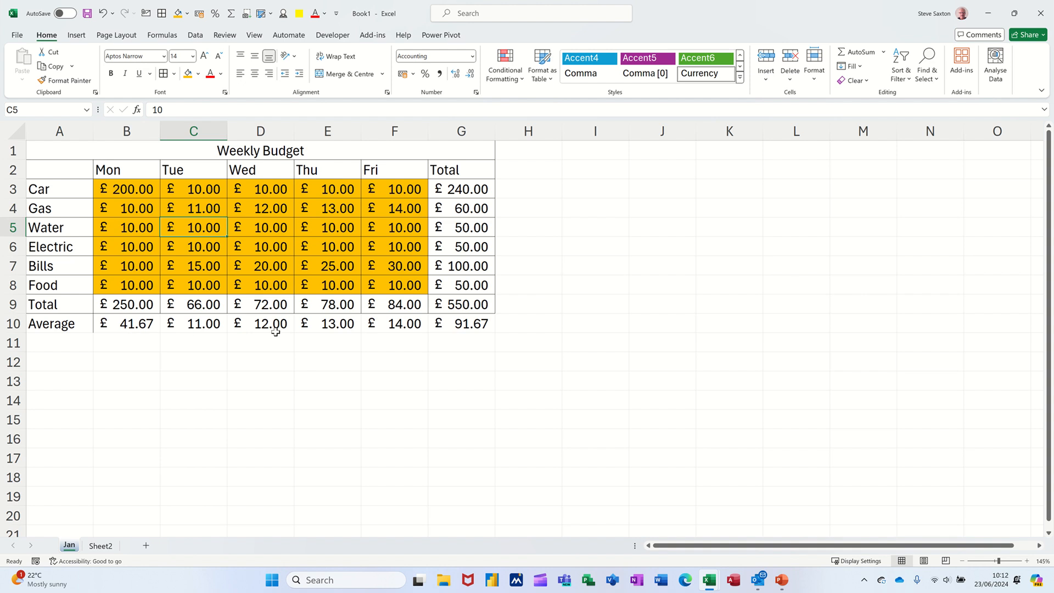
{"action": "left_click", "coordinate": [125, 323]}
{"action": "left_click", "coordinate": [136, 362]}
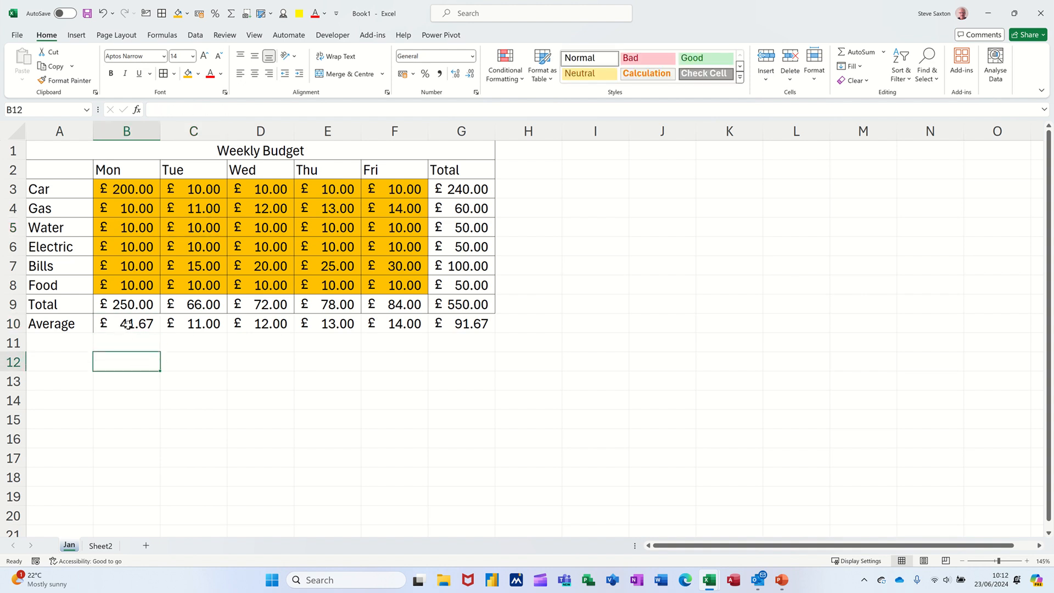
{"action": "left_click_drag", "start_coordinate": [124, 324], "coordinate": [461, 330]}
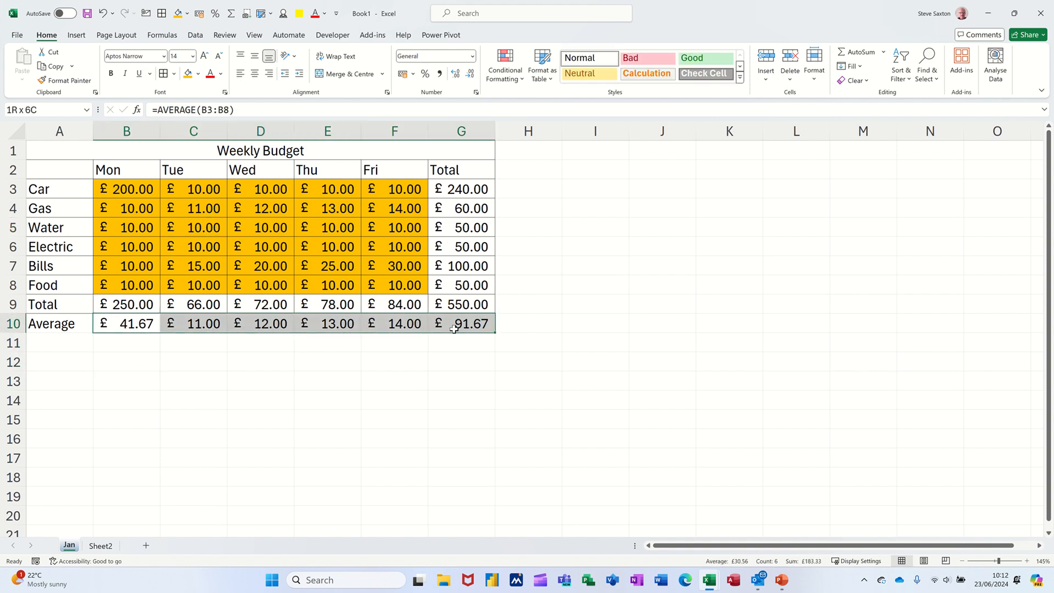
{"action": "left_click", "coordinate": [150, 353]}
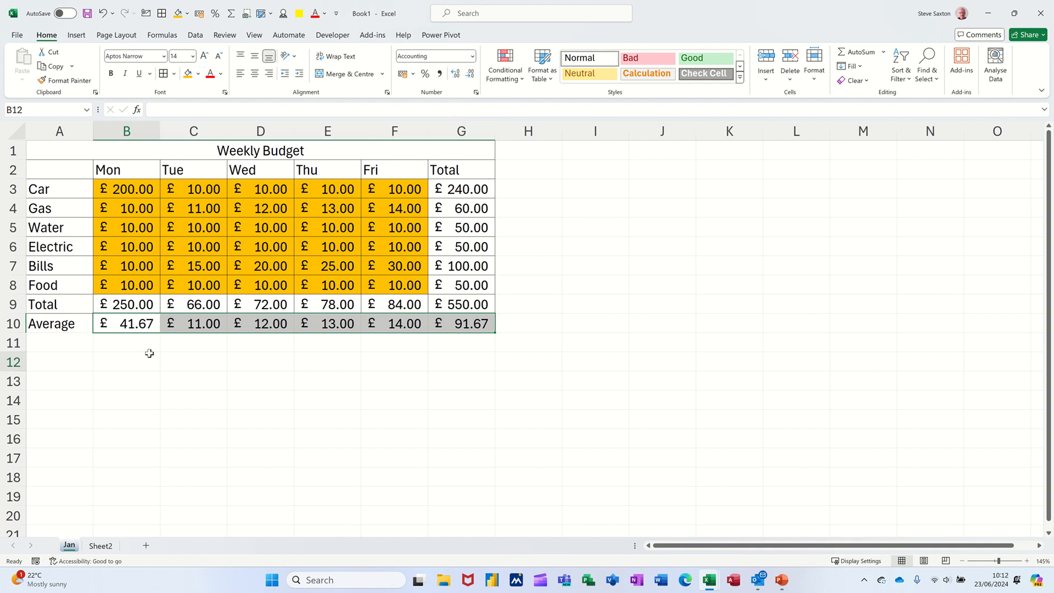
Copy the formatting of the Monday total in B9 onto the Average row, A10:G10, with Format Painter.
{"action": "left_click", "coordinate": [115, 305]}
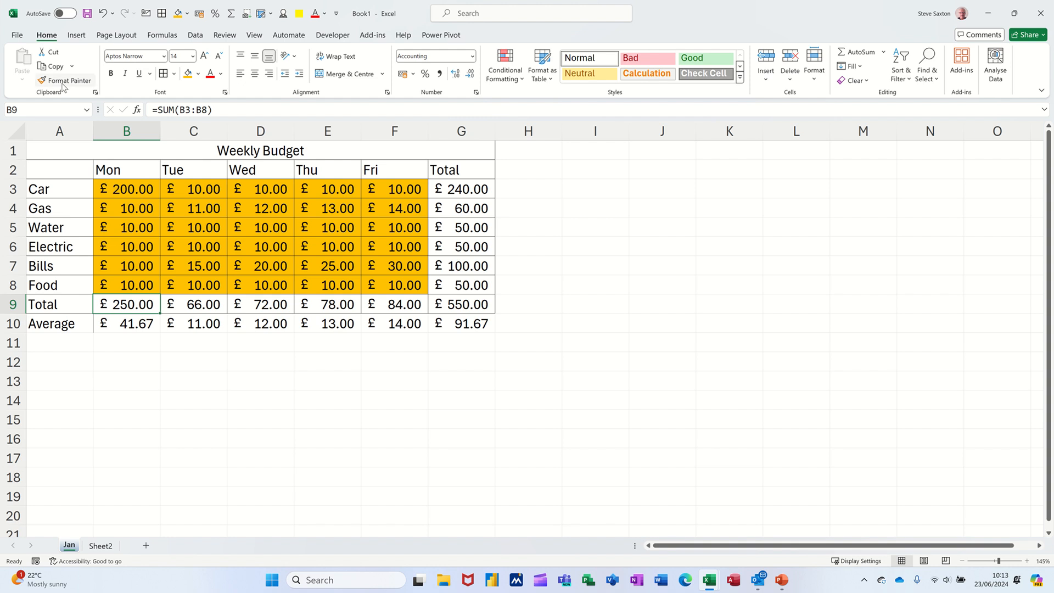
{"action": "left_click", "coordinate": [63, 81]}
{"action": "left_click_drag", "start_coordinate": [64, 322], "coordinate": [463, 330]}
{"action": "left_click", "coordinate": [141, 350]}
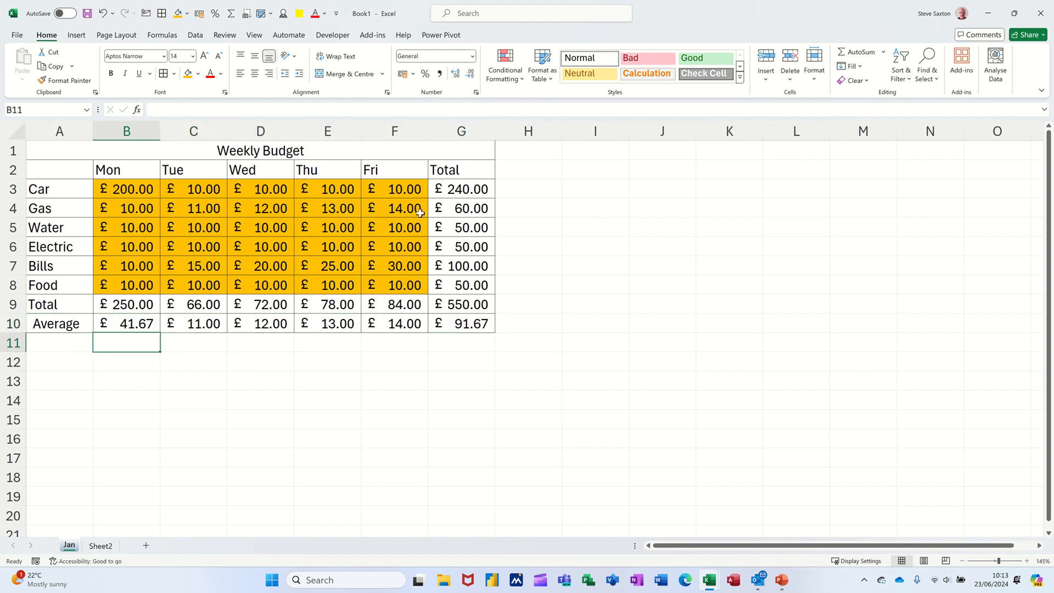
Copy the formatting of F3 onto the empty cell I3 with Format Painter and enter 12 there.
{"action": "left_click", "coordinate": [402, 187]}
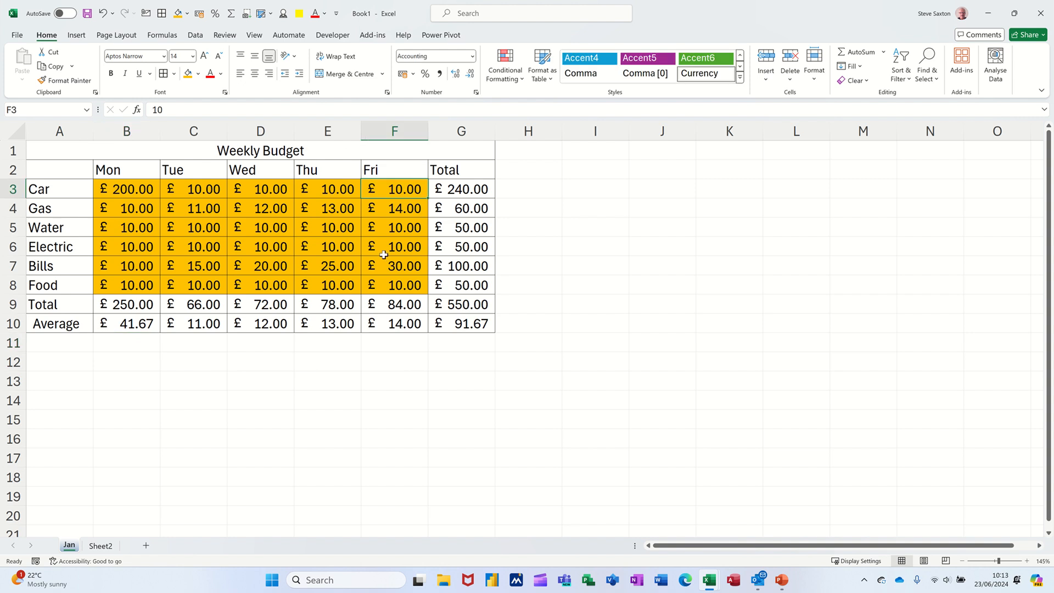
{"action": "left_click", "coordinate": [66, 83]}
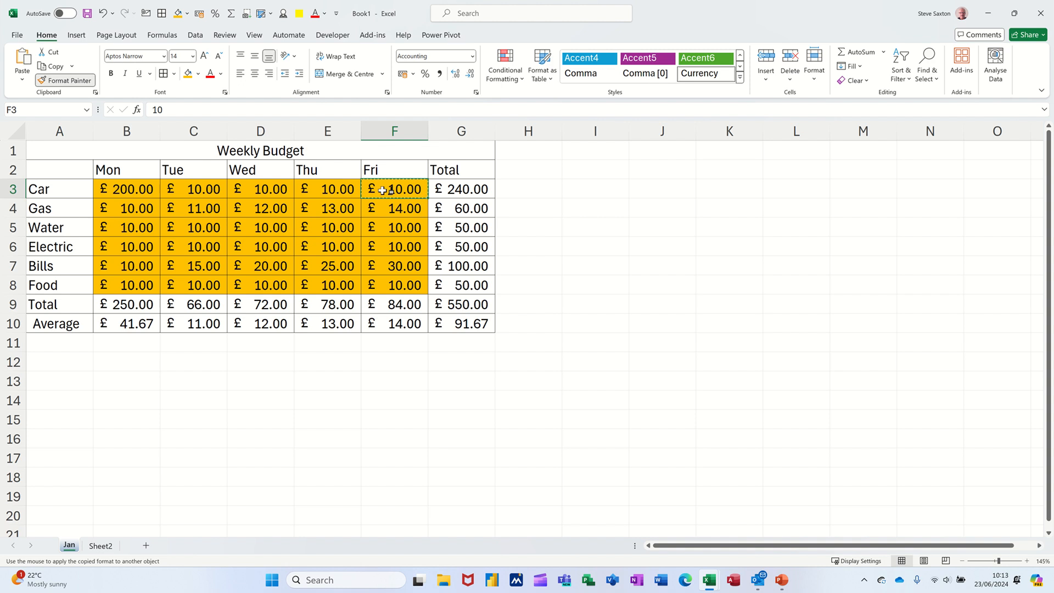
{"action": "left_click", "coordinate": [593, 188]}
{"action": "type", "text": "12"}
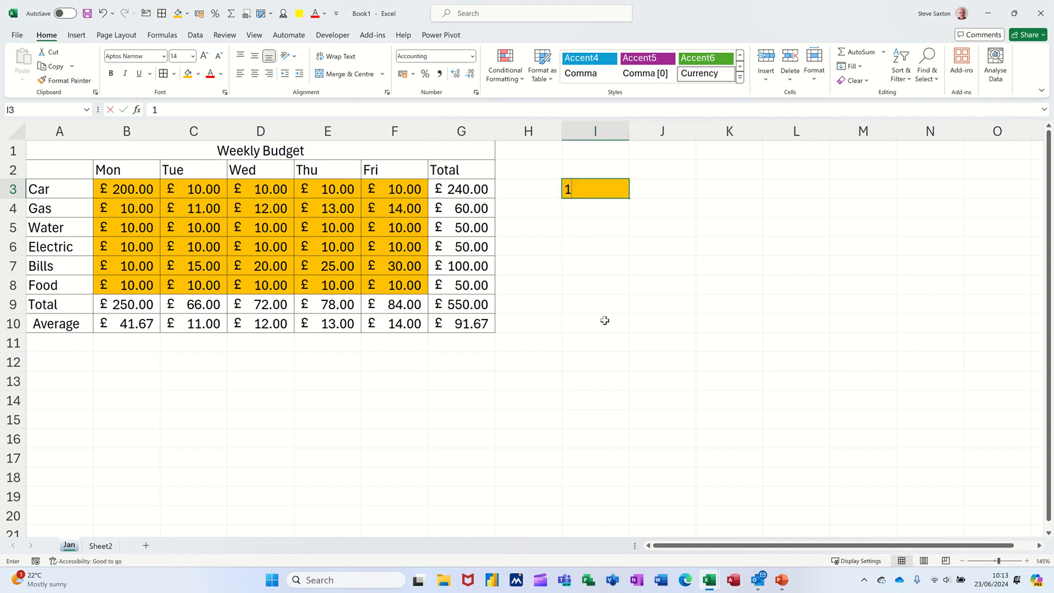
{"action": "key", "text": "Return"}
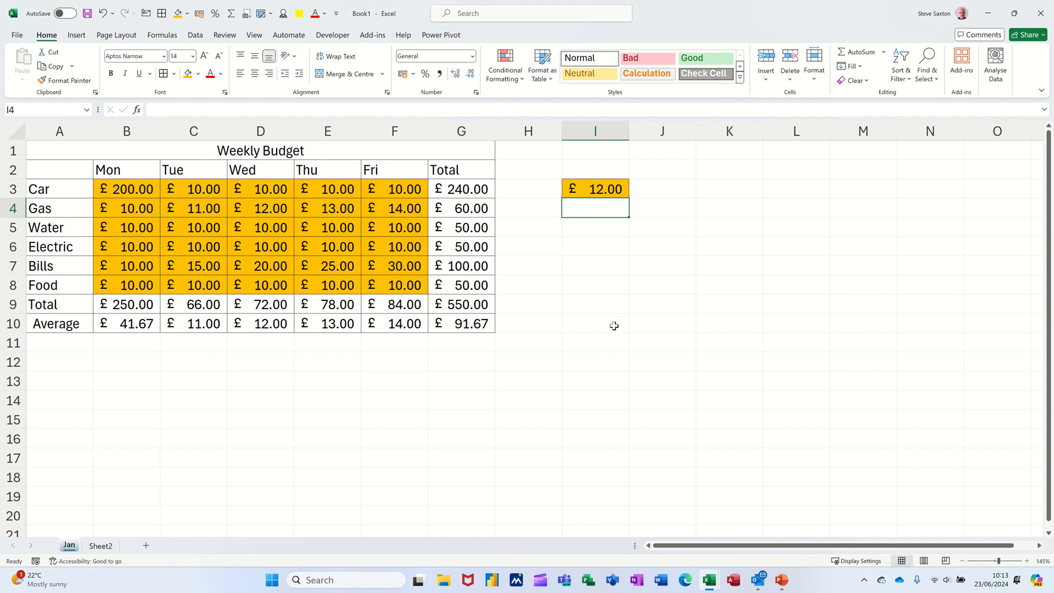
Apply the formatting of I3 repeatedly to I6, J5, J3 and K3 with a locked Format Painter, and switch it off.
{"action": "left_click", "coordinate": [591, 190]}
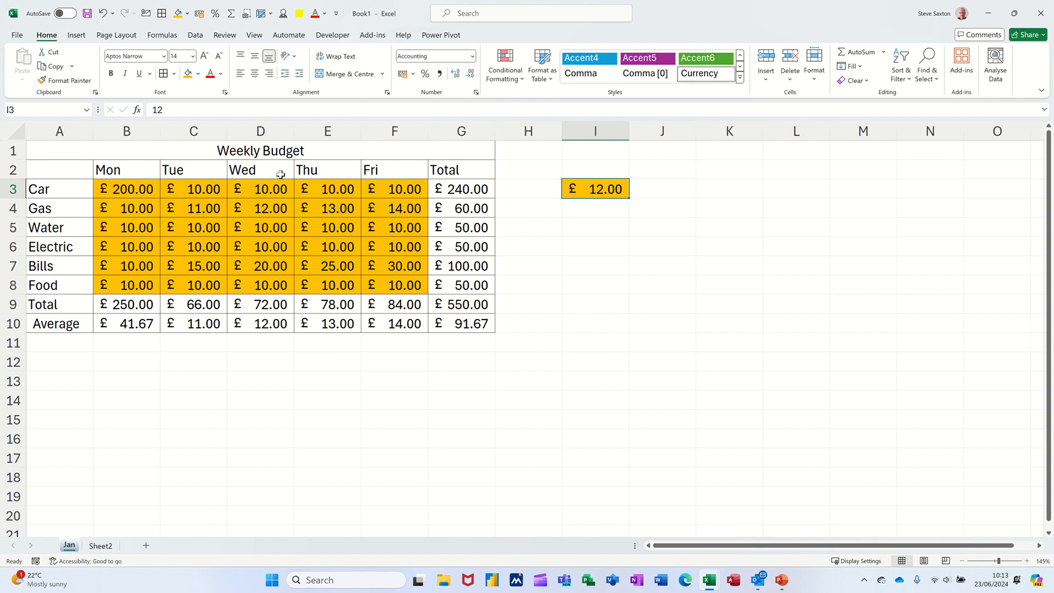
{"action": "left_click", "coordinate": [63, 81]}
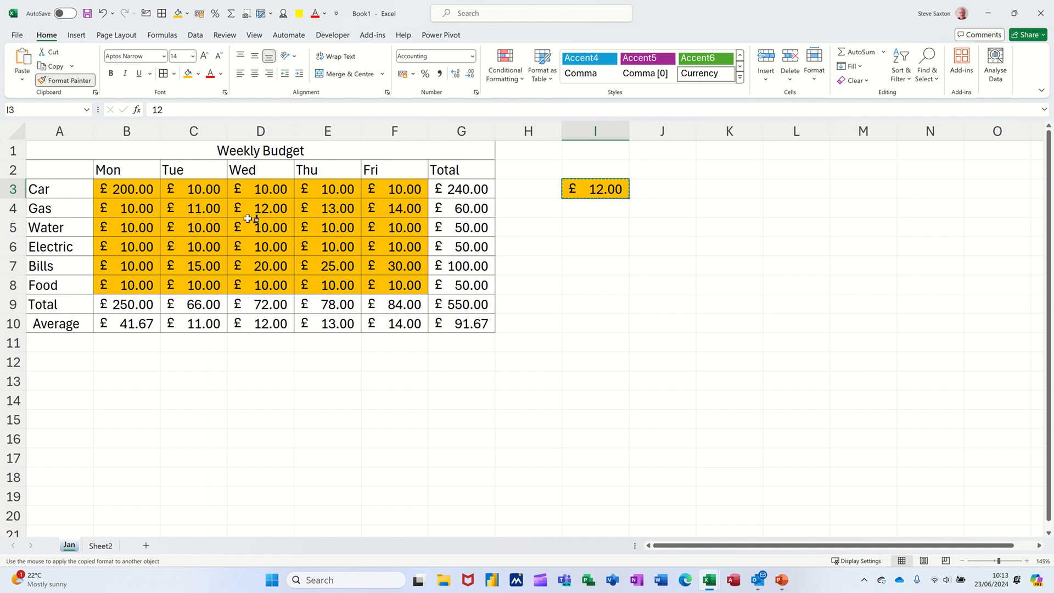
{"action": "left_click", "coordinate": [590, 246]}
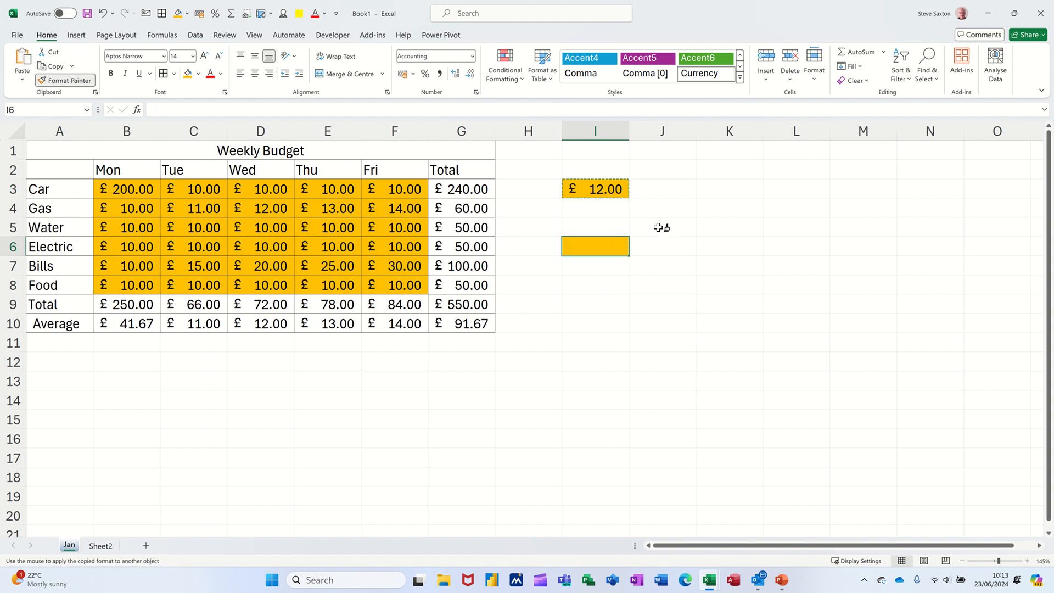
{"action": "left_click", "coordinate": [665, 227]}
{"action": "left_click", "coordinate": [668, 189]}
{"action": "left_click", "coordinate": [725, 188]}
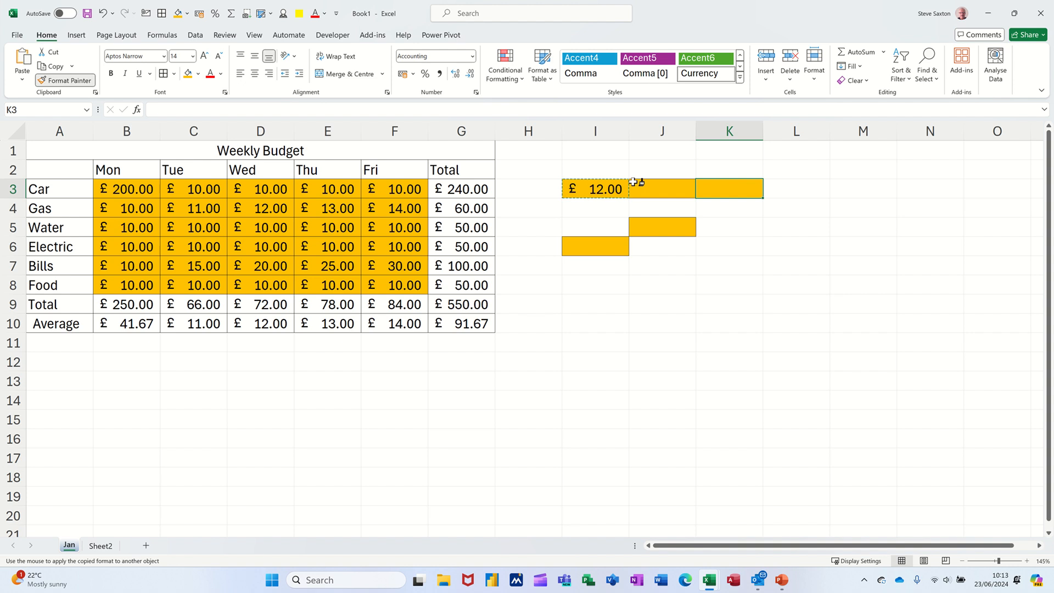
{"action": "left_click", "coordinate": [53, 81]}
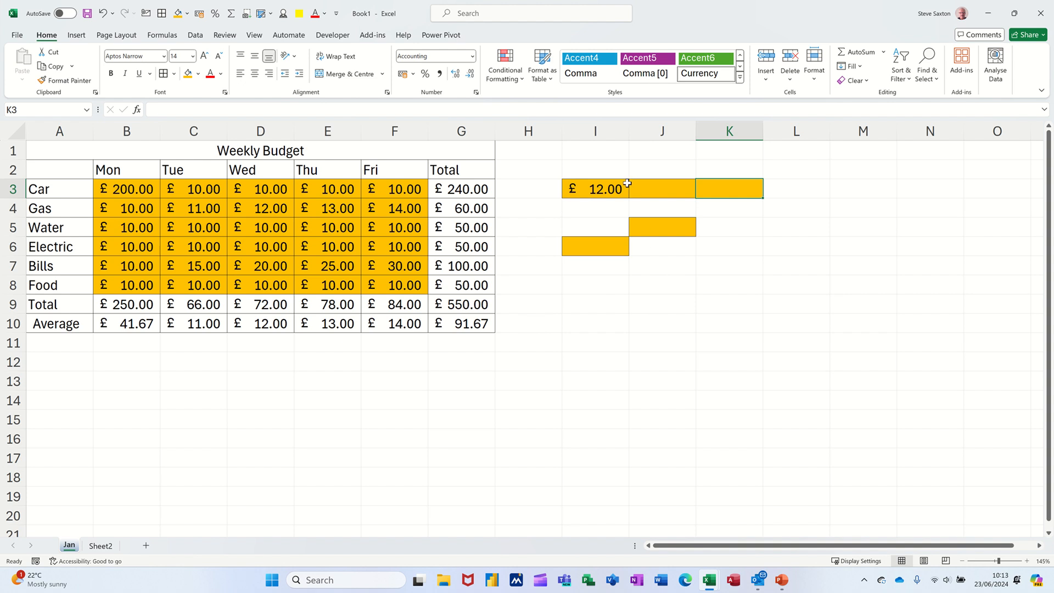
Delete the whole columns I to K that hold the leftover Format Painter samples beside the budget table.
{"action": "left_click_drag", "start_coordinate": [593, 133], "coordinate": [730, 149]}
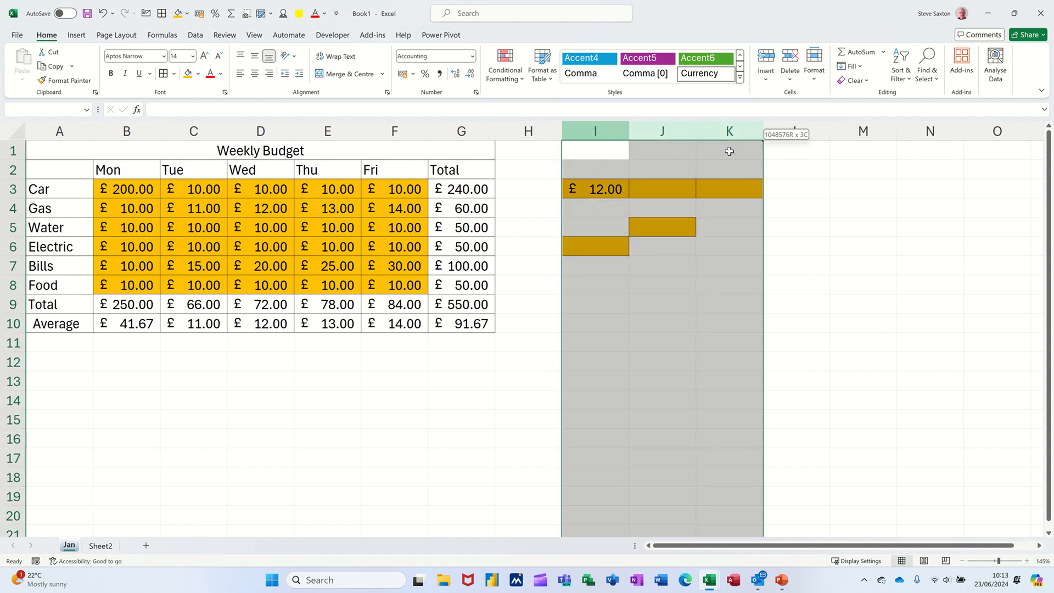
{"action": "right_click", "coordinate": [604, 136]}
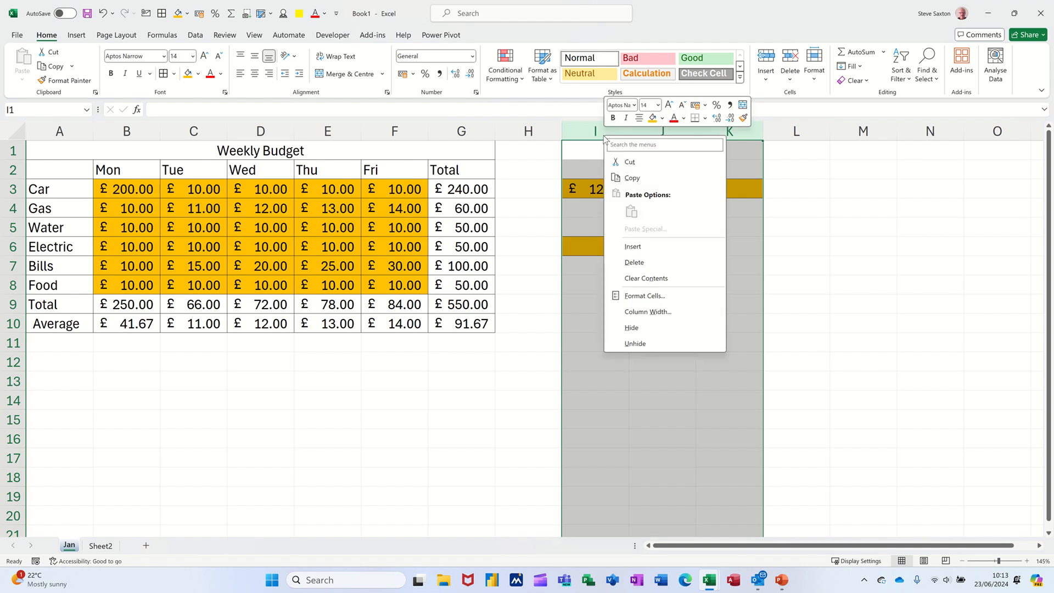
{"action": "left_click", "coordinate": [634, 263]}
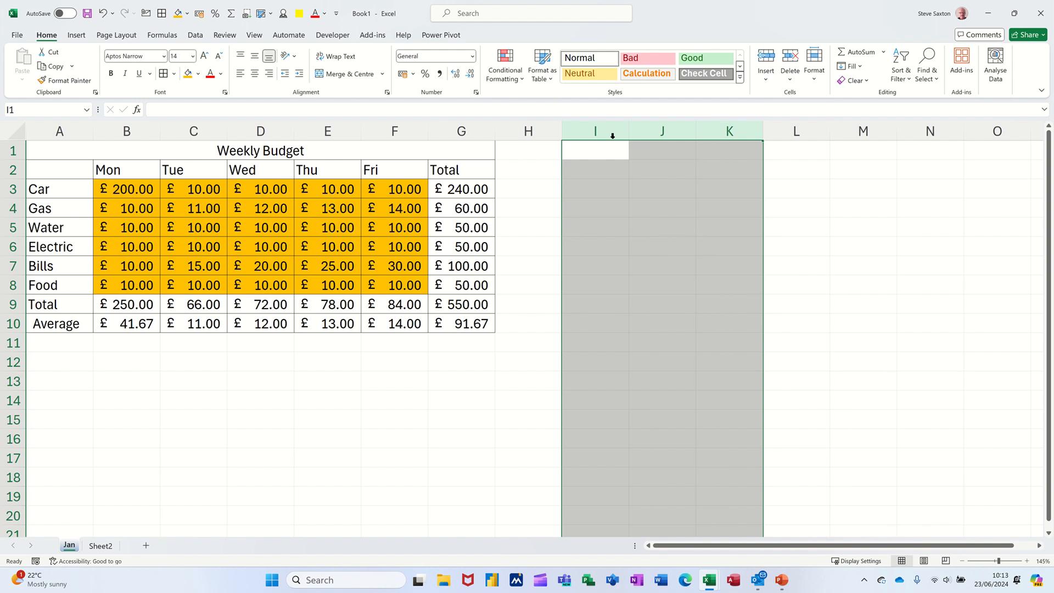
{"action": "left_click", "coordinate": [613, 208]}
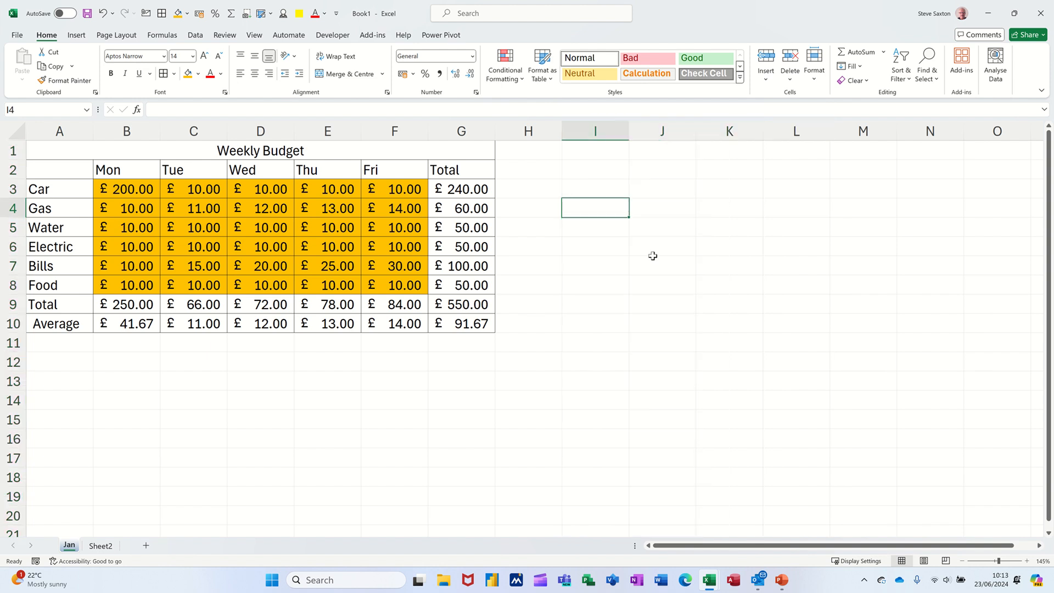
{"action": "left_click", "coordinate": [139, 322]}
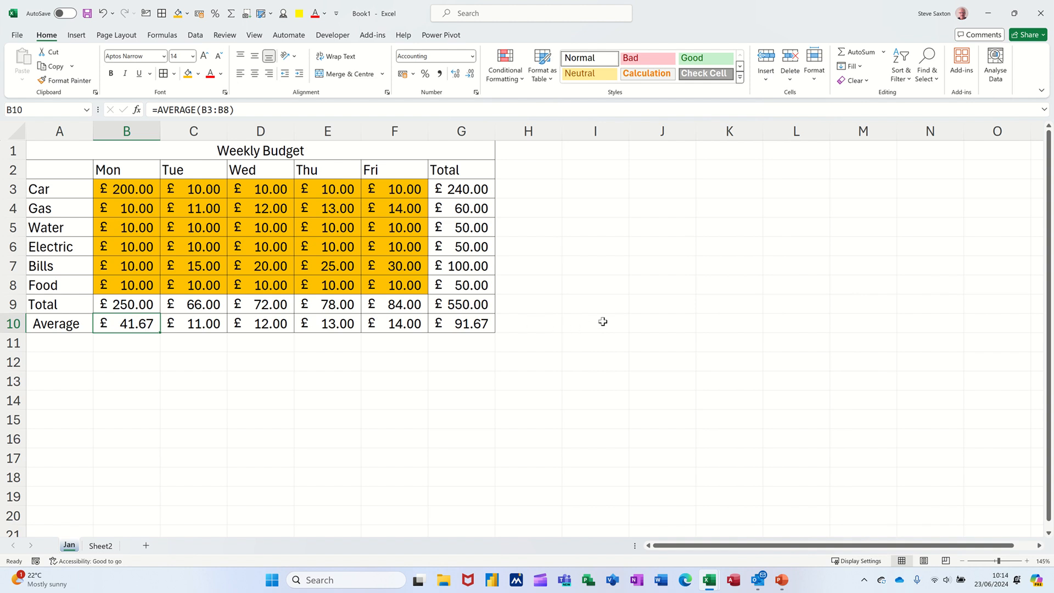
Insert the current date, 23/06/2024, in H1 and the current time, 10:14, in J1 as fixed values.
{"action": "left_click", "coordinate": [538, 155]}
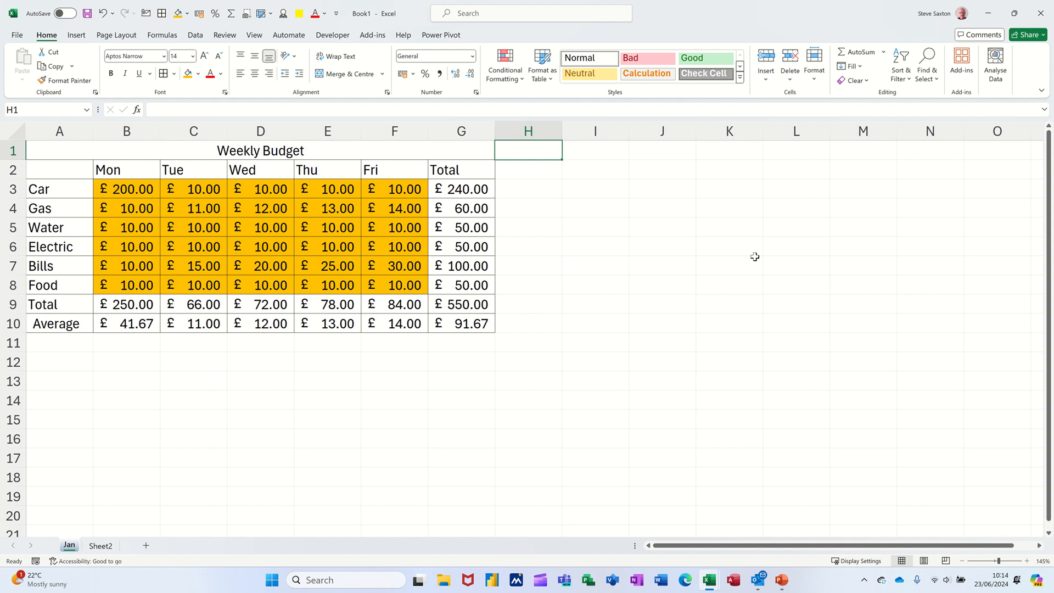
{"action": "key", "text": "ctrl+semicolon"}
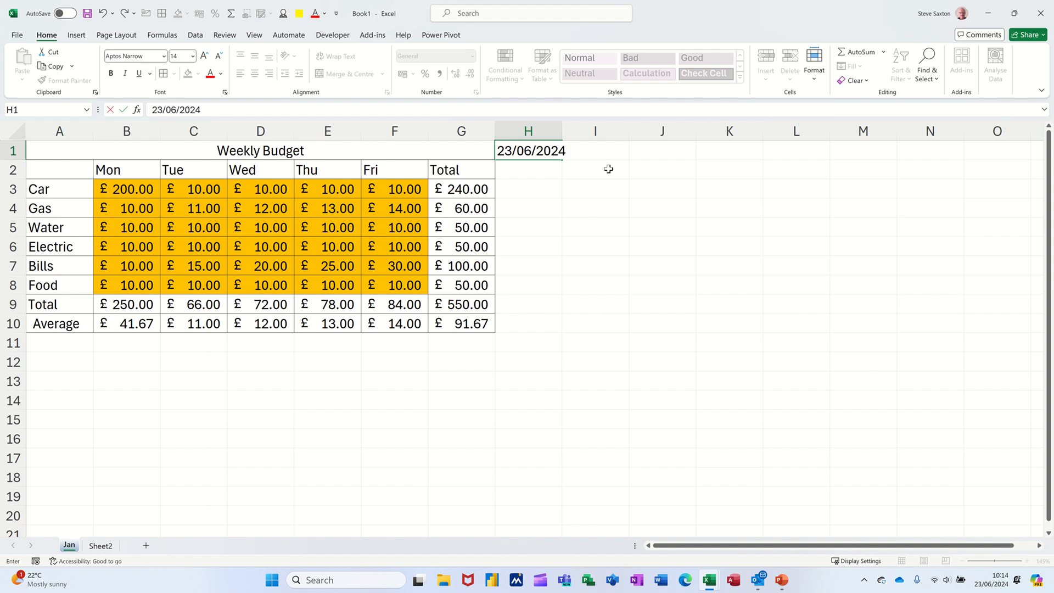
{"action": "left_click", "coordinate": [536, 188]}
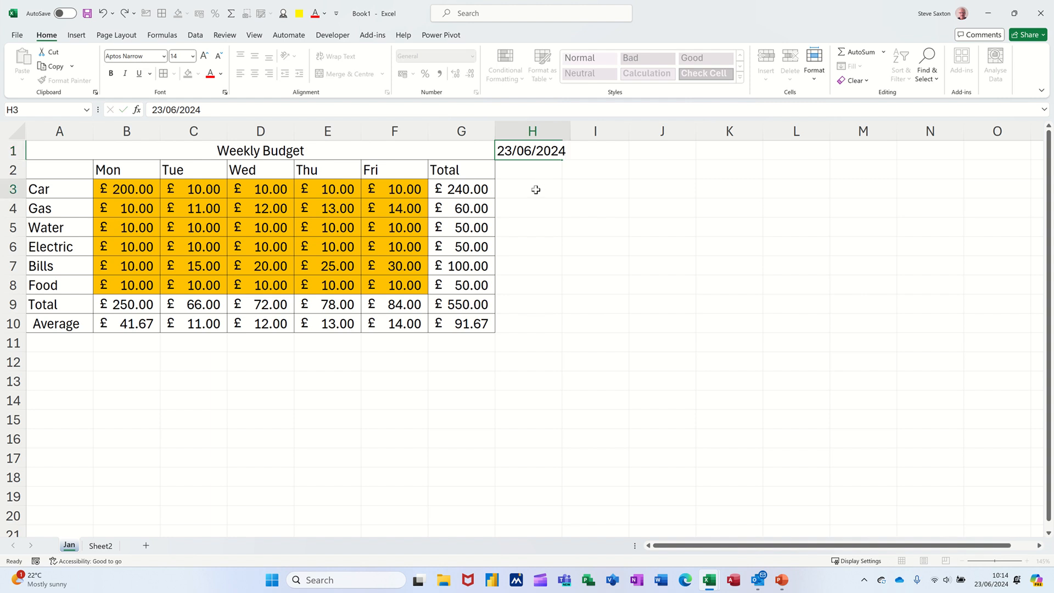
{"action": "left_click", "coordinate": [534, 155]}
{"action": "left_click", "coordinate": [671, 151]}
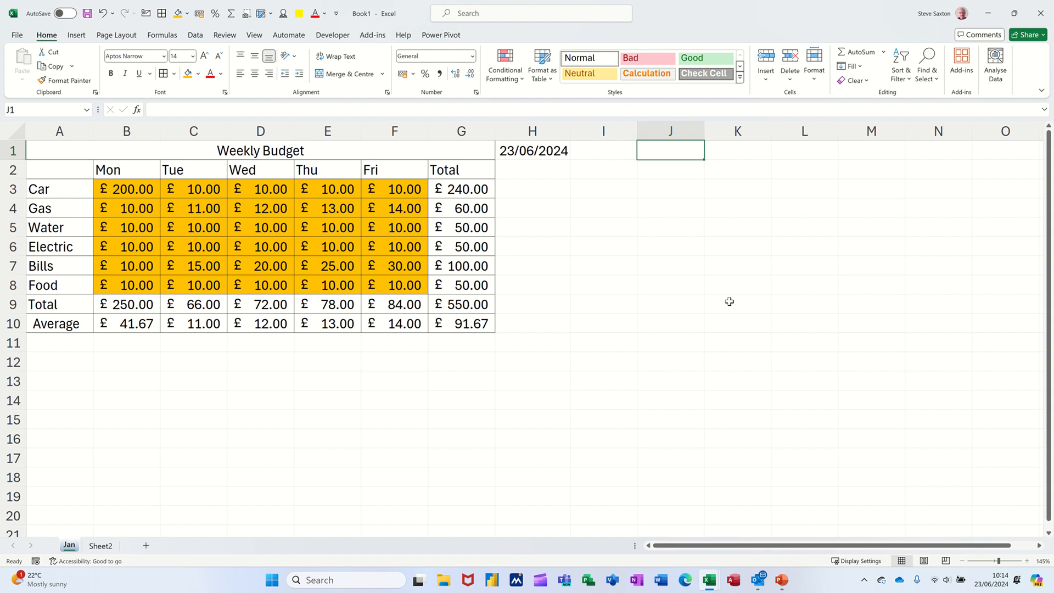
{"action": "key", "text": "ctrl+shift+semicolon"}
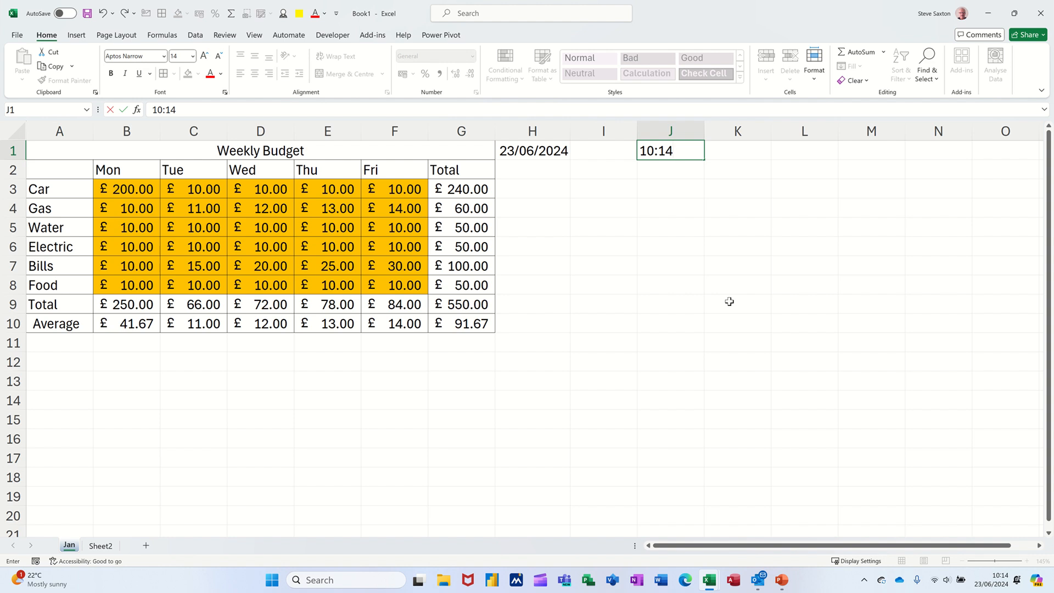
Fill the date in H1 down to H10 as a daily series and give the range an orange fill.
{"action": "left_click", "coordinate": [545, 151]}
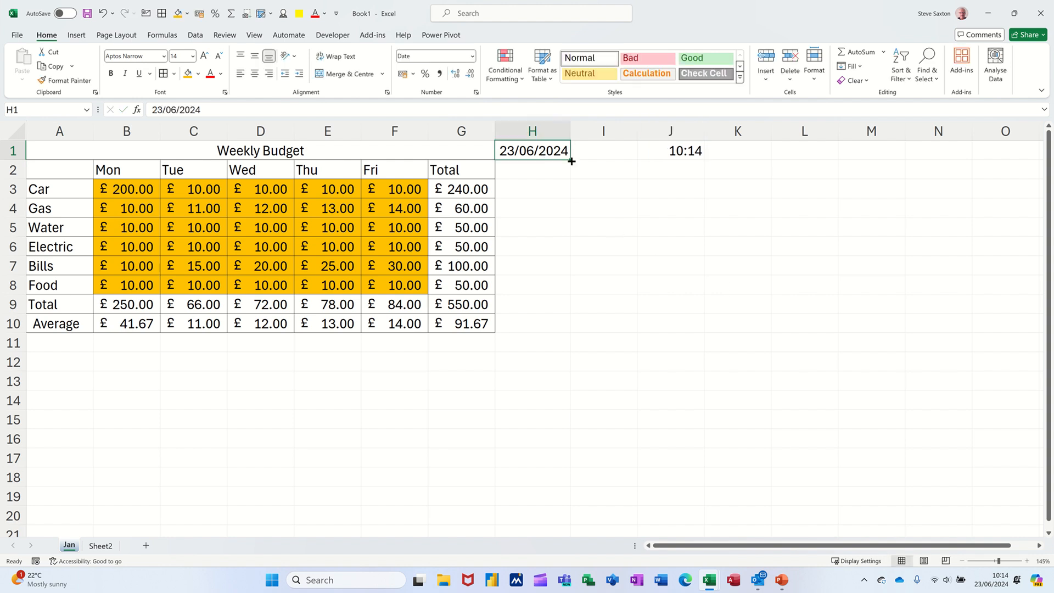
{"action": "left_click_drag", "start_coordinate": [572, 161], "coordinate": [563, 332]}
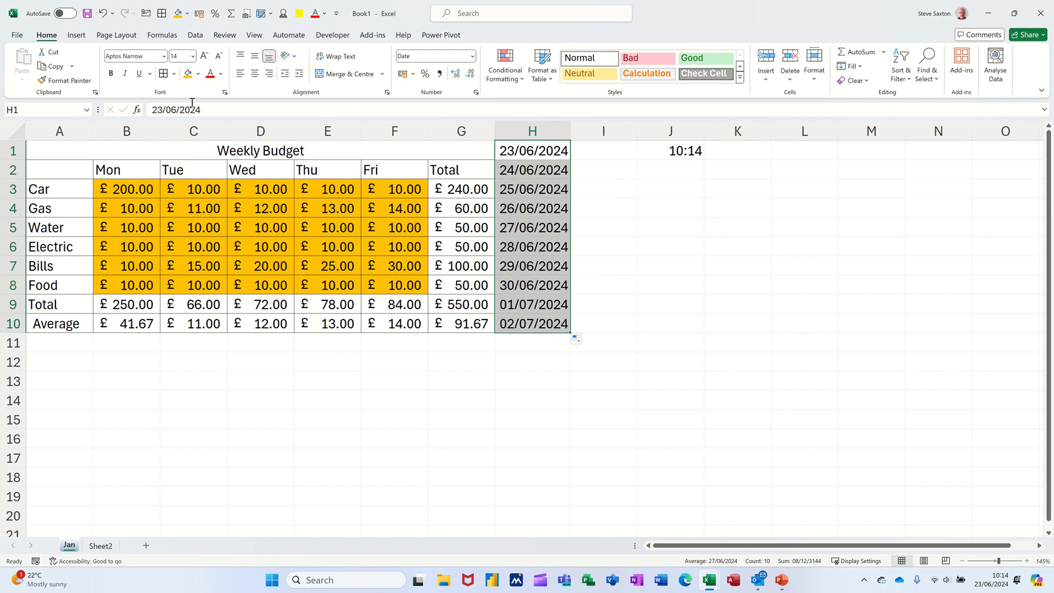
{"action": "left_click", "coordinate": [187, 75]}
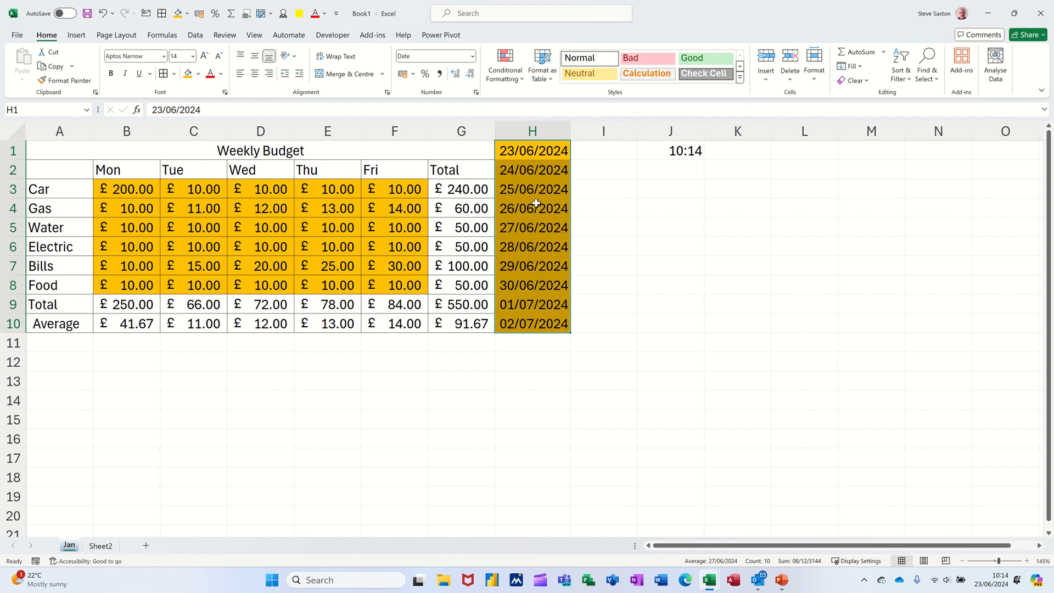
Change the date in H2 to 30/06/2024, one week after the date in H1.
{"action": "left_click", "coordinate": [516, 175]}
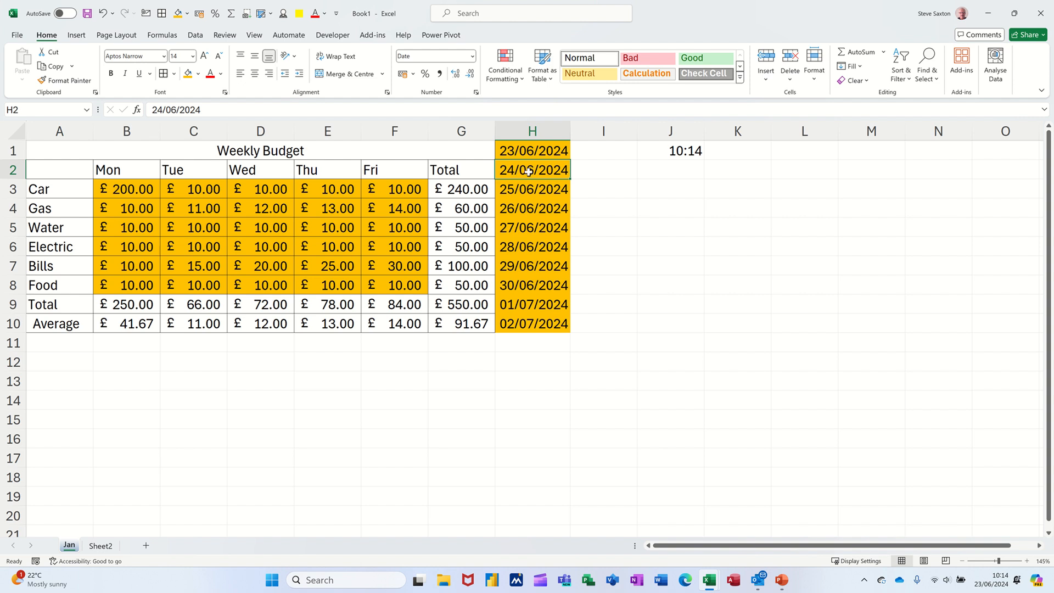
{"action": "left_click", "coordinate": [161, 109]}
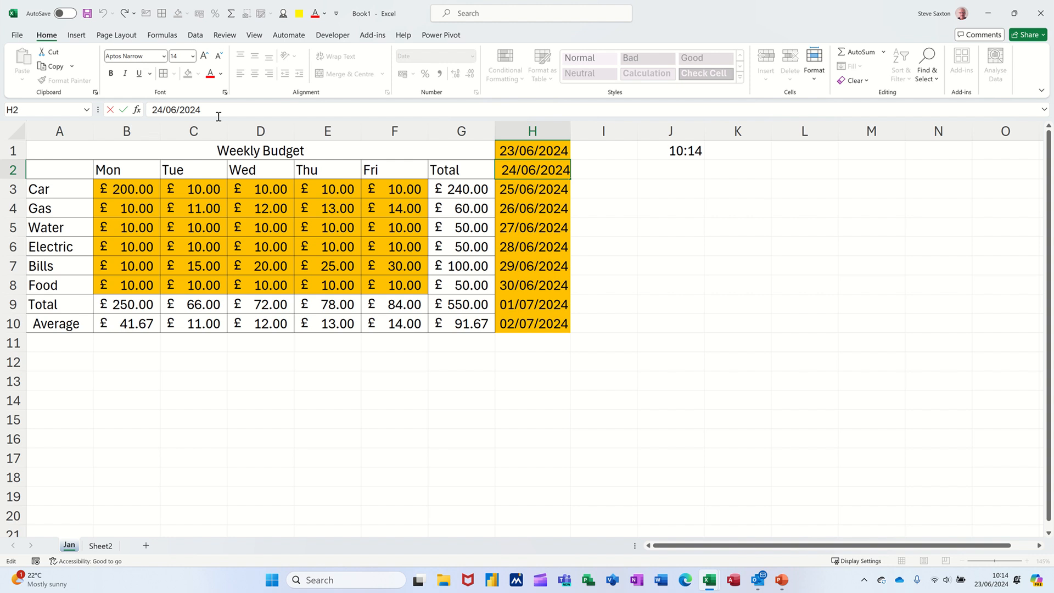
{"action": "key", "text": "BackSpace"}
{"action": "key", "text": "BackSpace"}
{"action": "type", "text": "30"}
{"action": "left_click", "coordinate": [123, 109]}
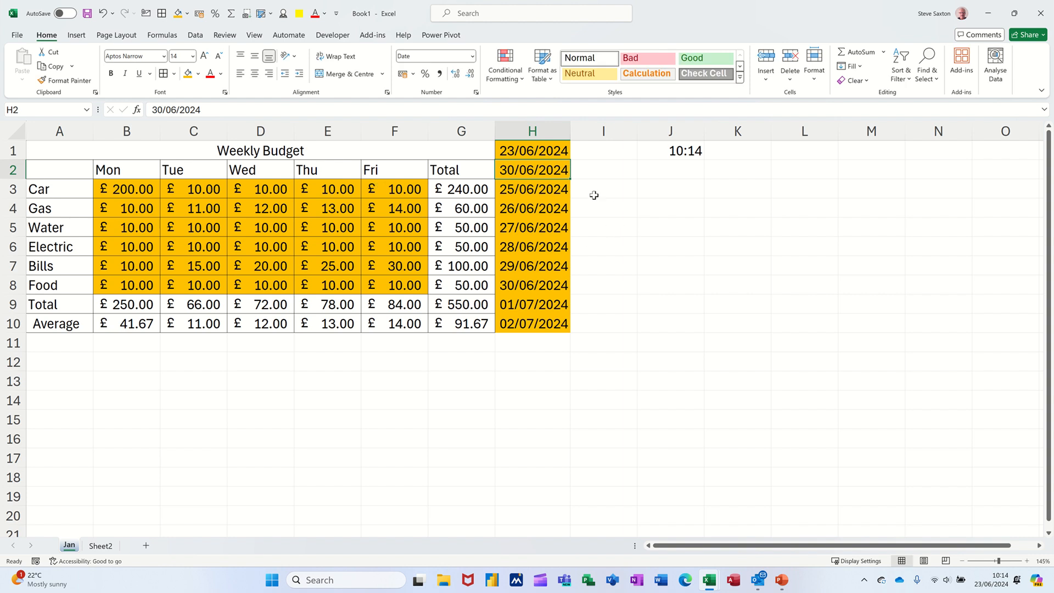
Fill the weekly date series from H1:H2 down to H10, up to 25/08/2024.
{"action": "left_click", "coordinate": [535, 150]}
{"action": "left_click_drag", "start_coordinate": [534, 150], "coordinate": [562, 339]}
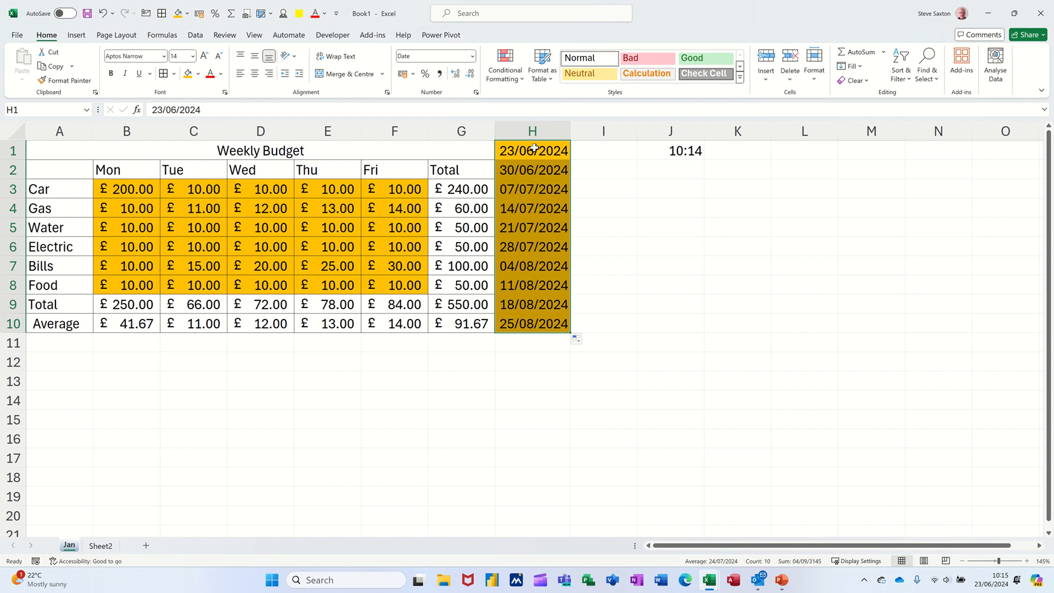
{"action": "left_click", "coordinate": [672, 268]}
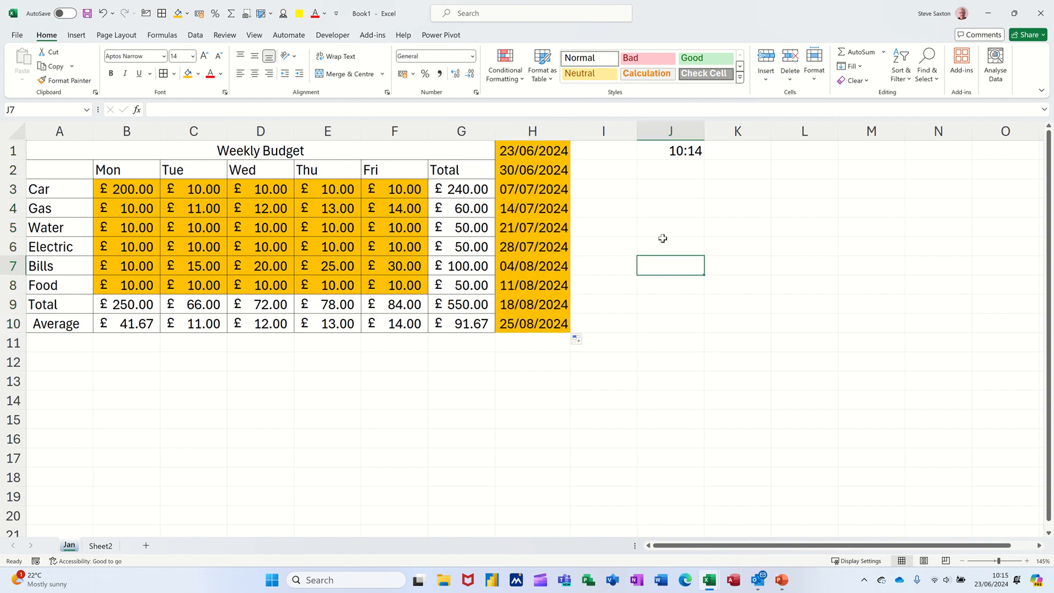
Clear only the contents of H1:H10, removing all the dates from the cells.
{"action": "left_click", "coordinate": [534, 151]}
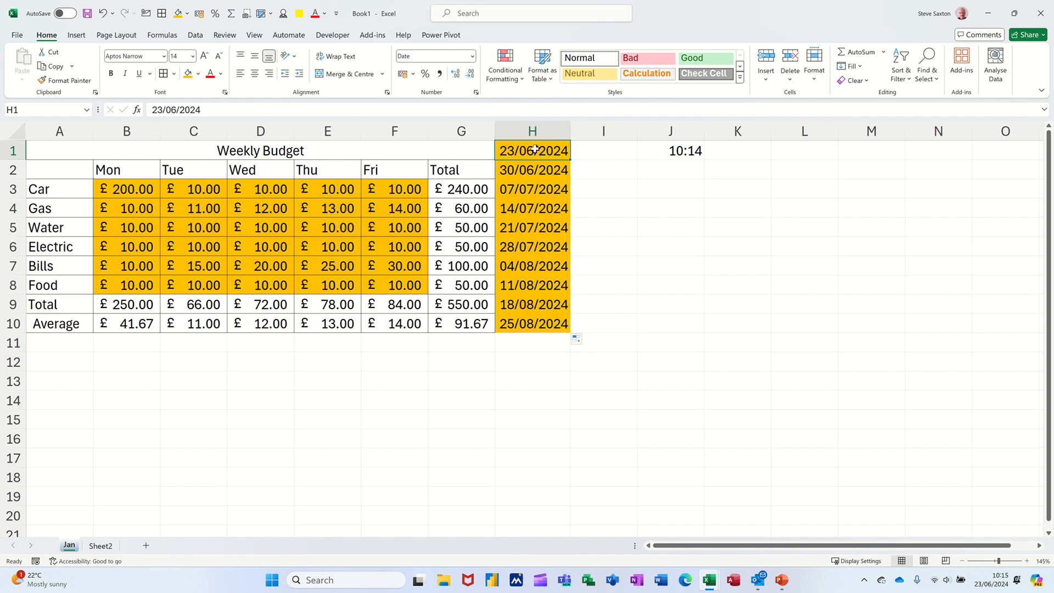
{"action": "left_click_drag", "start_coordinate": [537, 152], "coordinate": [544, 320]}
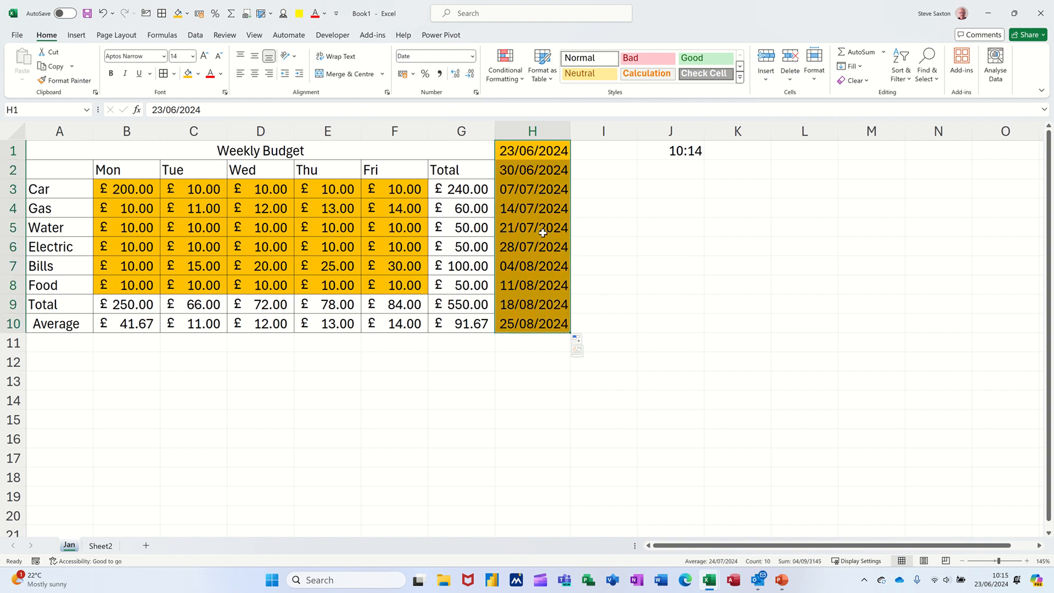
{"action": "key", "text": "BackSpace"}
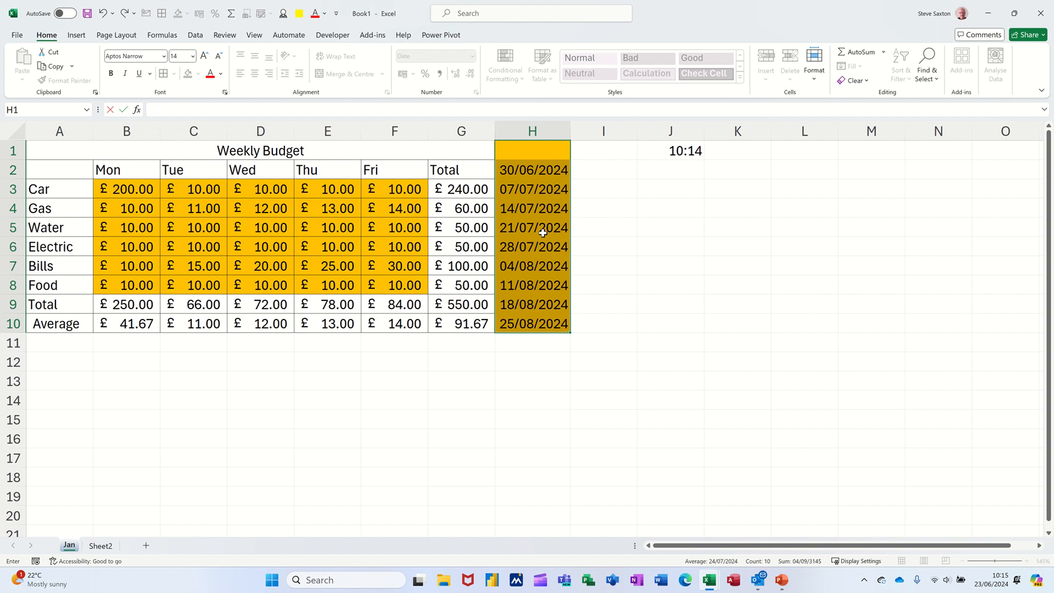
{"action": "left_click", "coordinate": [605, 193]}
{"action": "left_click_drag", "start_coordinate": [537, 170], "coordinate": [546, 323]}
{"action": "key", "text": "Delete"}
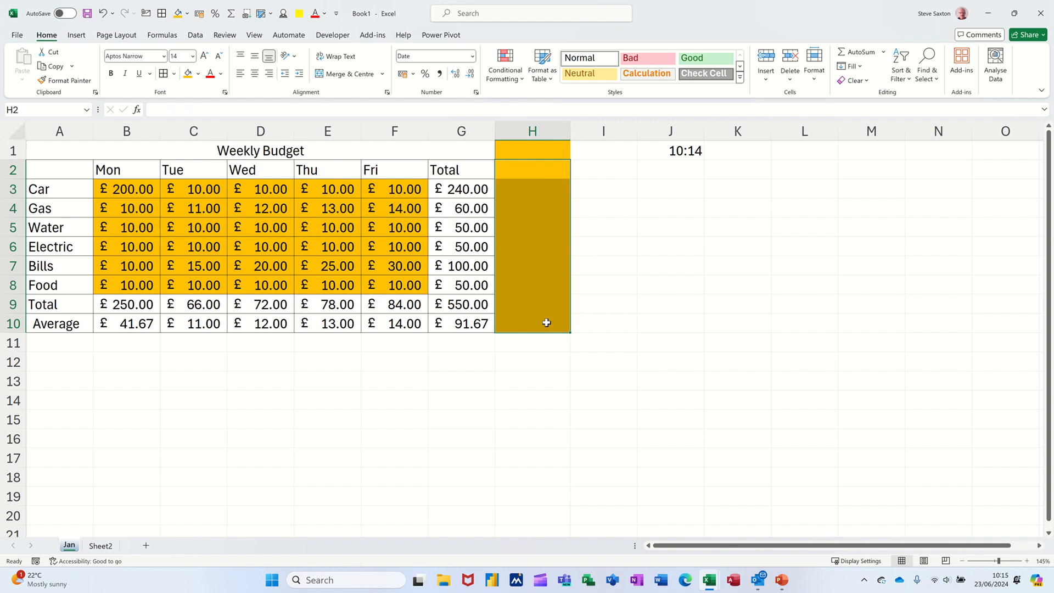
Review the number formats available for the empty cell H1 and the date types in Format Cells, and cancel without changes.
{"action": "left_click", "coordinate": [537, 153]}
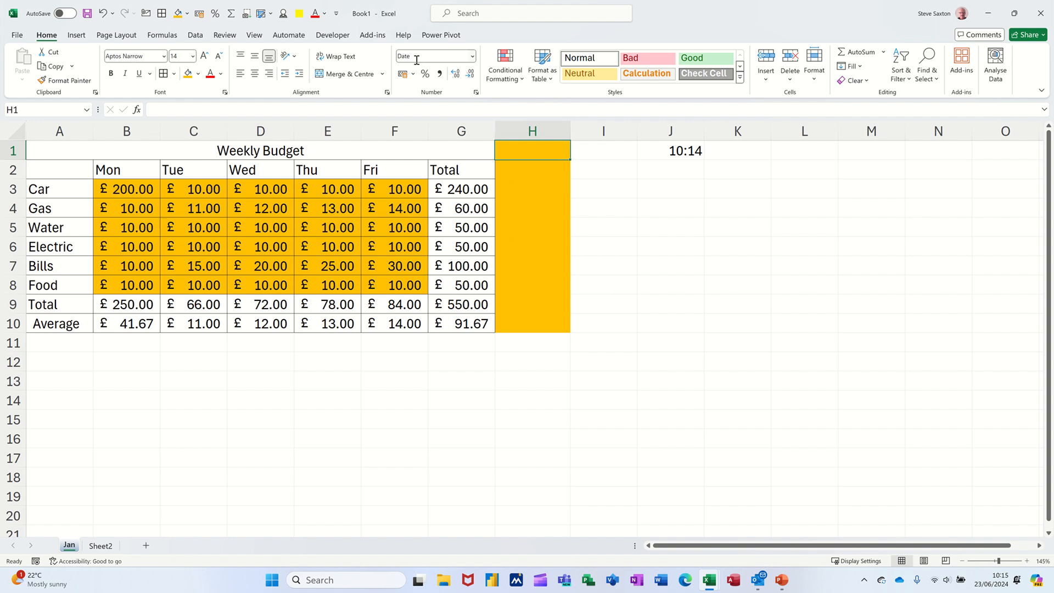
{"action": "left_click", "coordinate": [472, 56]}
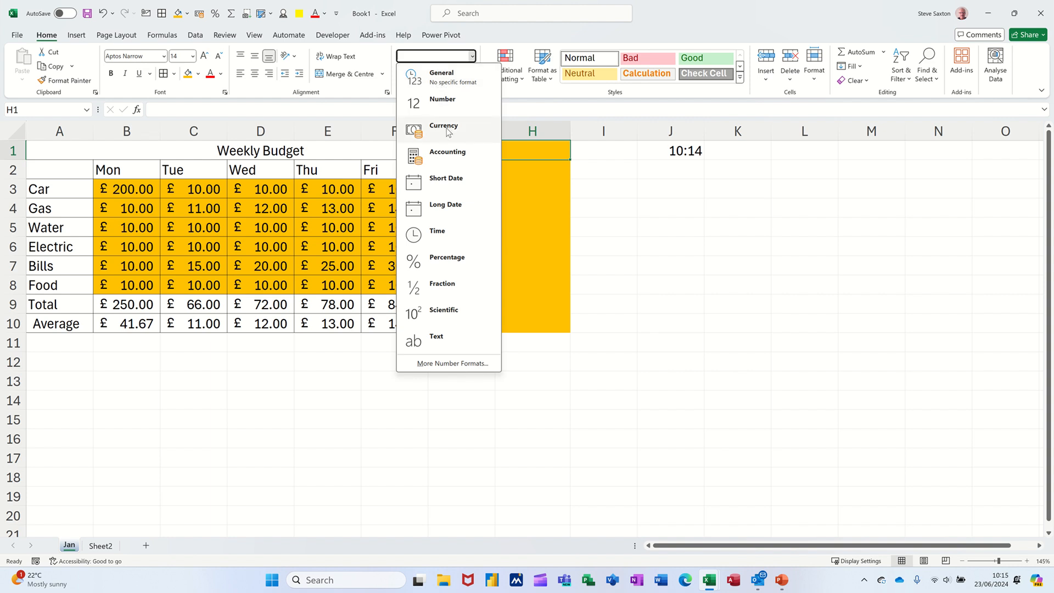
{"action": "left_click", "coordinate": [543, 98]}
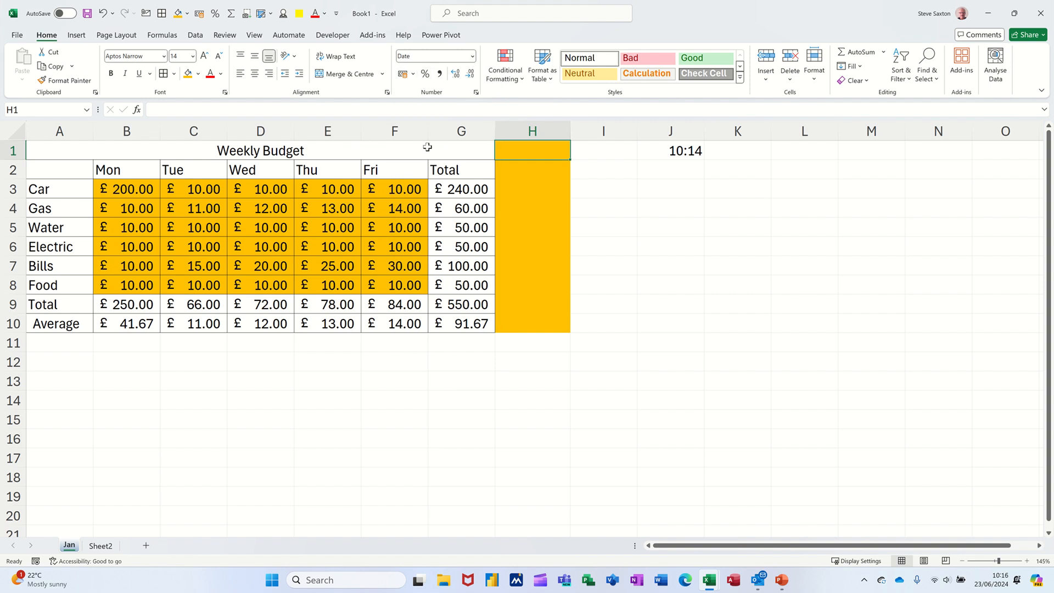
{"action": "left_click", "coordinate": [473, 57]}
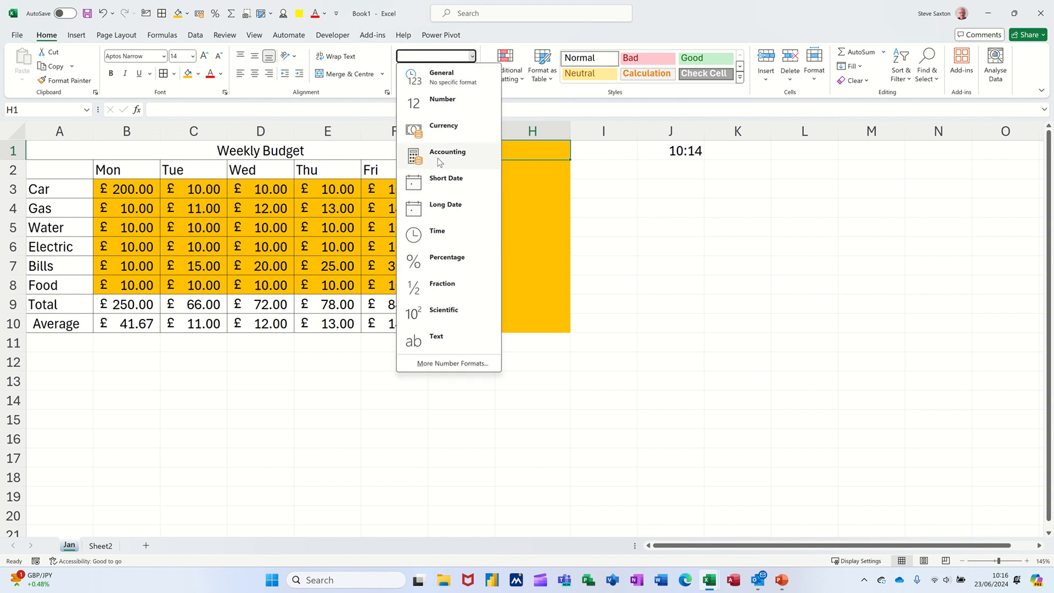
{"action": "left_click", "coordinate": [473, 55]}
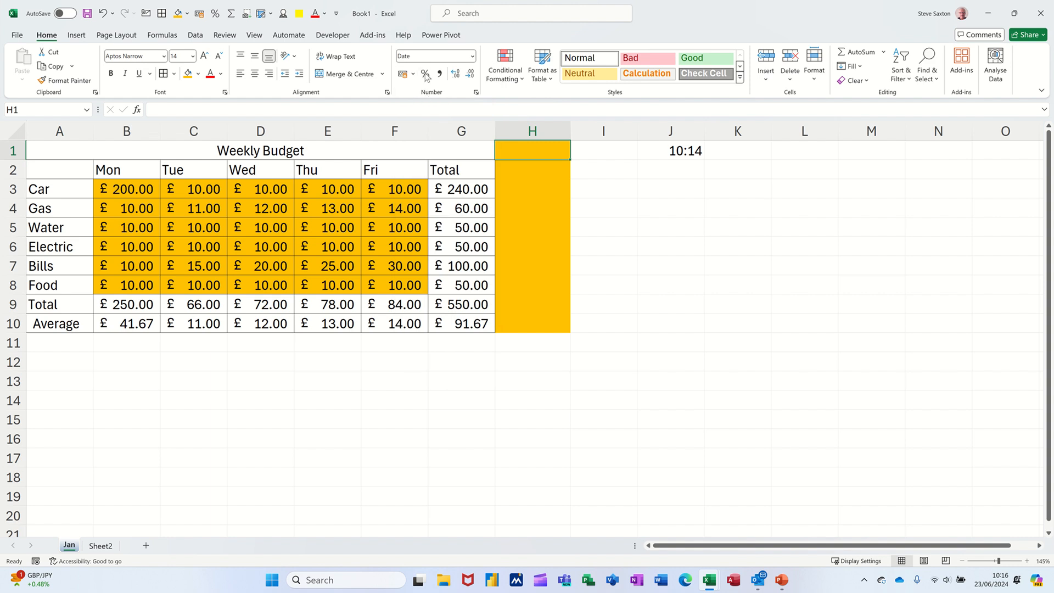
{"action": "left_click", "coordinate": [473, 58]}
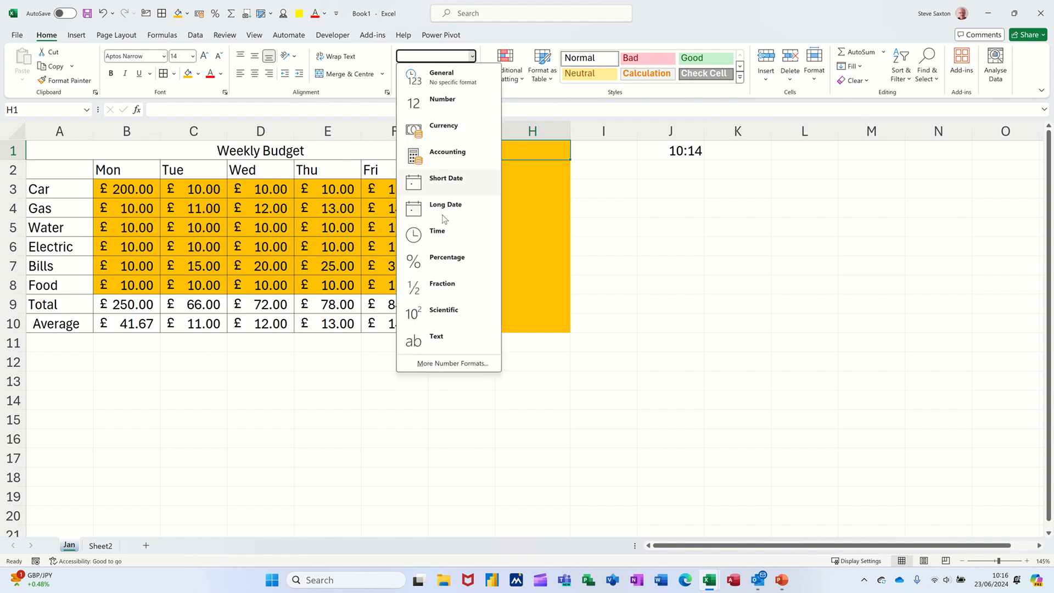
{"action": "left_click", "coordinate": [427, 365]}
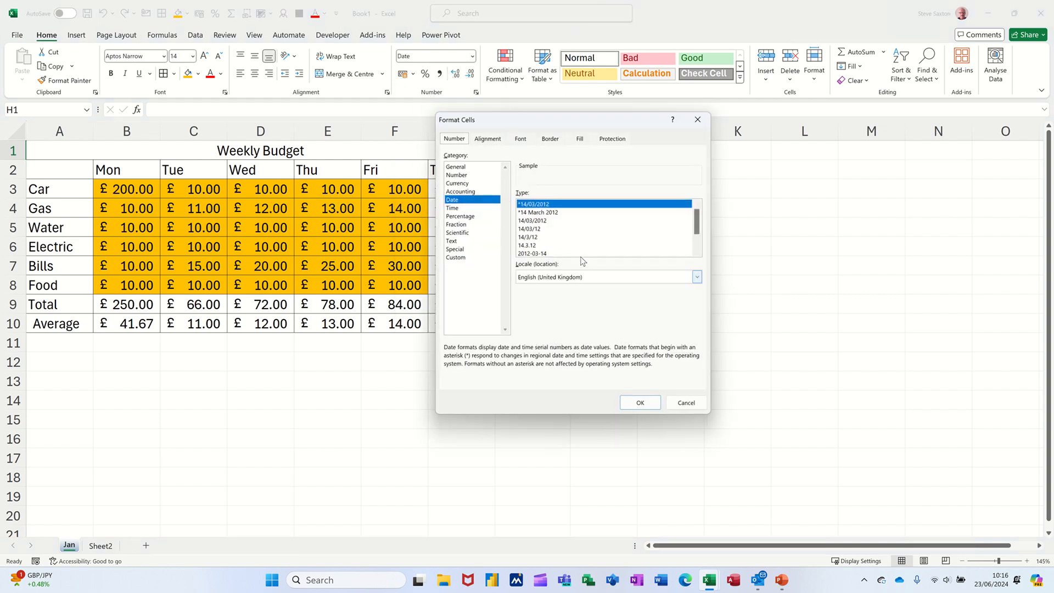
{"action": "left_click", "coordinate": [682, 402]}
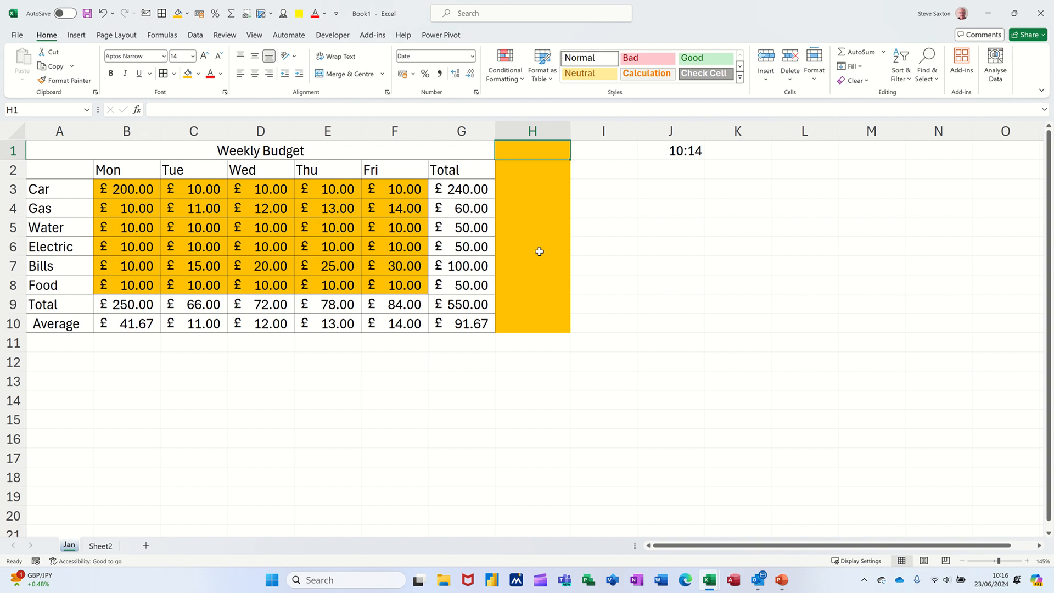
Look through the Alignment, Font, Border, Fill and Protection settings in Format Cells for H1, and close the dialog without changes.
{"action": "key", "text": "ctrl+1"}
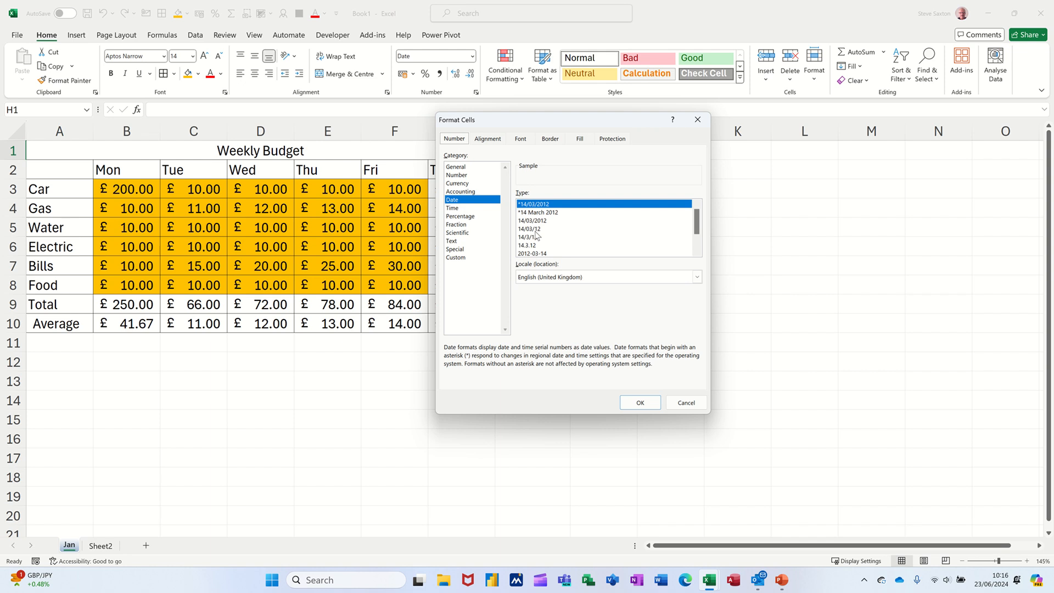
{"action": "left_click", "coordinate": [487, 139]}
{"action": "left_click", "coordinate": [531, 140]}
{"action": "left_click", "coordinate": [557, 142]}
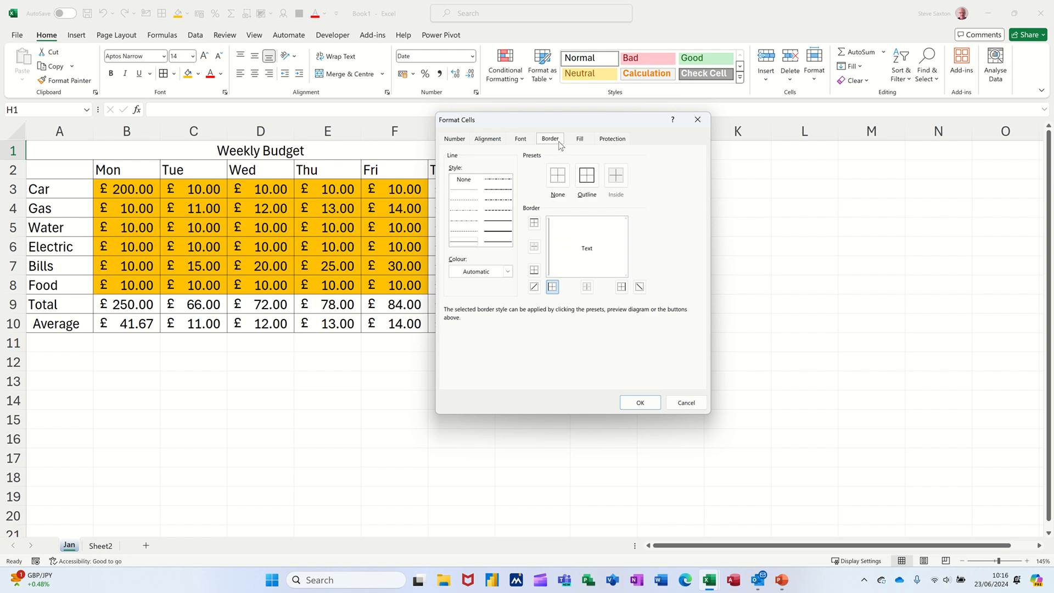
{"action": "left_click", "coordinate": [580, 140]}
{"action": "left_click", "coordinate": [614, 140]}
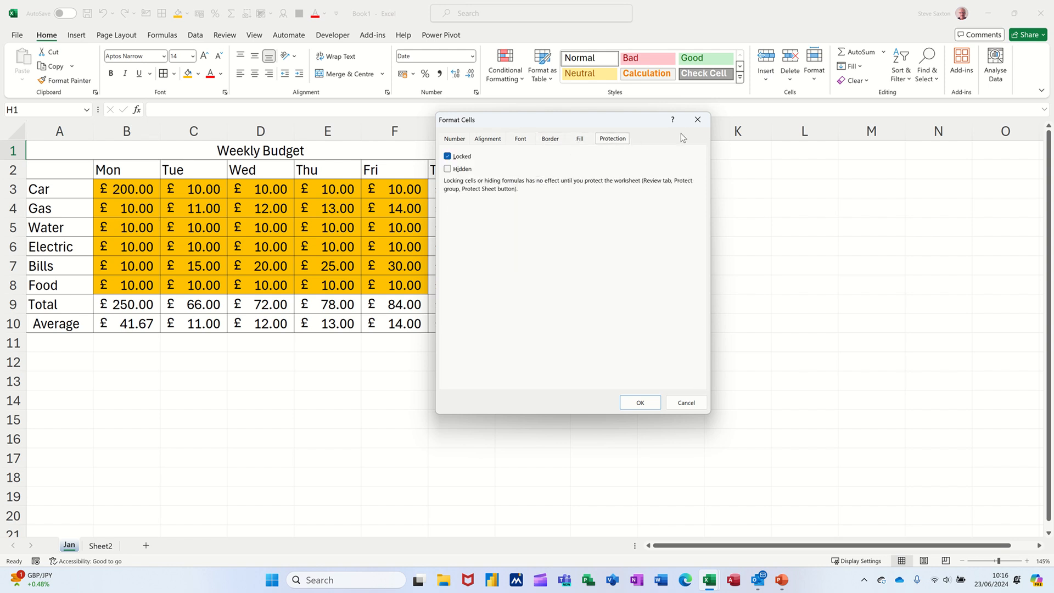
{"action": "left_click", "coordinate": [698, 119]}
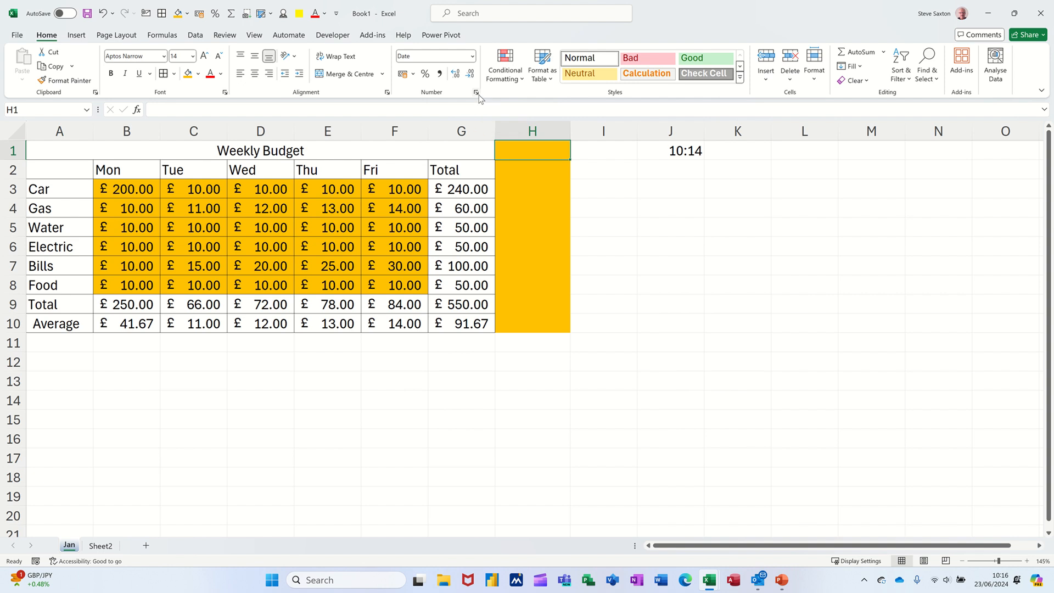
Review the Font settings in Format Cells for H1 and close the dialog without changes.
{"action": "left_click", "coordinate": [224, 92]}
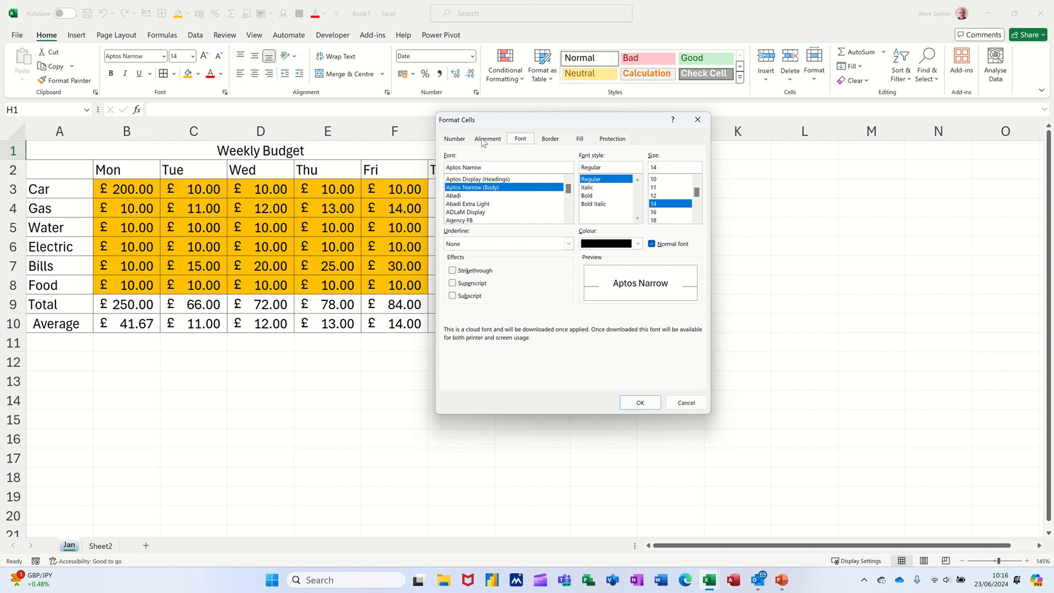
{"action": "left_click", "coordinate": [696, 121]}
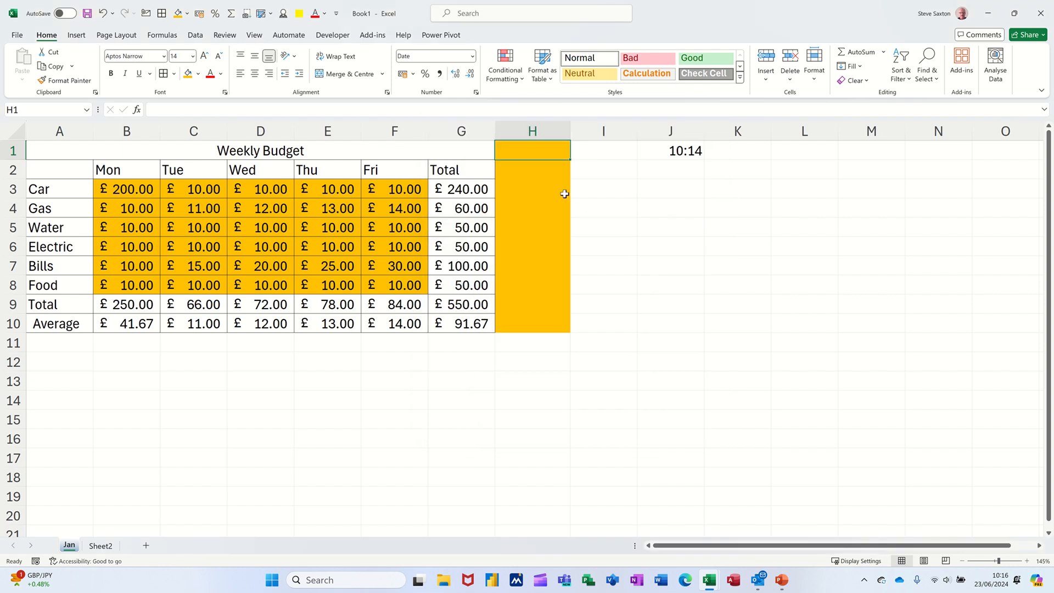
{"action": "left_click", "coordinate": [541, 172]}
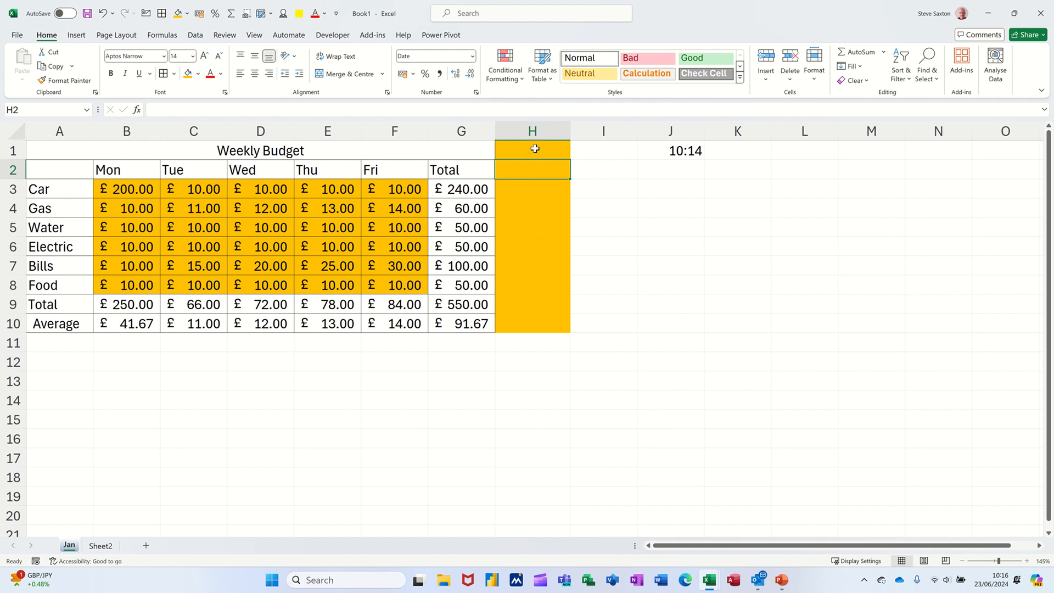
Remove the orange fill and date format from H1:H10 by filling the unformatted empty cell H11 upward to H1.
{"action": "mouse_move", "coordinate": [535, 153]}
{"action": "left_mouse_down"}
{"action": "mouse_move", "coordinate": [529, 329]}
{"action": "mouse_move", "coordinate": [560, 144]}
{"action": "left_mouse_up"}
{"action": "left_click", "coordinate": [528, 344]}
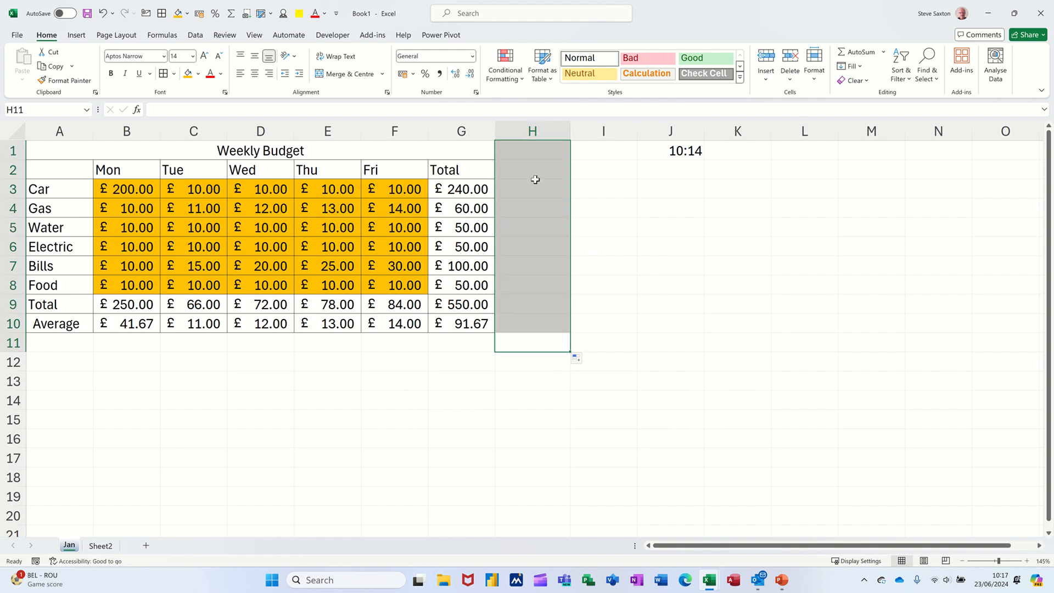
{"action": "left_click", "coordinate": [539, 154]}
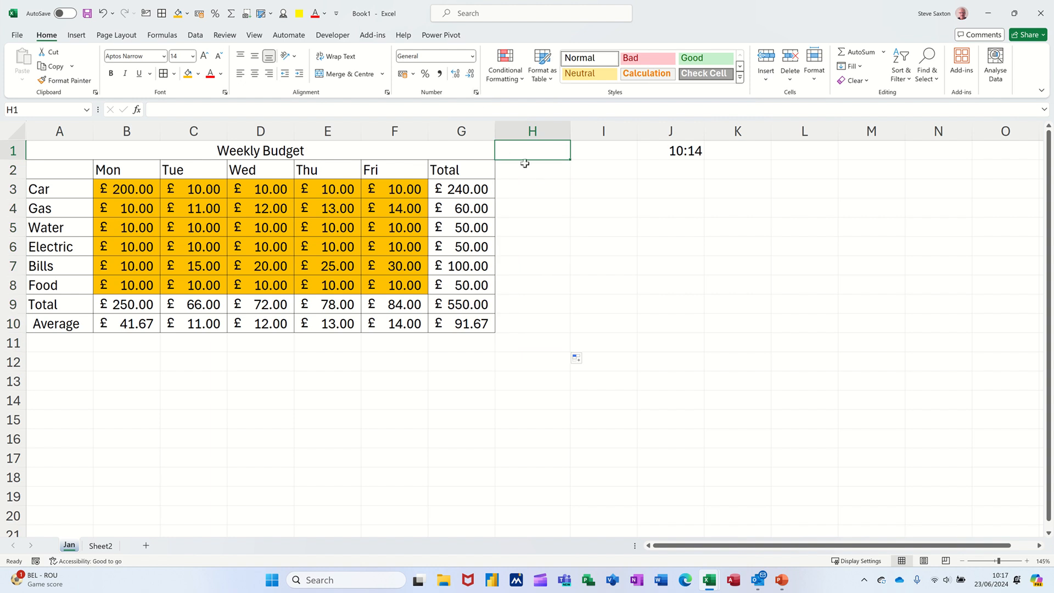
Format the empty cells H1:H10 with the Short Date number format.
{"action": "left_click_drag", "start_coordinate": [530, 153], "coordinate": [531, 325]}
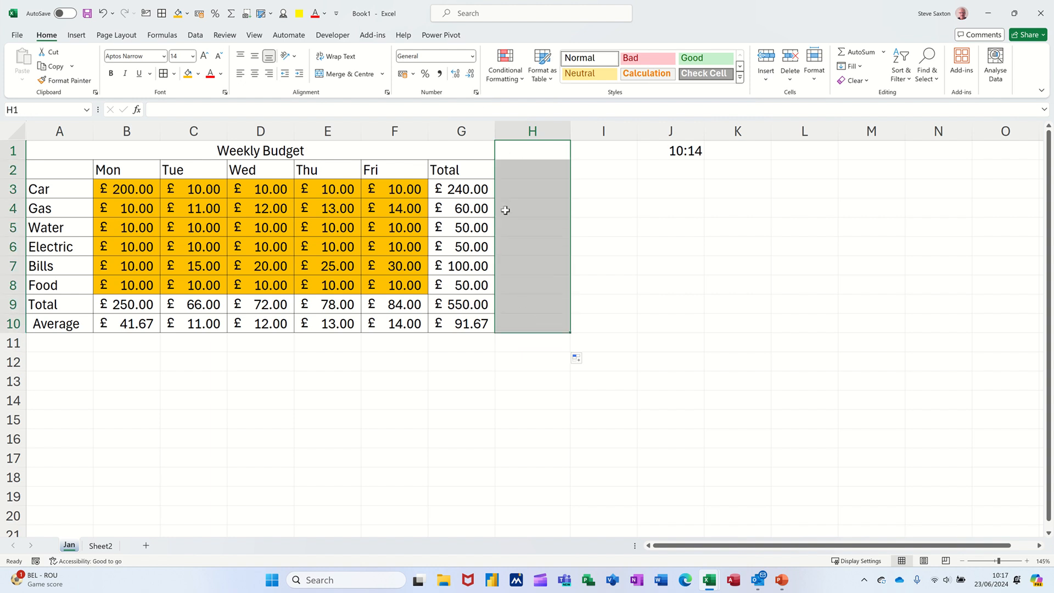
{"action": "left_click", "coordinate": [472, 57]}
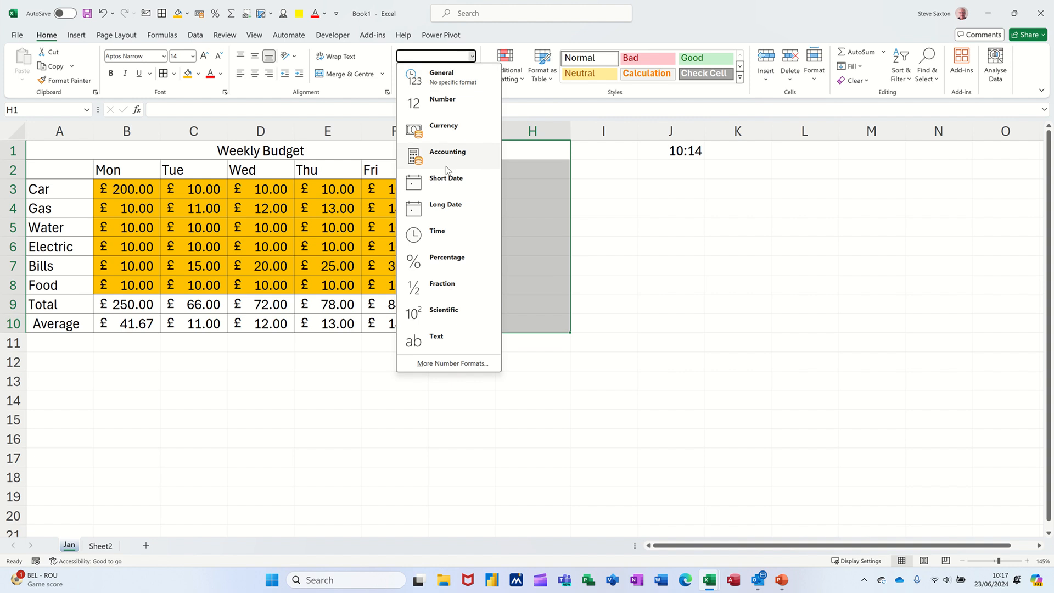
{"action": "left_click", "coordinate": [445, 183]}
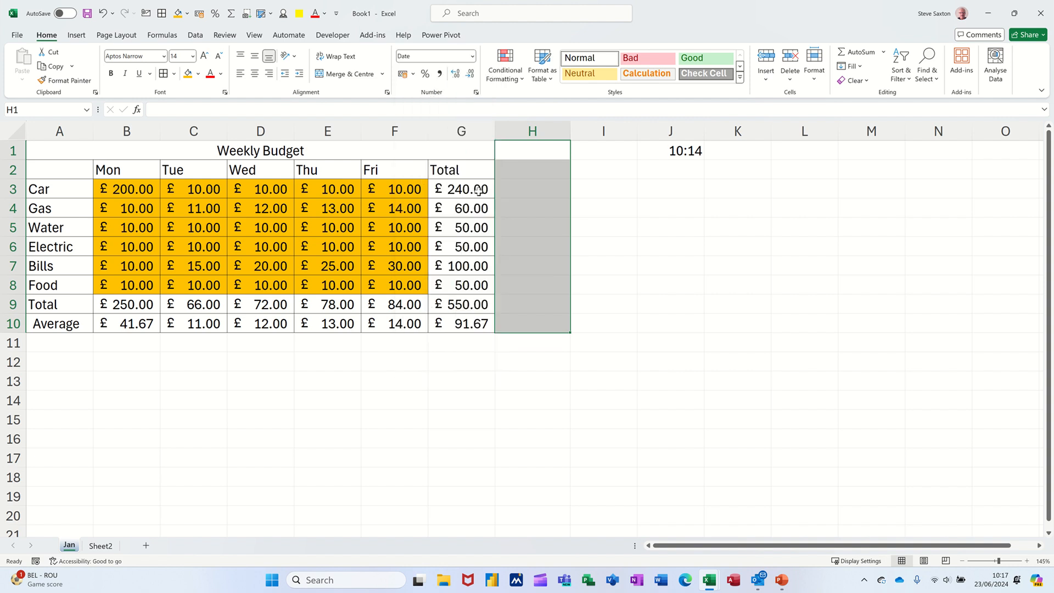
{"action": "left_click", "coordinate": [524, 175]}
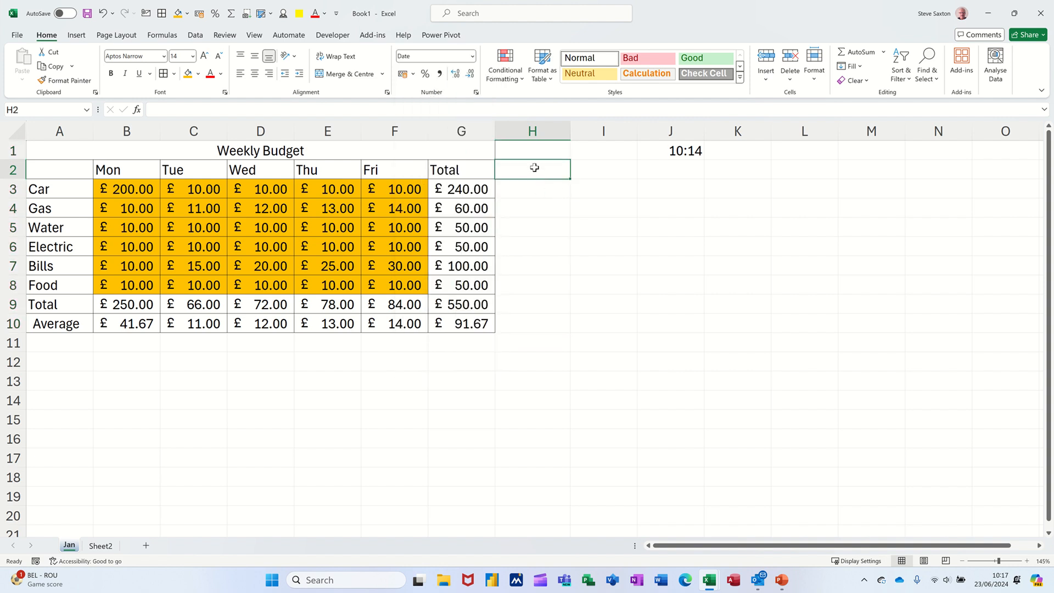
Enter 123 in H1 and 2 in H5 to test the date-formatted cells.
{"action": "left_click", "coordinate": [544, 150]}
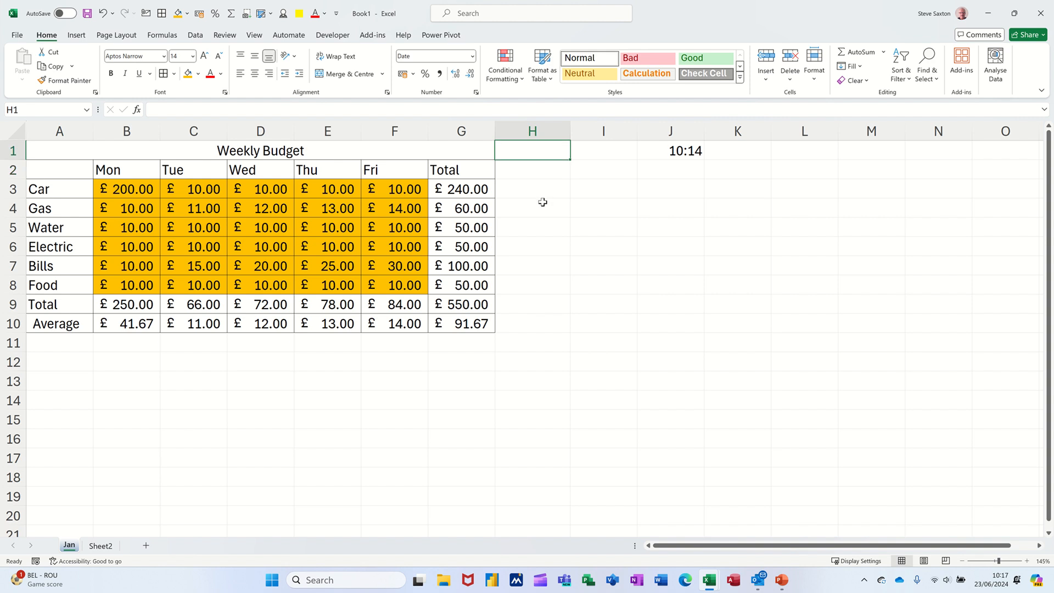
{"action": "type", "text": "123"}
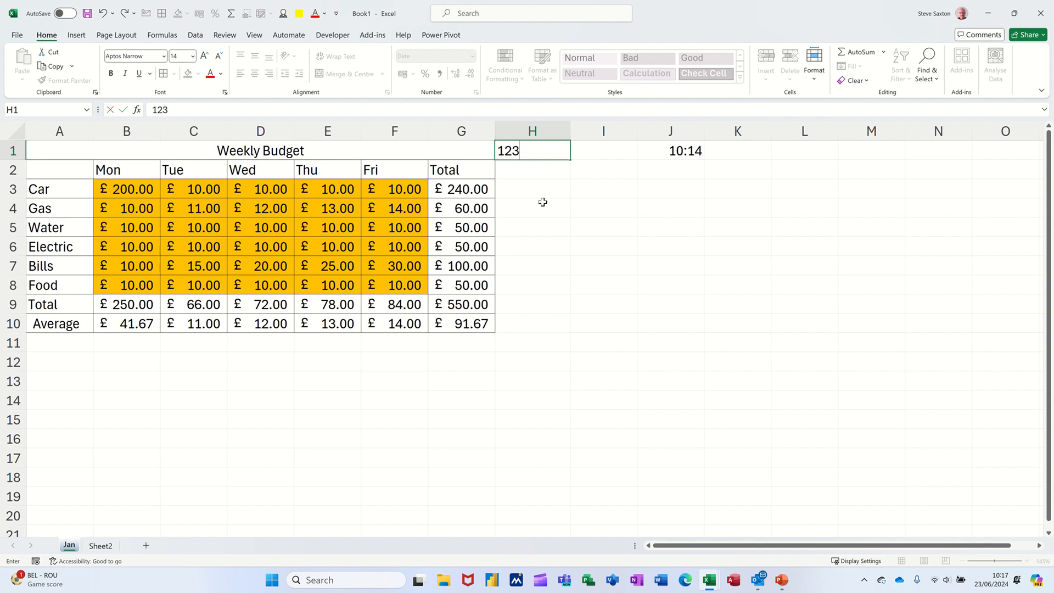
{"action": "key", "text": "Return"}
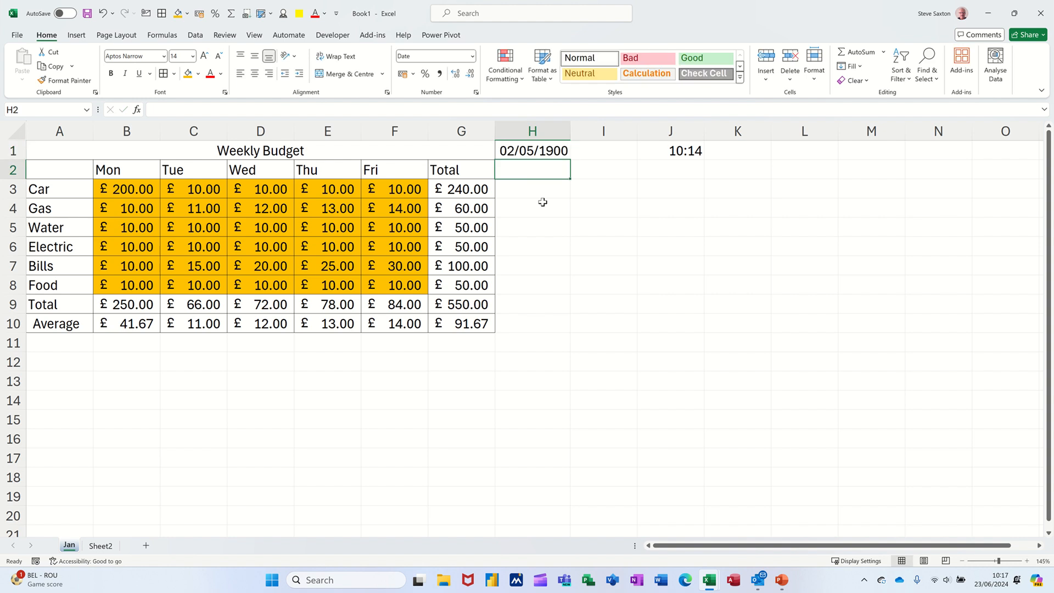
{"action": "left_click", "coordinate": [534, 233]}
{"action": "type", "text": "2"}
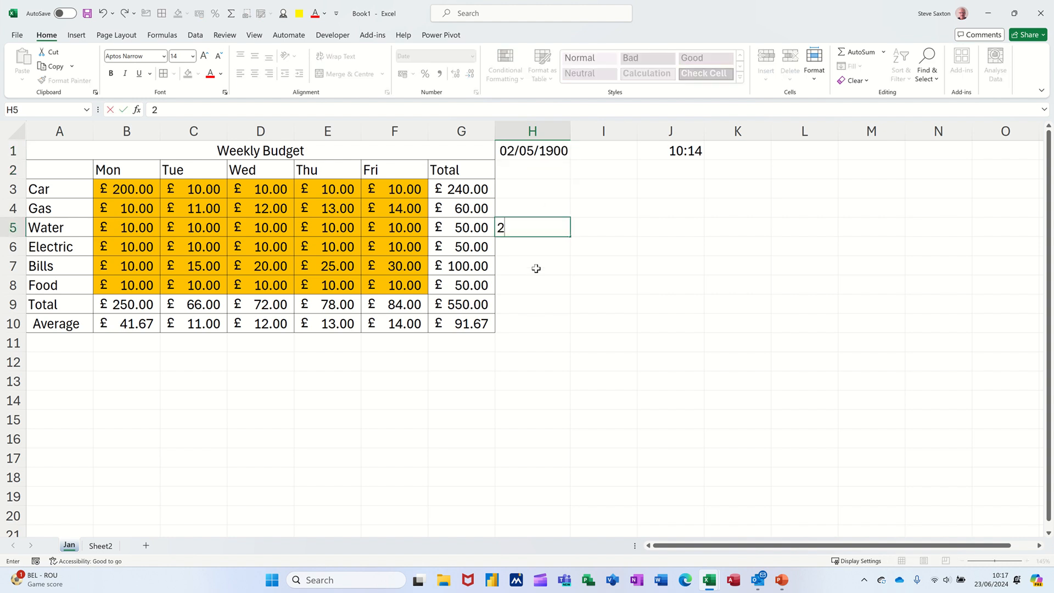
{"action": "left_click", "coordinate": [536, 268]}
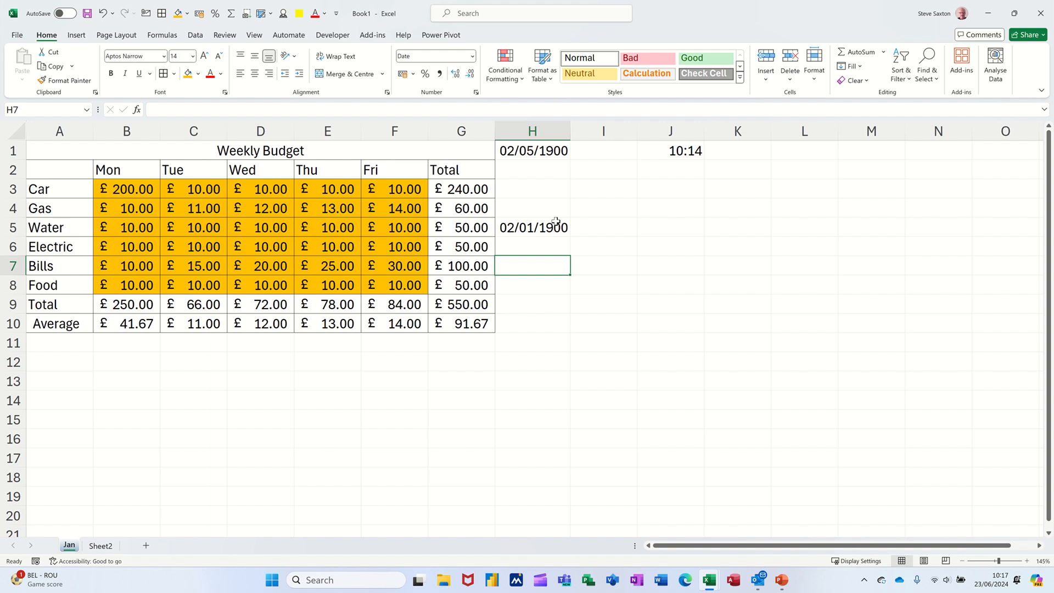
{"action": "left_click", "coordinate": [737, 345]}
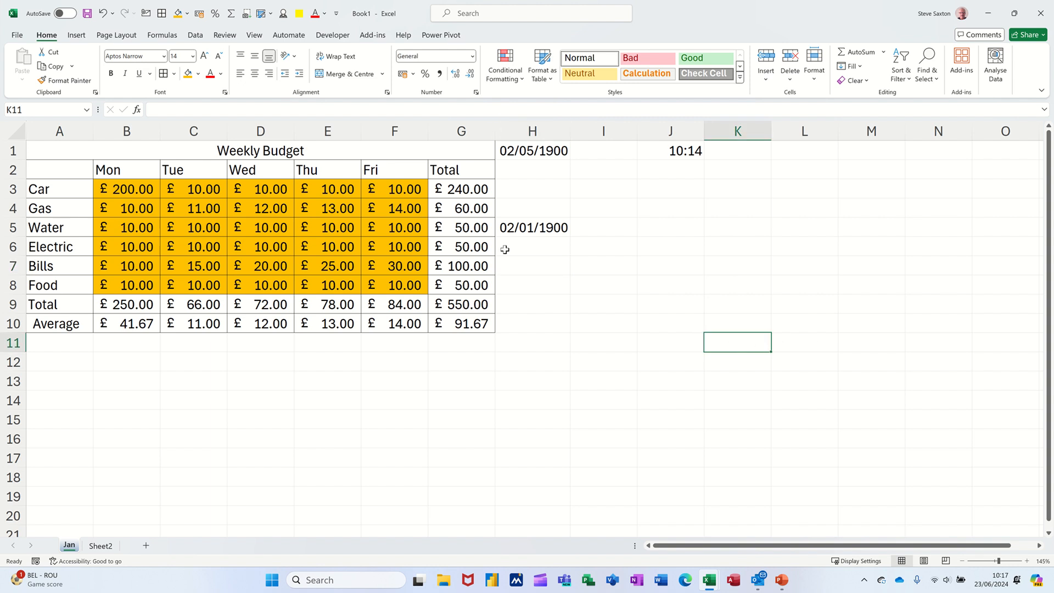
Delete the Friday Car amount in F3 and enter 1 in the cleared cell.
{"action": "left_click", "coordinate": [380, 188]}
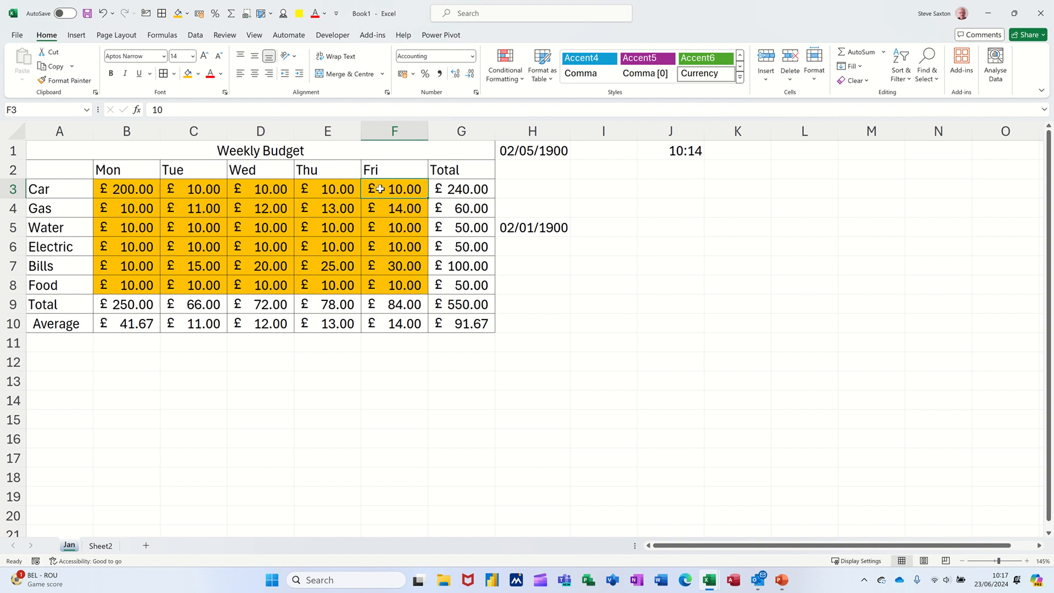
{"action": "key", "text": "Delete"}
{"action": "type", "text": "1"}
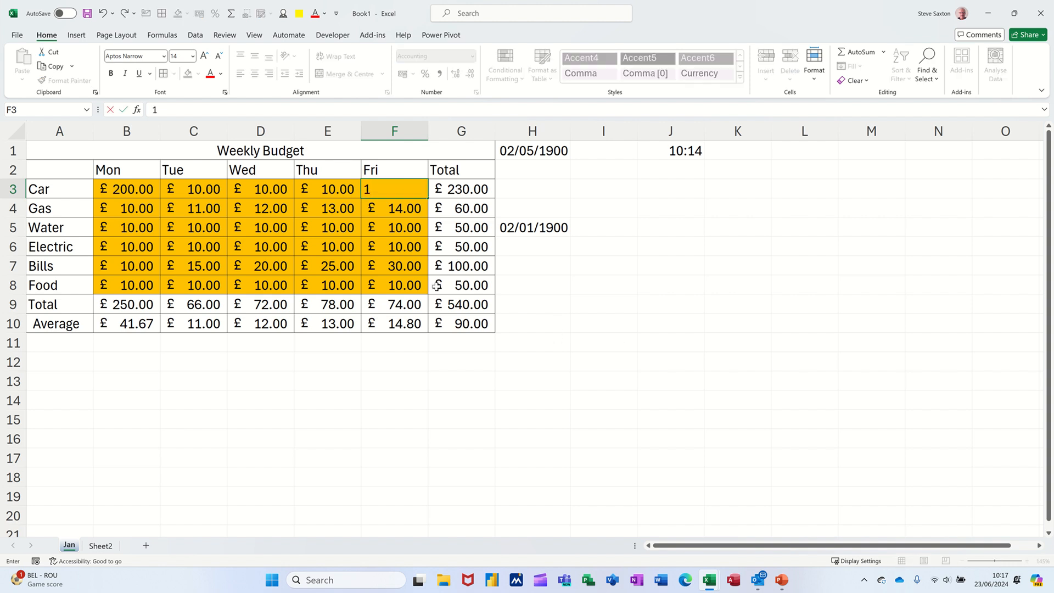
{"action": "left_click", "coordinate": [402, 269]}
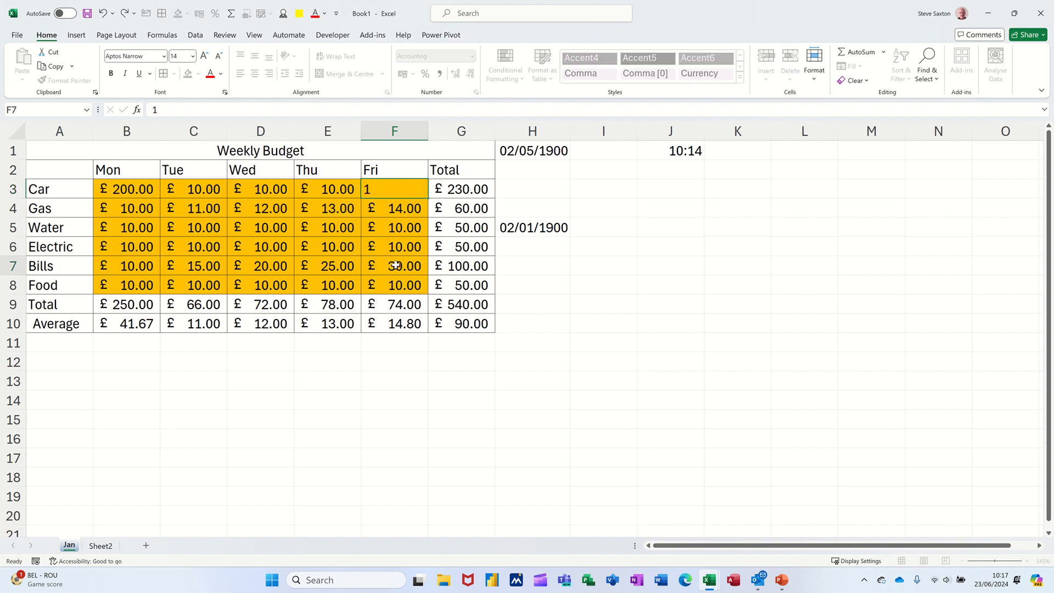
Set the Friday Car amount in F3 back to 10.
{"action": "left_click", "coordinate": [403, 191]}
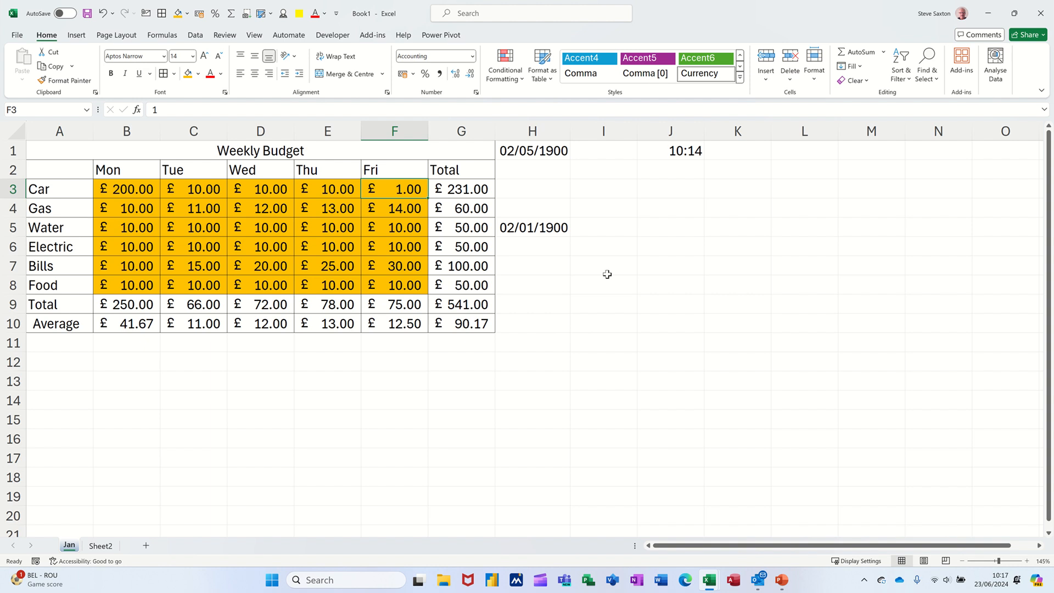
{"action": "type", "text": "10"}
{"action": "left_click", "coordinate": [421, 265]}
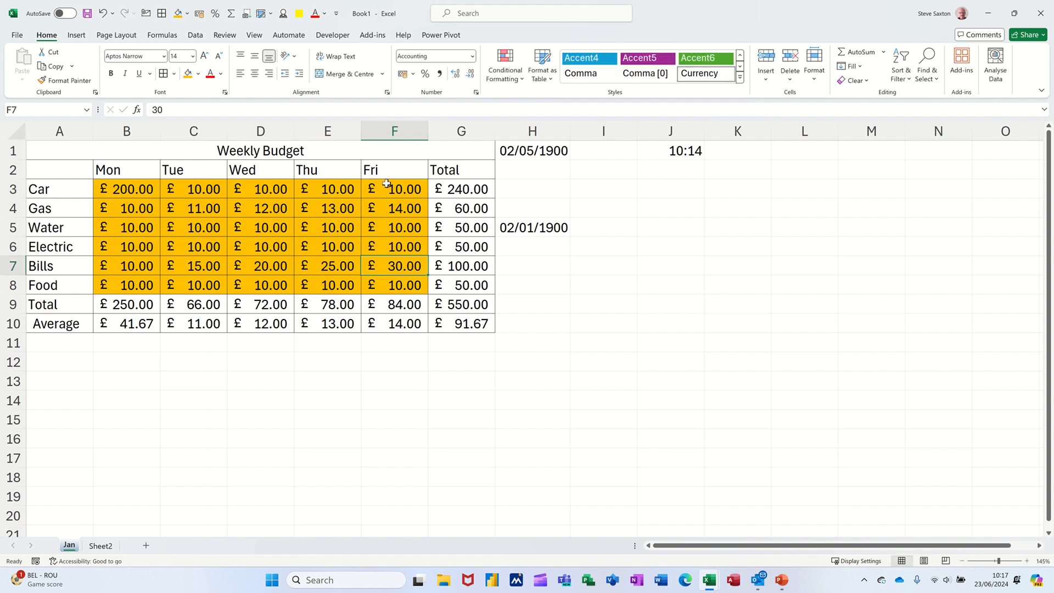
Set the number format of H1 to General and replace its value with 1.
{"action": "left_click", "coordinate": [544, 147]}
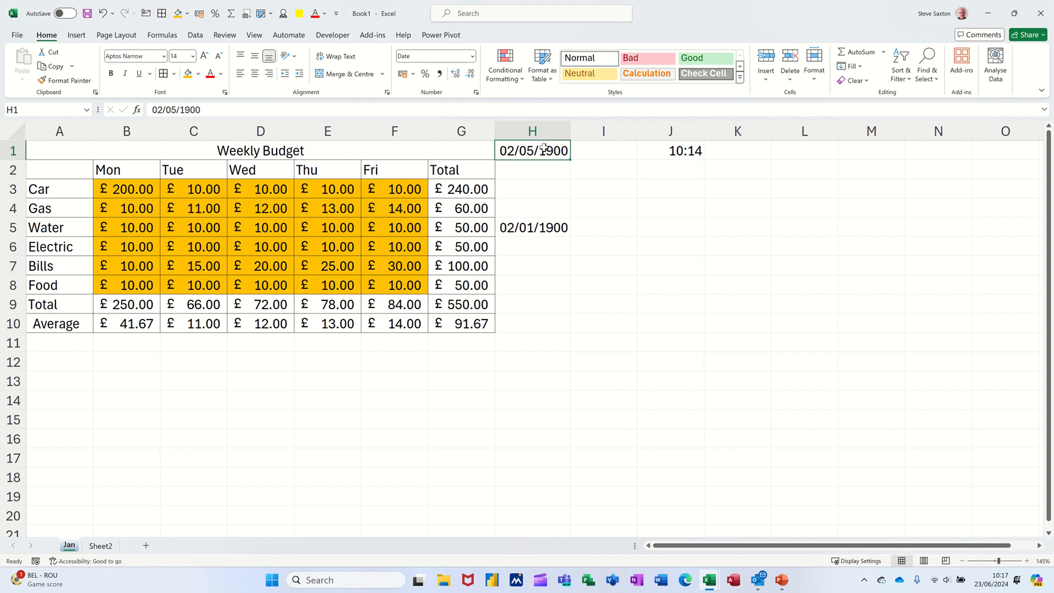
{"action": "left_click", "coordinate": [473, 56]}
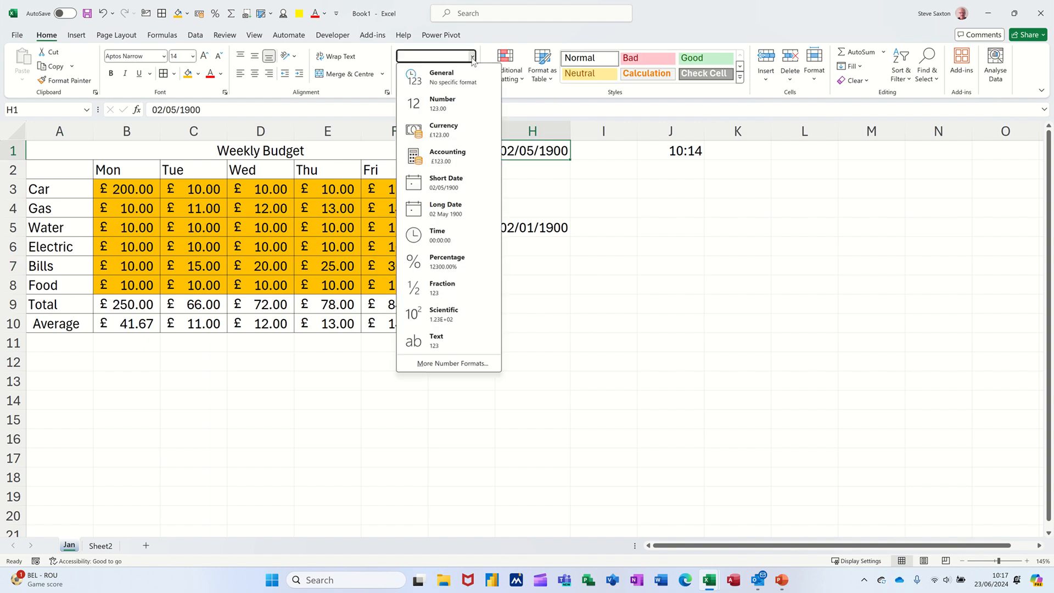
{"action": "left_click", "coordinate": [442, 77]}
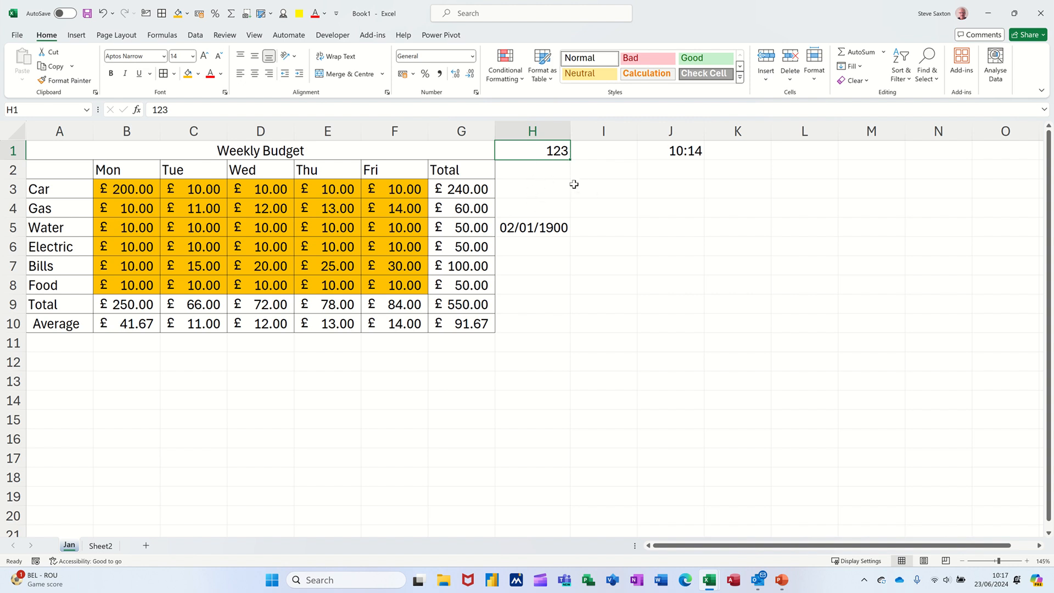
{"action": "type", "text": "1"}
{"action": "key", "text": "Return"}
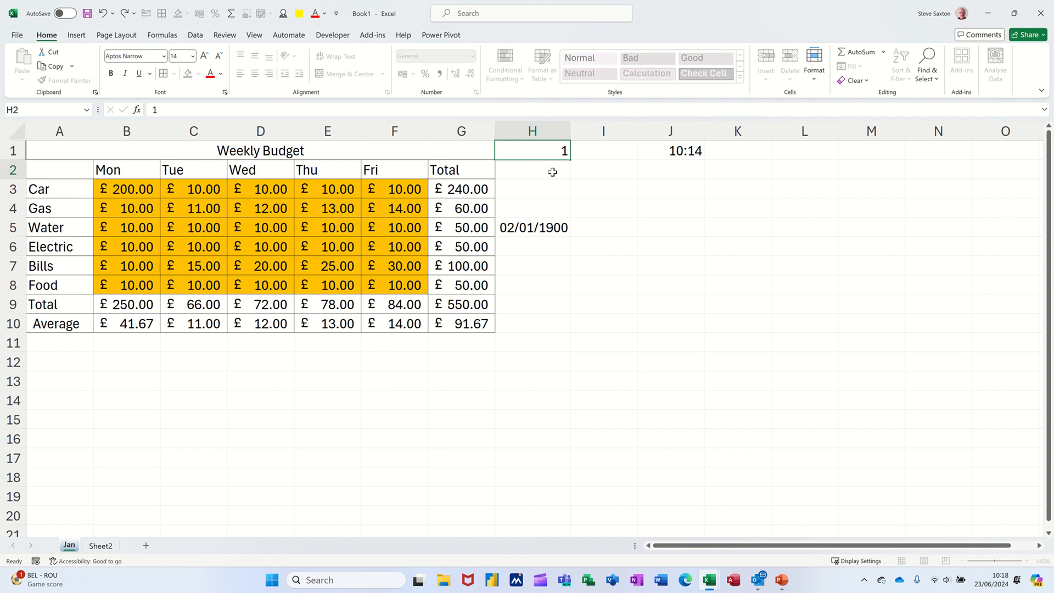
Fill a number series from H1 down to H9 with Fill Series and format H1:H9 as Short Date.
{"action": "left_click", "coordinate": [565, 157]}
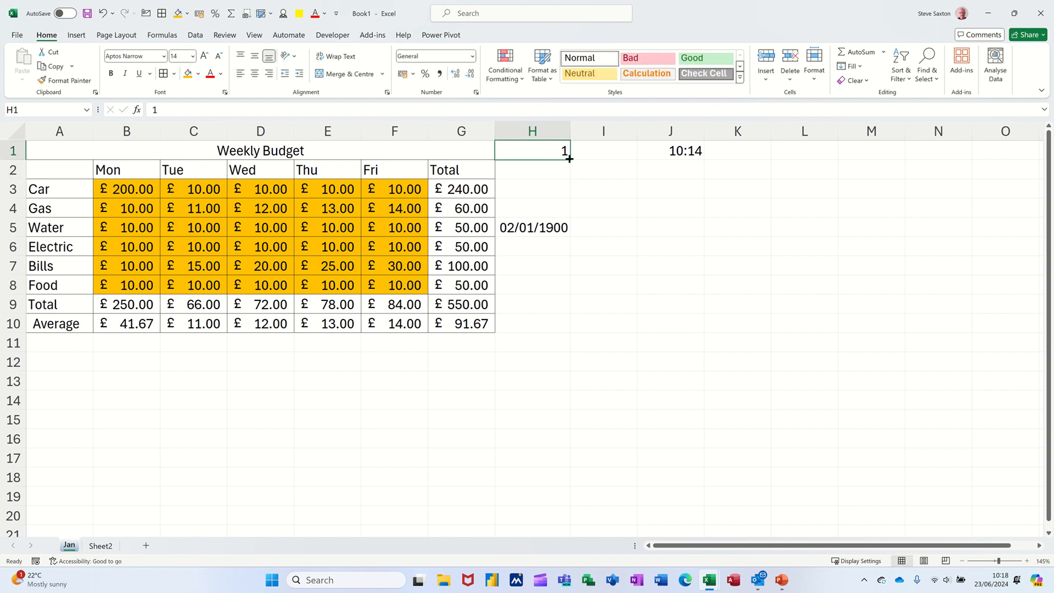
{"action": "left_click_drag", "start_coordinate": [570, 161], "coordinate": [553, 309]}
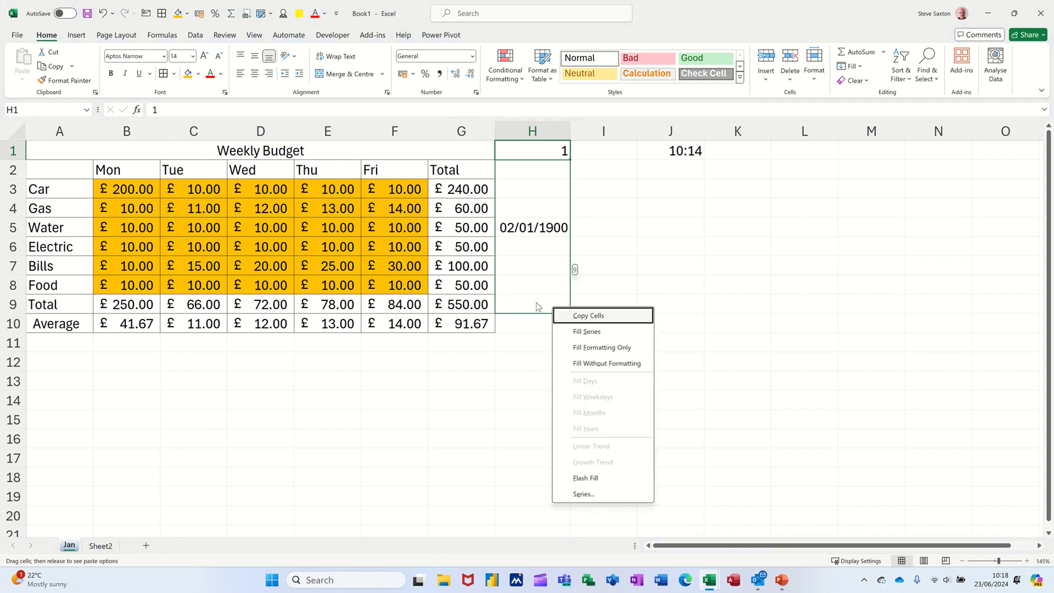
{"action": "left_click", "coordinate": [577, 332]}
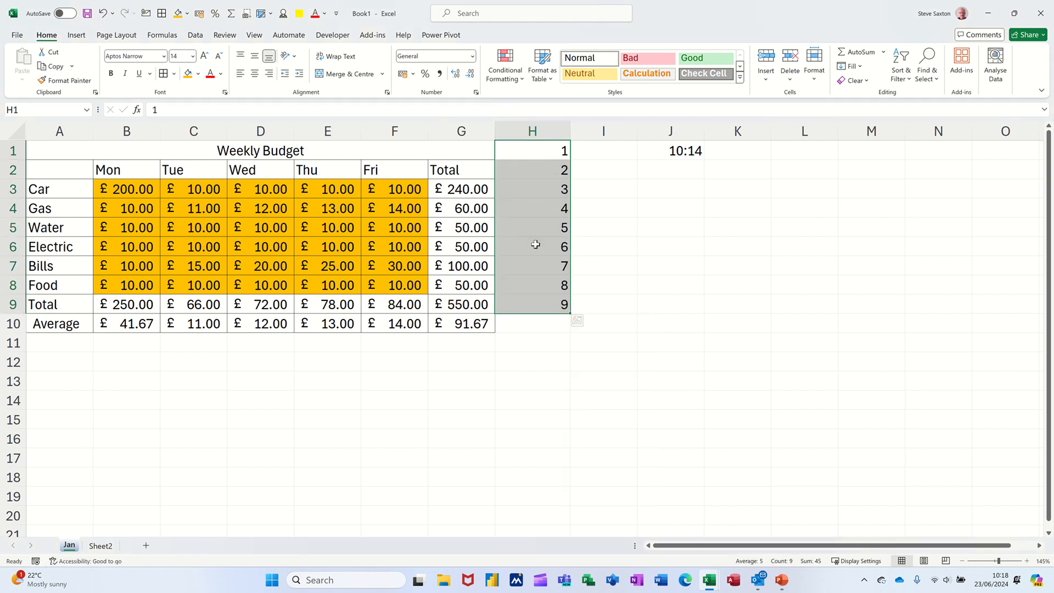
{"action": "left_click", "coordinate": [472, 56]}
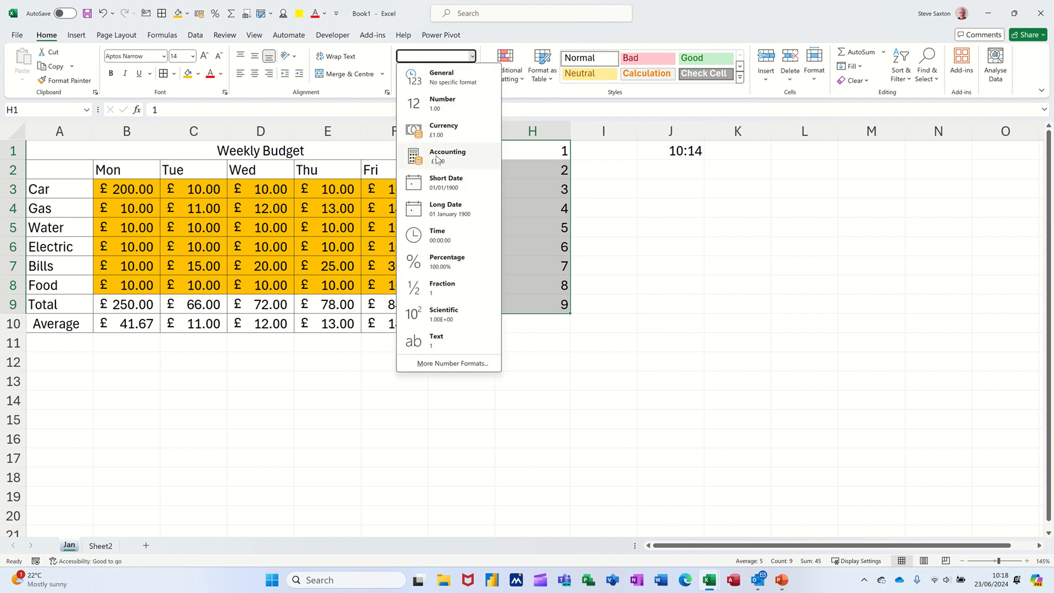
{"action": "left_click", "coordinate": [436, 189]}
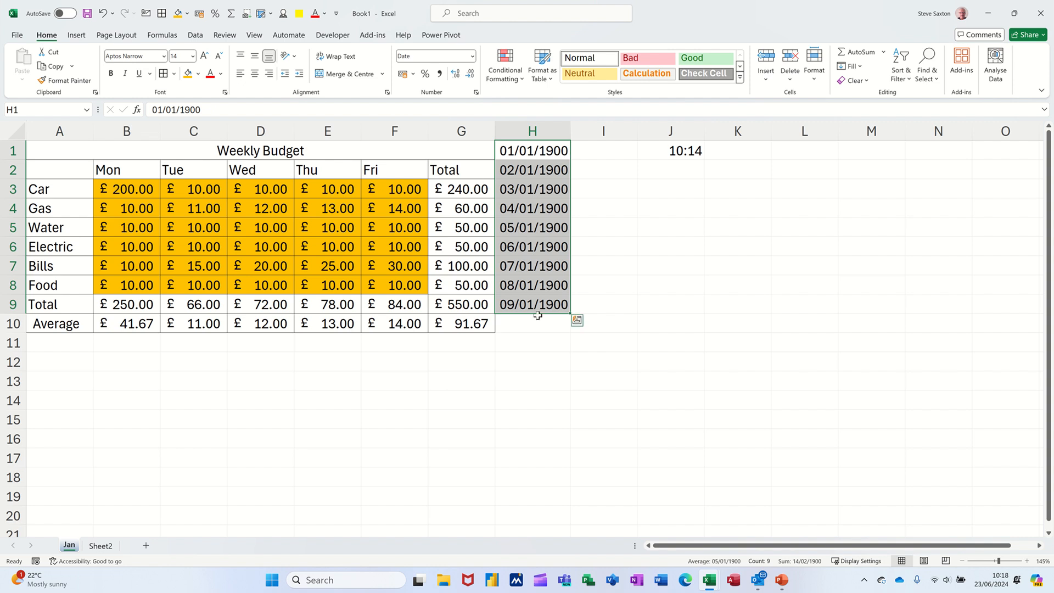
Enter the current date, 23/06/2024, in H1 and fill the daily date series down to H9.
{"action": "left_click", "coordinate": [548, 153]}
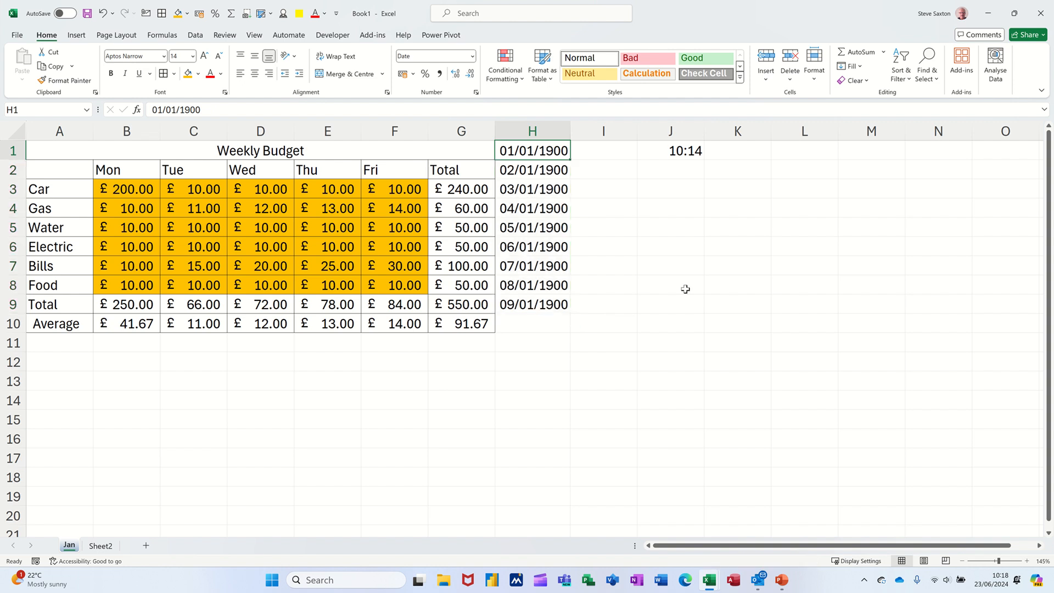
{"action": "key", "text": "ctrl+semicolon"}
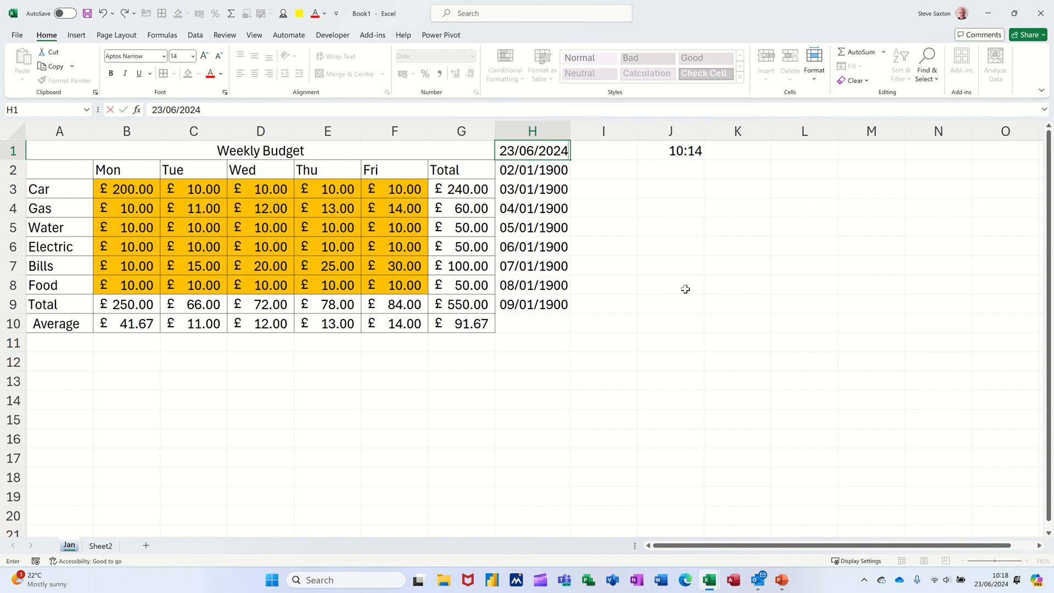
{"action": "key", "text": "Return"}
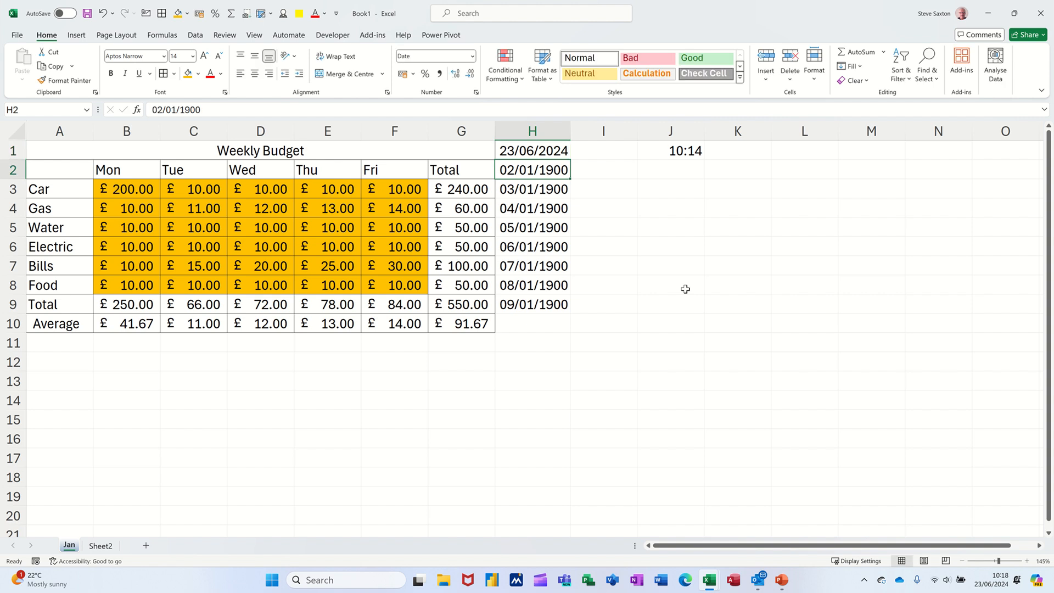
{"action": "left_click", "coordinate": [531, 153]}
{"action": "left_click_drag", "start_coordinate": [572, 158], "coordinate": [571, 307]}
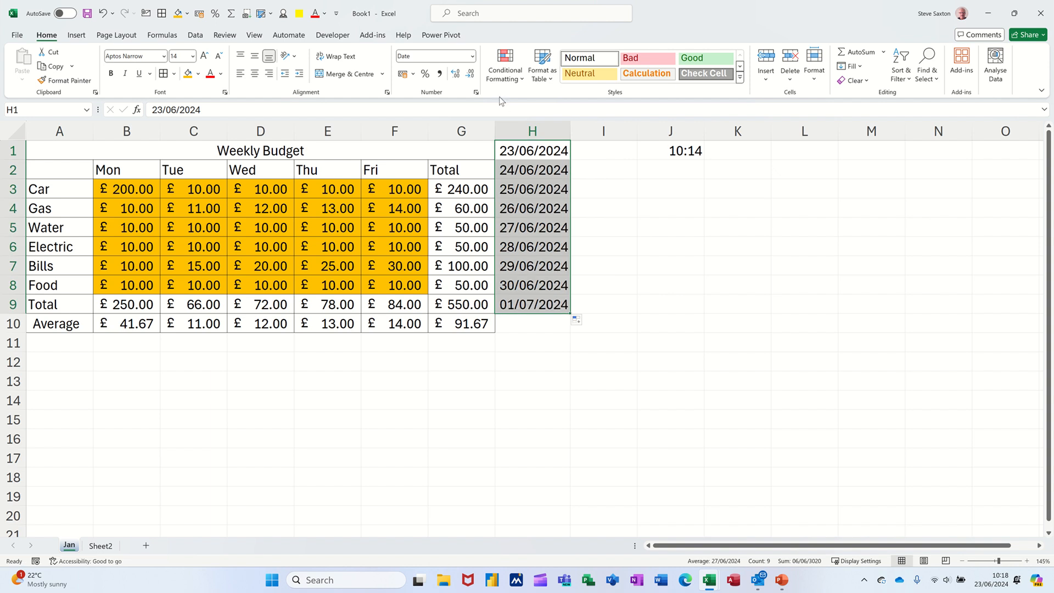
Change the number format of the dates in H1:H9 to General.
{"action": "left_click", "coordinate": [474, 58]}
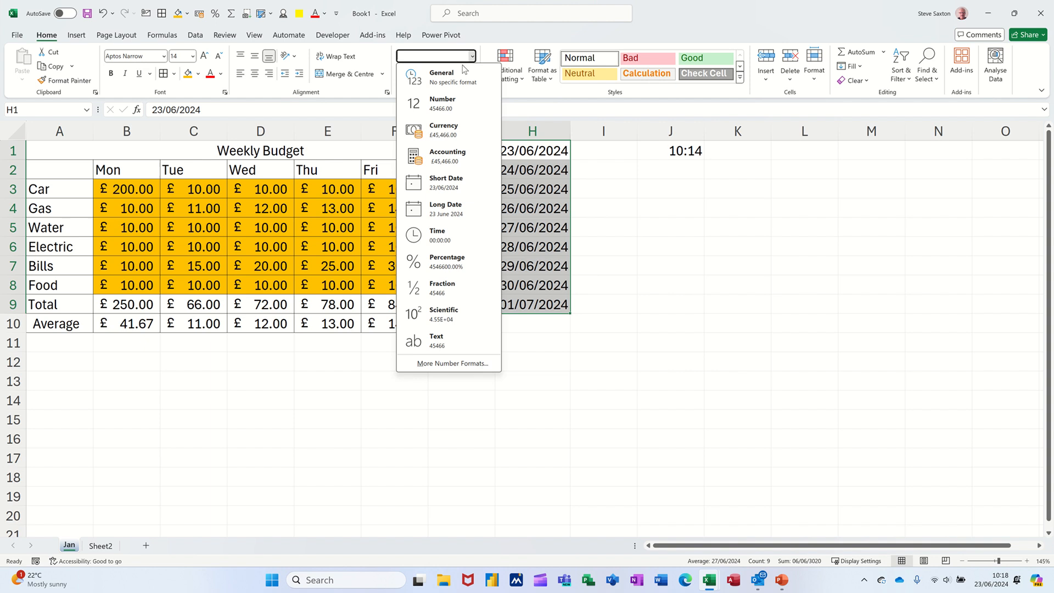
{"action": "left_click", "coordinate": [434, 73]}
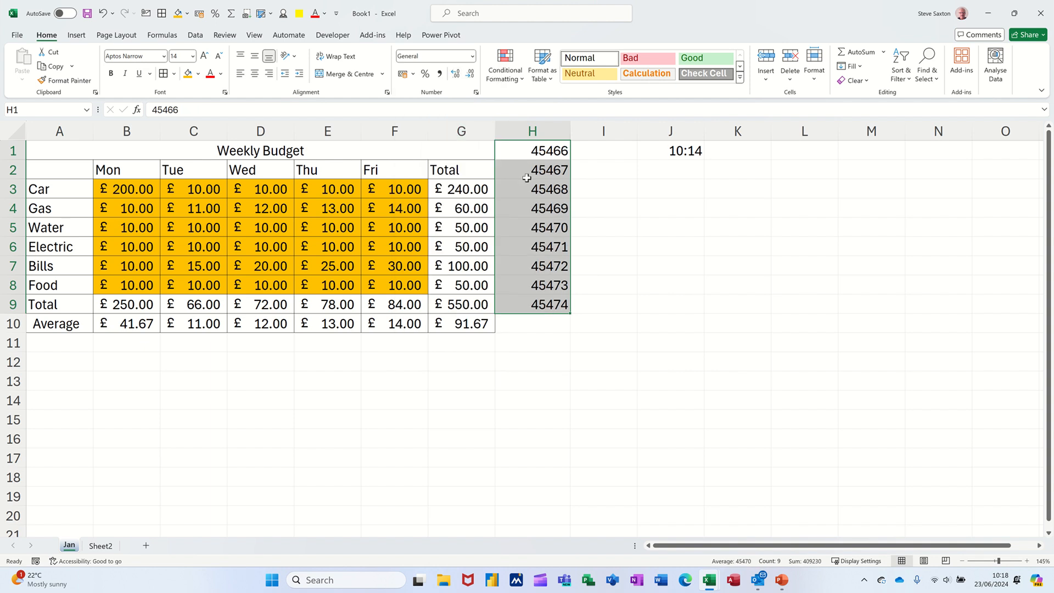
Look through the serial numbers in H1:H9 and clear the whole range.
{"action": "left_click", "coordinate": [503, 151]}
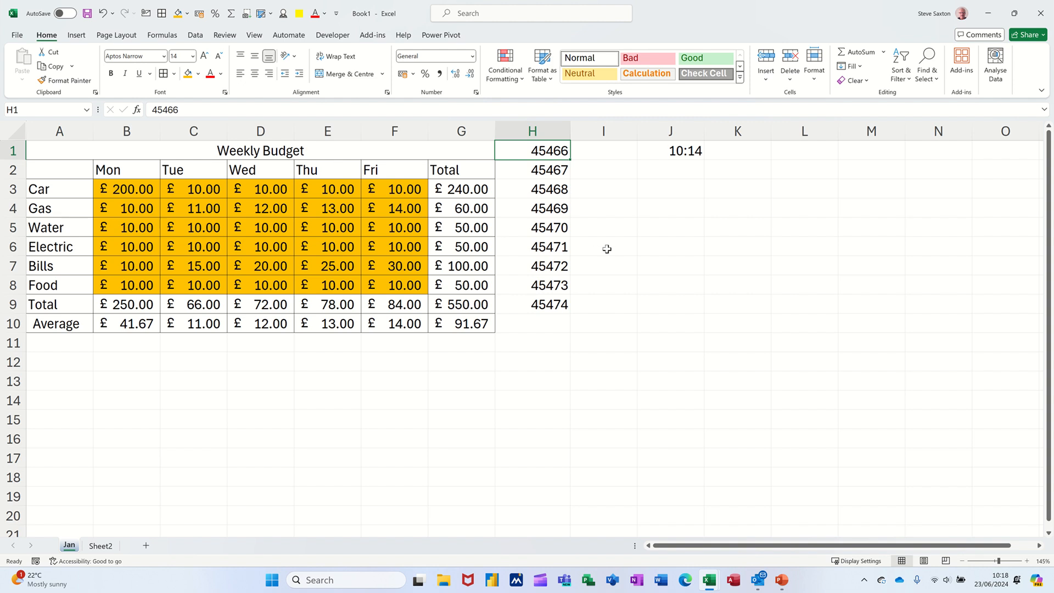
{"action": "left_click", "coordinate": [559, 173]}
{"action": "left_click", "coordinate": [549, 193]}
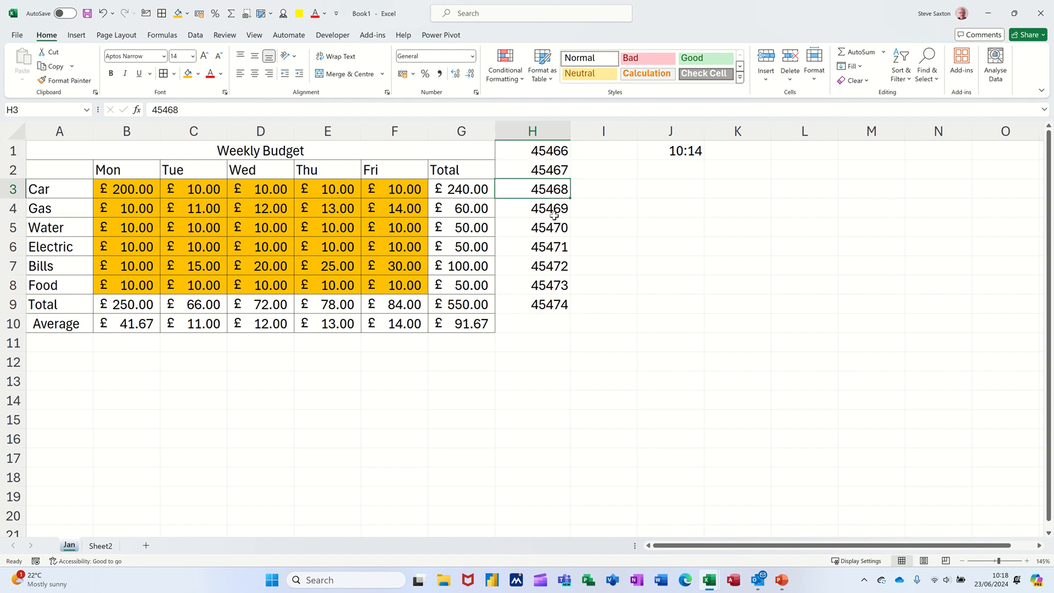
{"action": "left_click", "coordinate": [553, 215]}
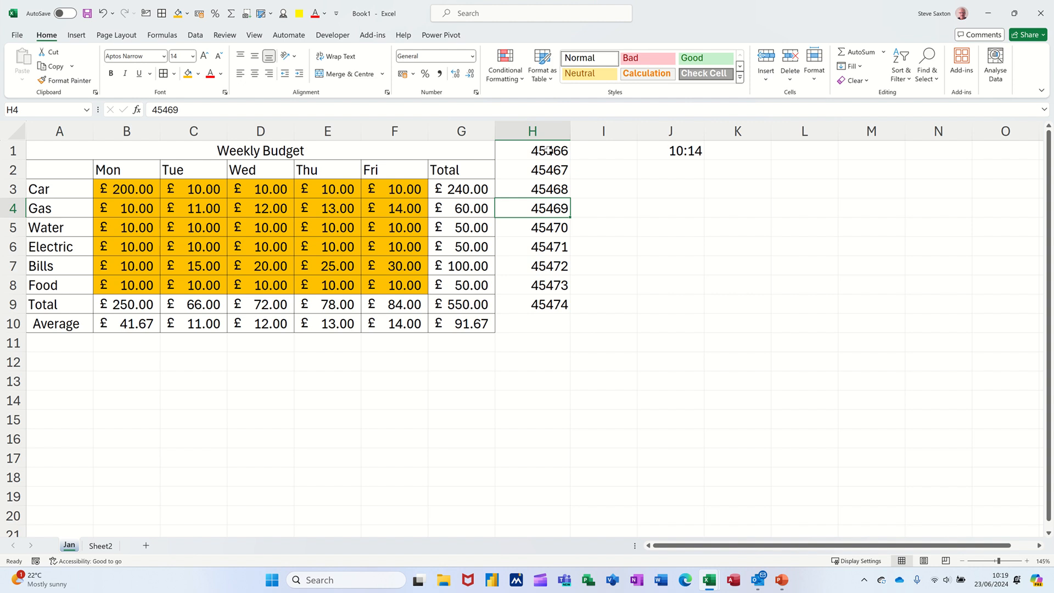
{"action": "left_click_drag", "start_coordinate": [544, 150], "coordinate": [549, 306]}
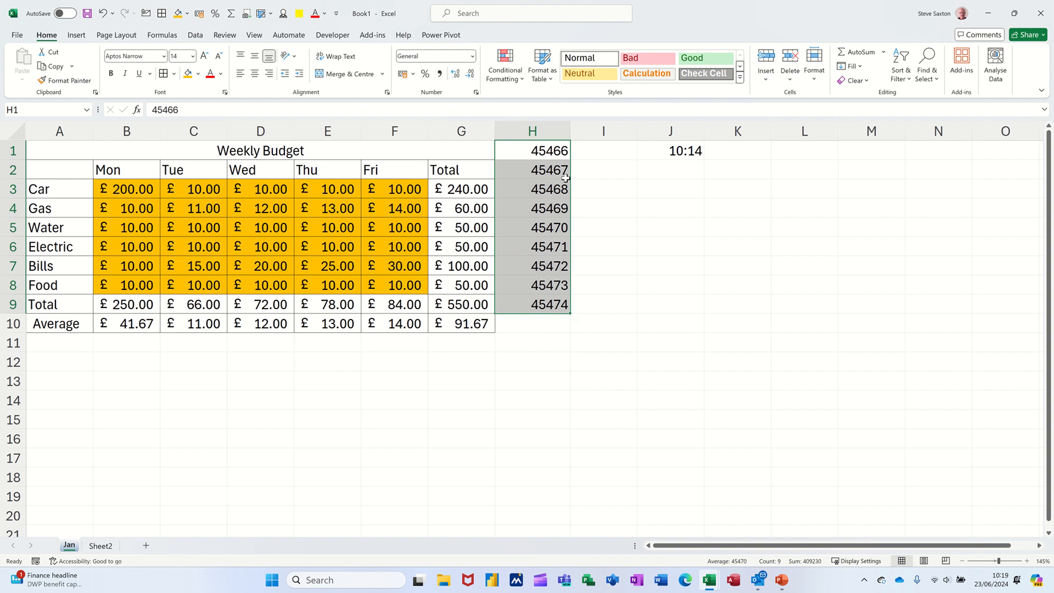
{"action": "key", "text": "Delete"}
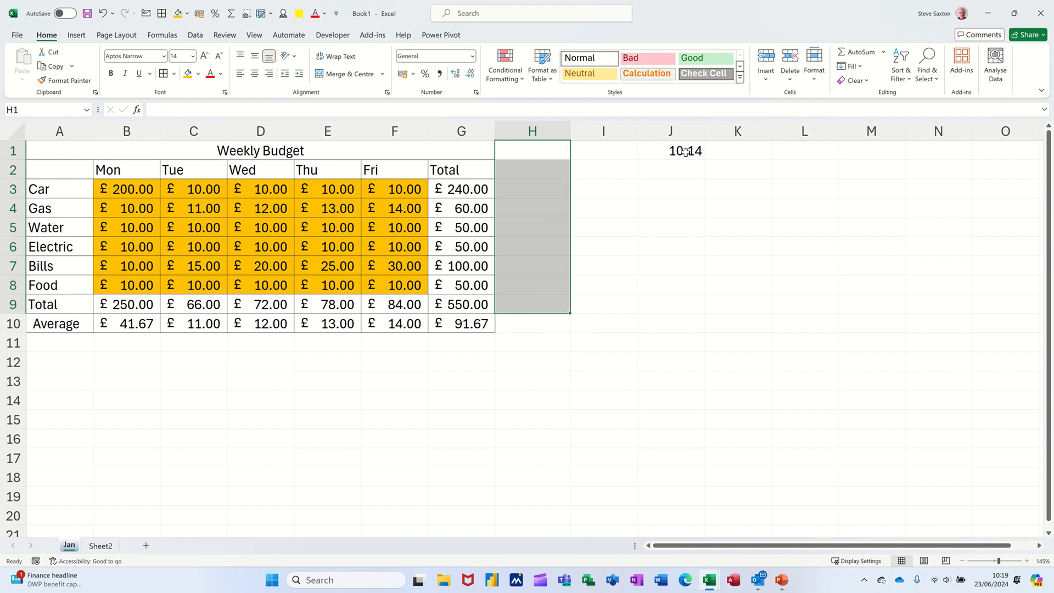
Clear the time from J1 and reset its number format by filling the blank cell J2 up over it.
{"action": "left_click", "coordinate": [685, 152]}
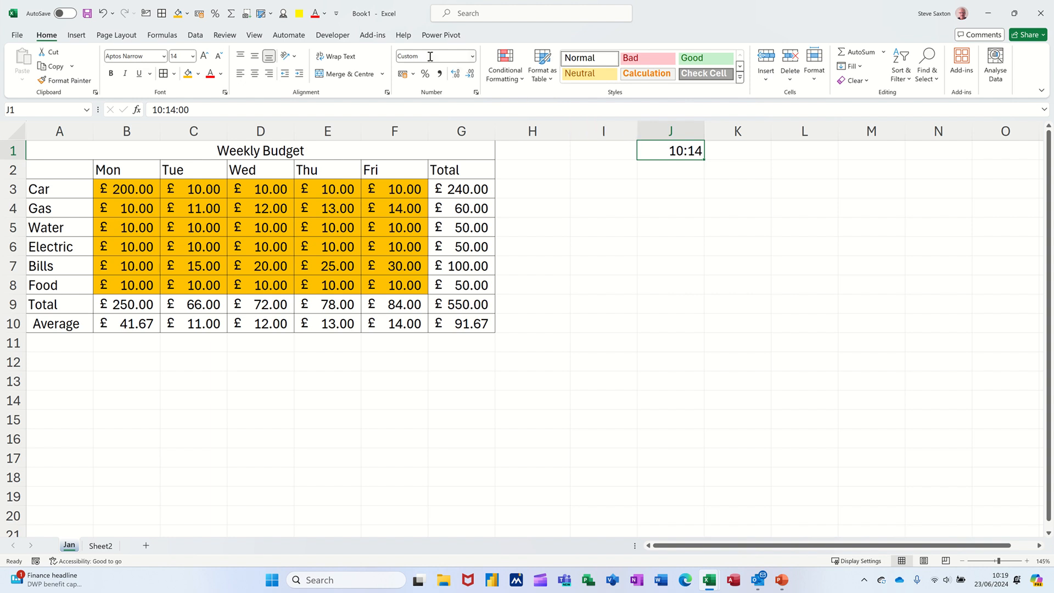
{"action": "key", "text": "Delete"}
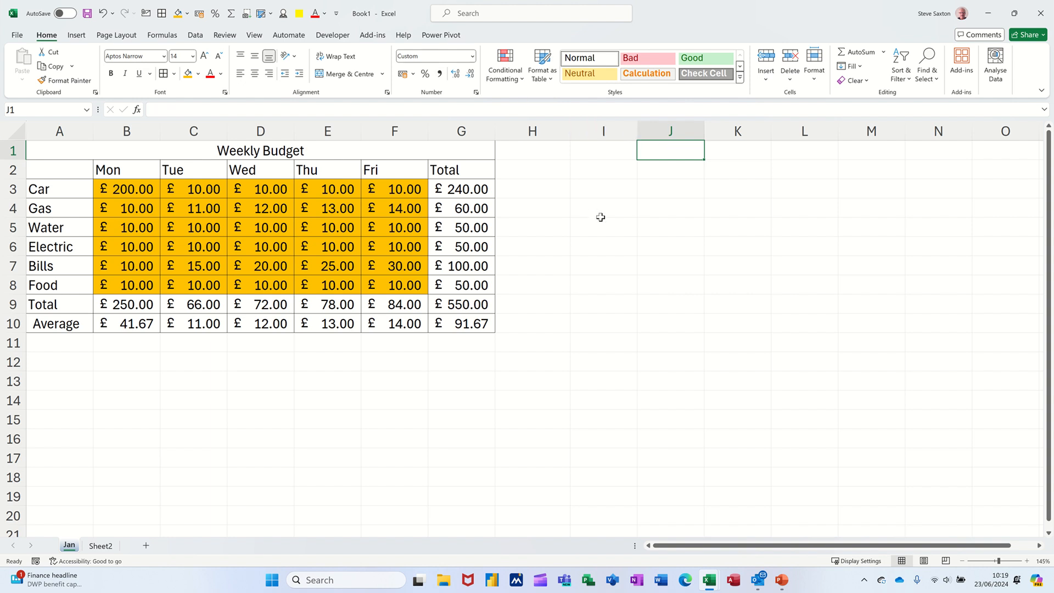
{"action": "left_click", "coordinate": [674, 176]}
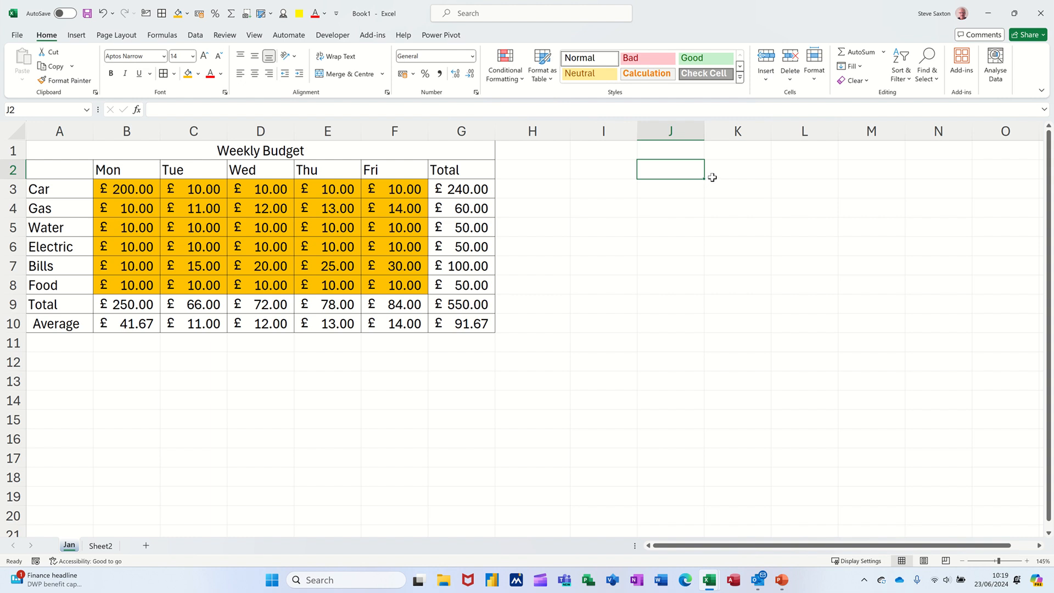
{"action": "mouse_move", "coordinate": [705, 177]}
{"action": "left_mouse_down"}
{"action": "mouse_move", "coordinate": [702, 144]}
{"action": "mouse_move", "coordinate": [663, 152]}
{"action": "left_mouse_up"}
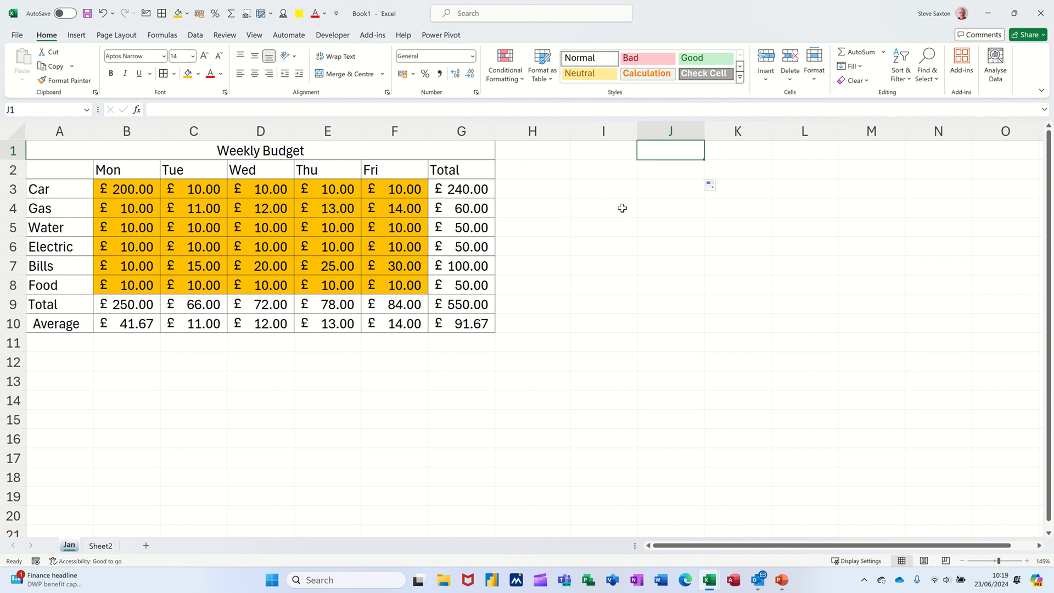
Enter the current date, 23/06/2024, in cell H1.
{"action": "left_click", "coordinate": [560, 168]}
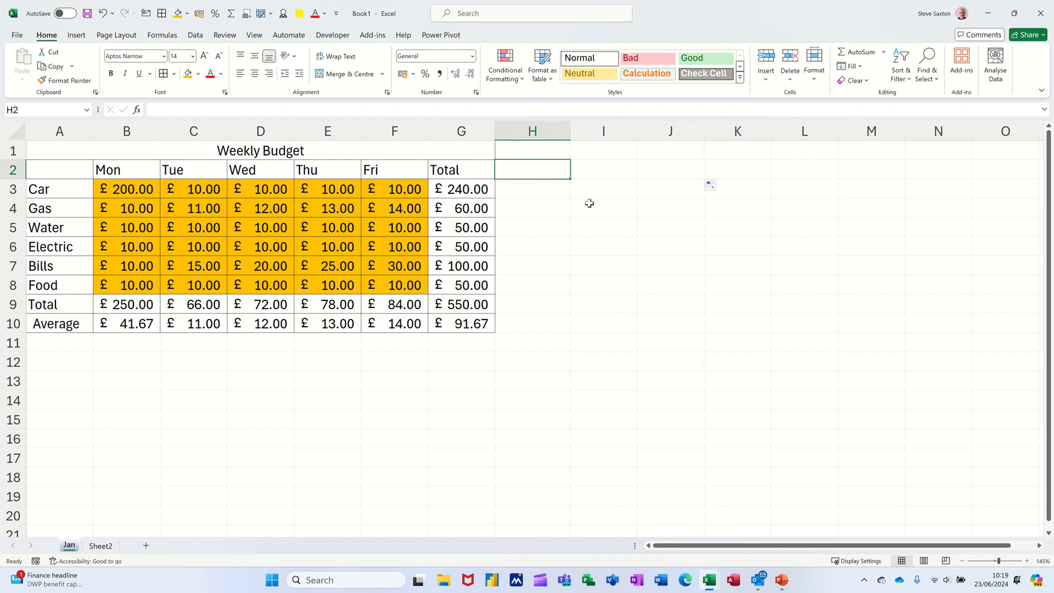
{"action": "left_click", "coordinate": [531, 150]}
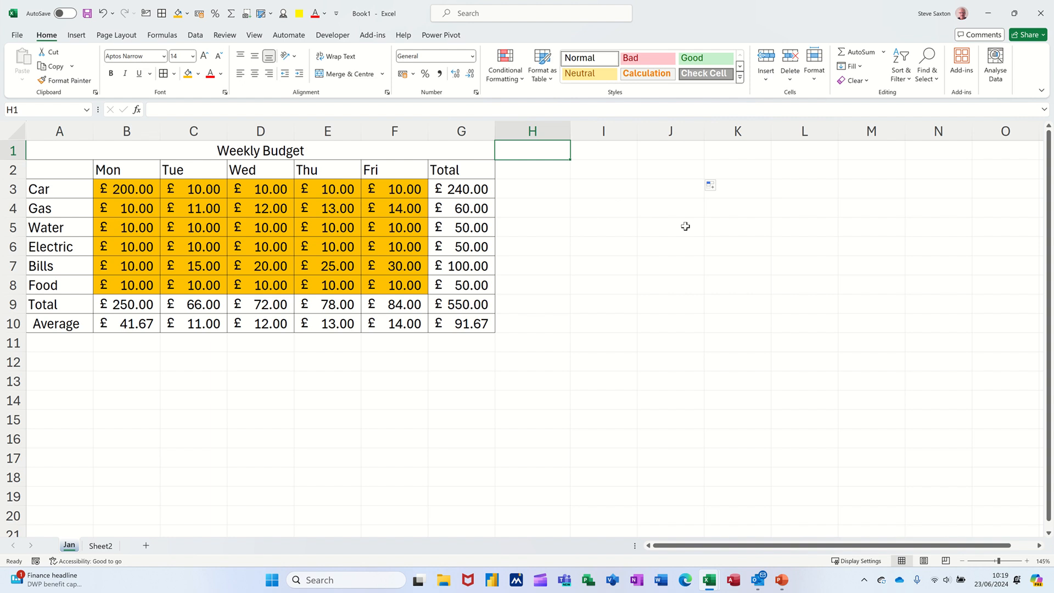
{"action": "key", "text": "ctrl+semicolon"}
{"action": "key", "text": "Return"}
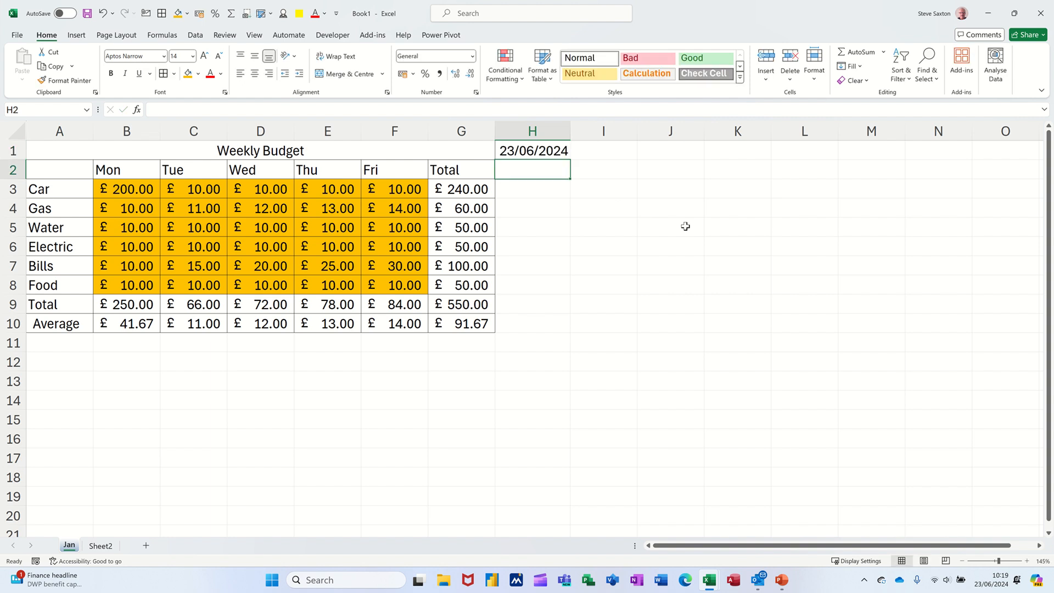
Enter the date 21-Aug-24 in H2 and the month and year Mar/24 in H3.
{"action": "type", "text": "21"}
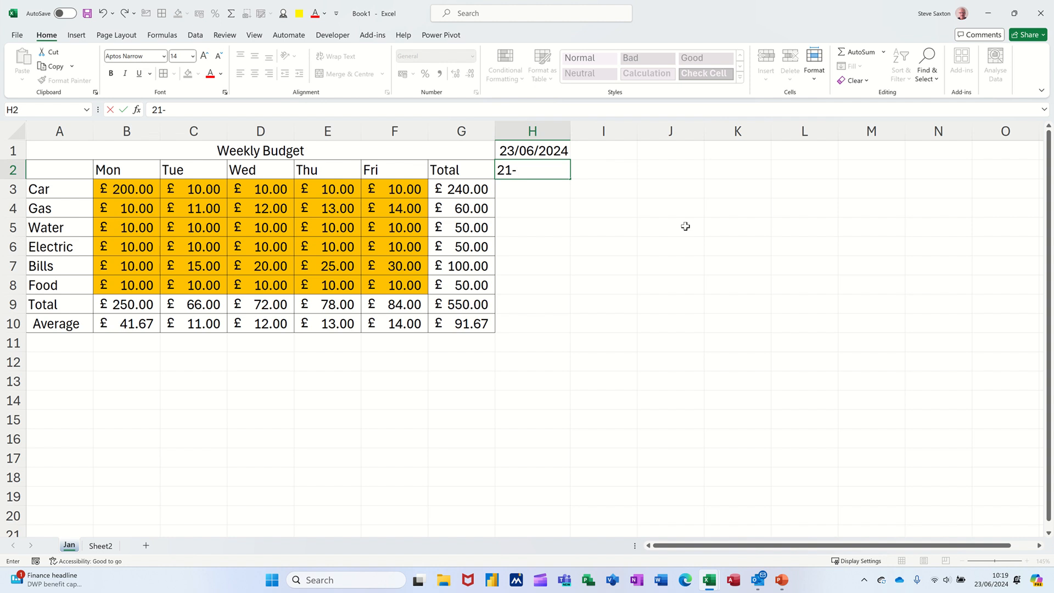
{"action": "type", "text": "-8"}
{"action": "key", "text": "BackSpace"}
{"action": "type", "text": "Aug-24"}
{"action": "key", "text": "Return"}
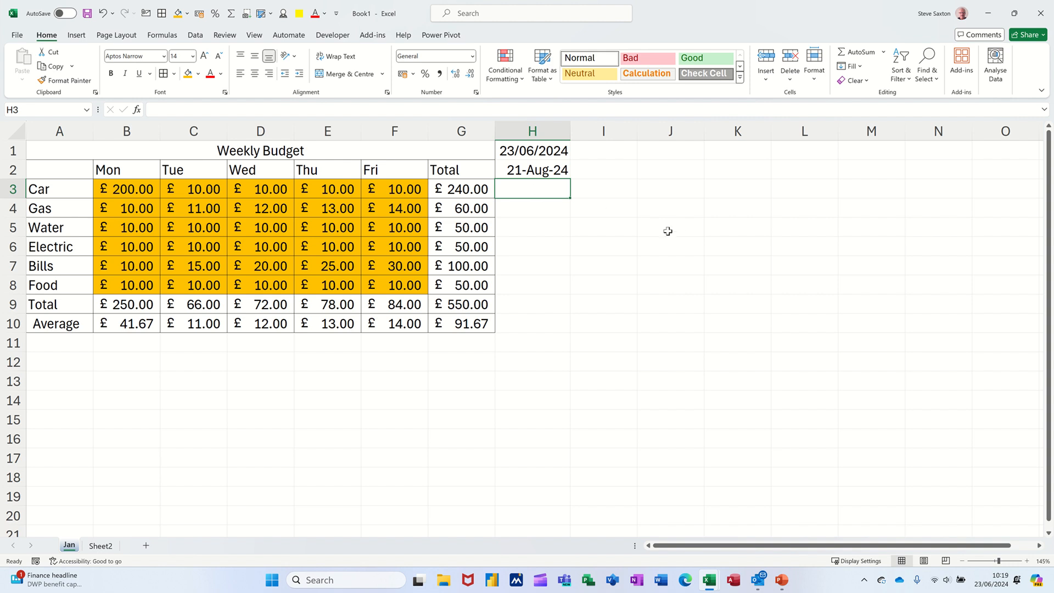
{"action": "type", "text": "Mar"}
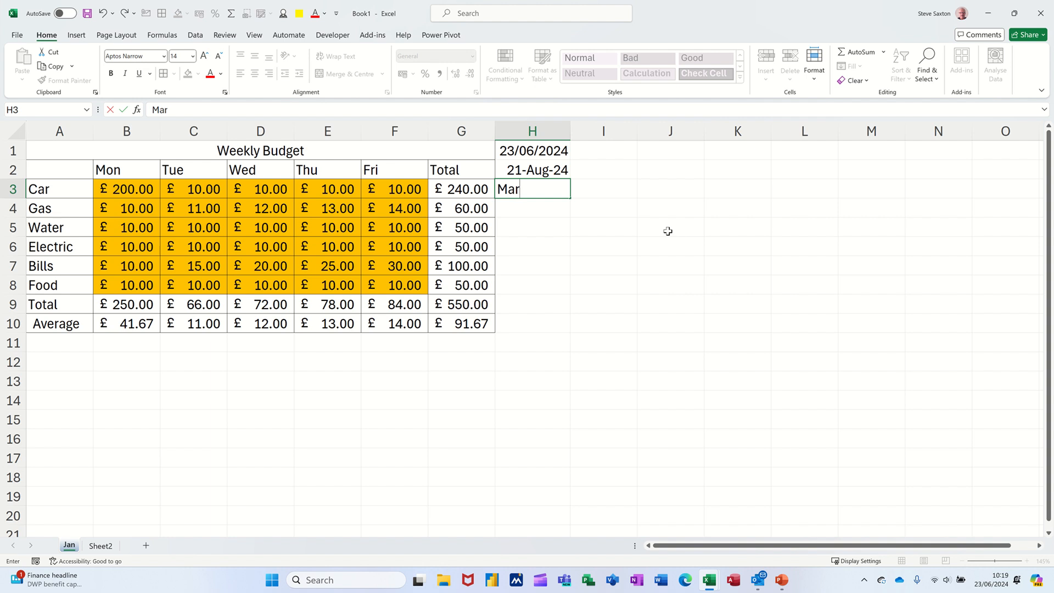
{"action": "type", "text": "/24"}
{"action": "key", "text": "Return"}
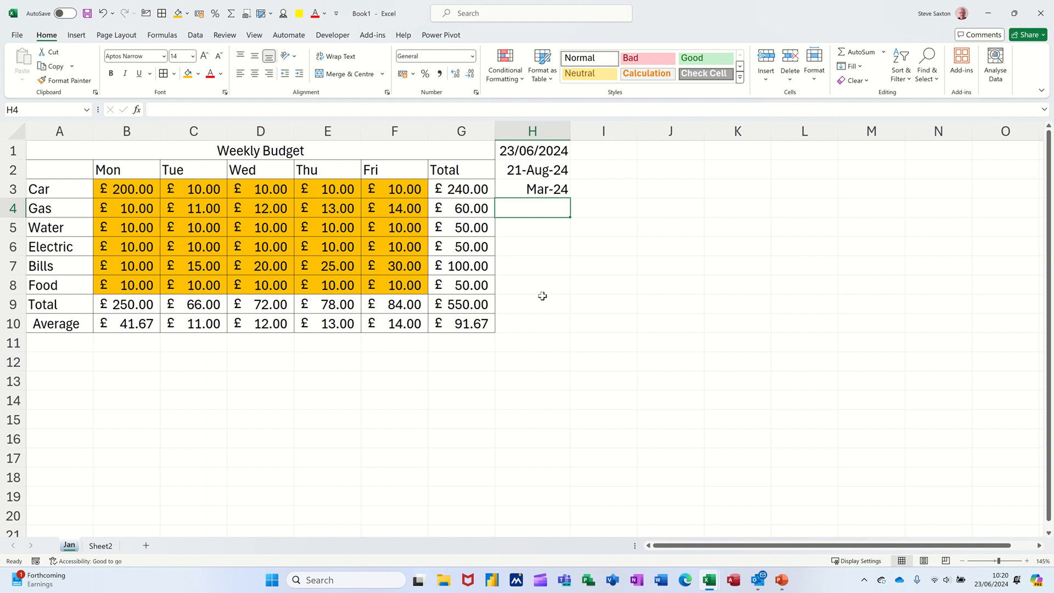
Apply the Short Date number format to the whole of column H.
{"action": "left_click", "coordinate": [536, 132]}
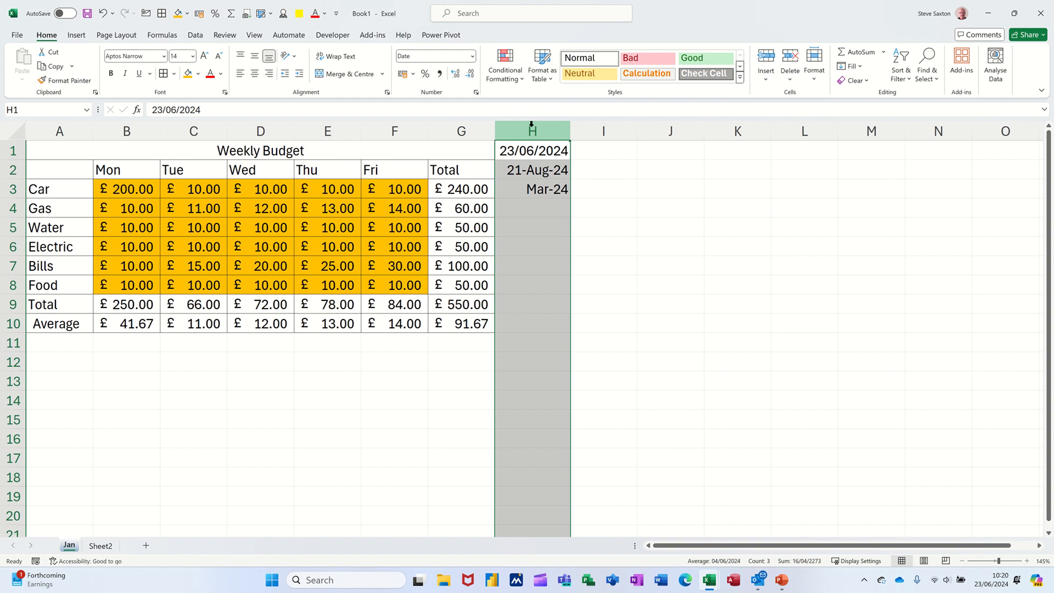
{"action": "left_click", "coordinate": [472, 56]}
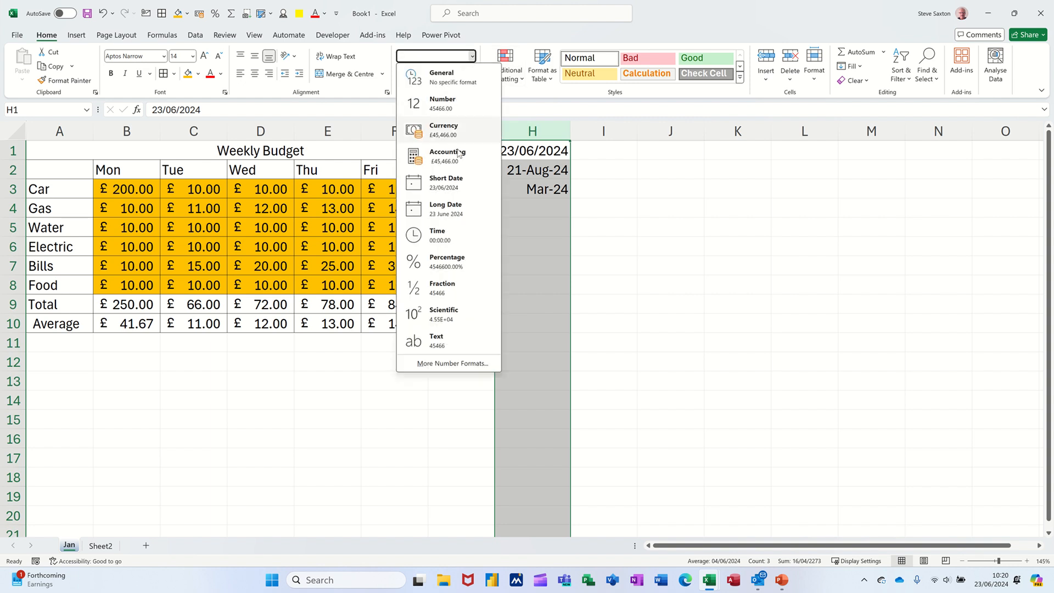
{"action": "left_click", "coordinate": [442, 189]}
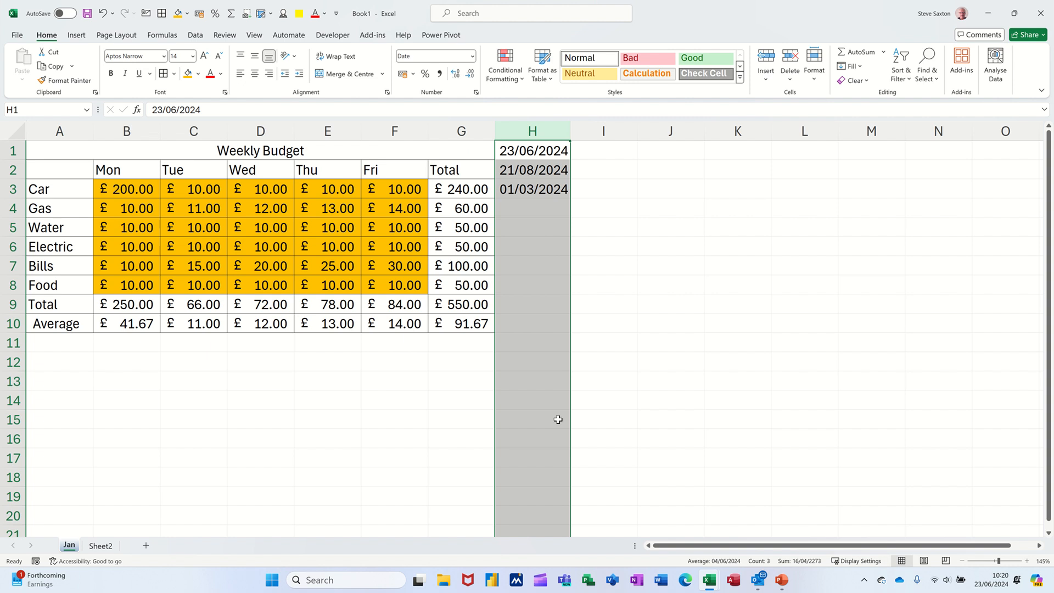
Enter the dot-separated date 21.2.24 in H5 and examine how the cell treats it.
{"action": "left_click", "coordinate": [535, 228]}
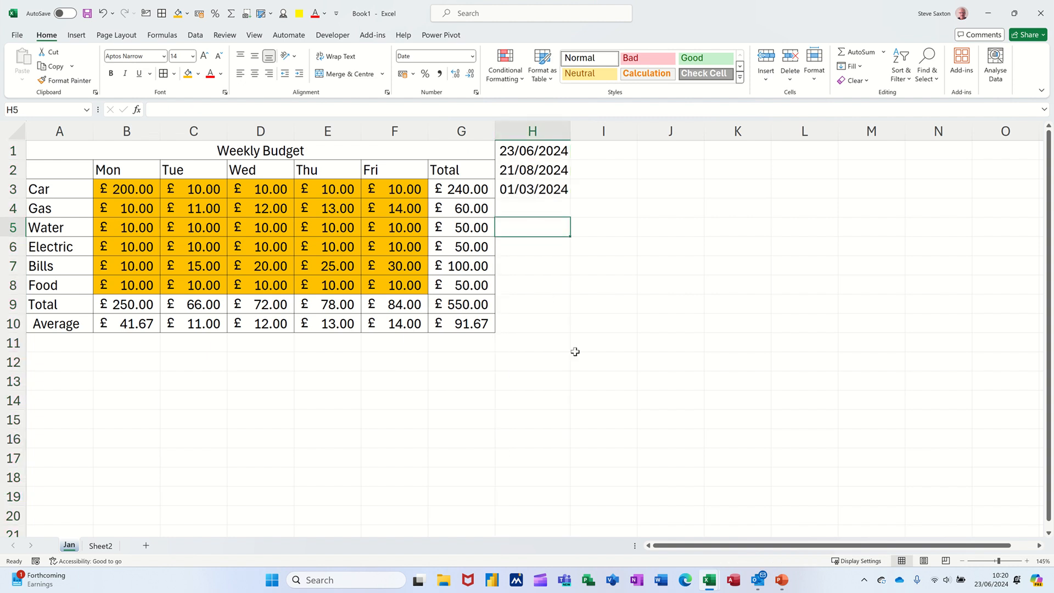
{"action": "type", "text": "21"}
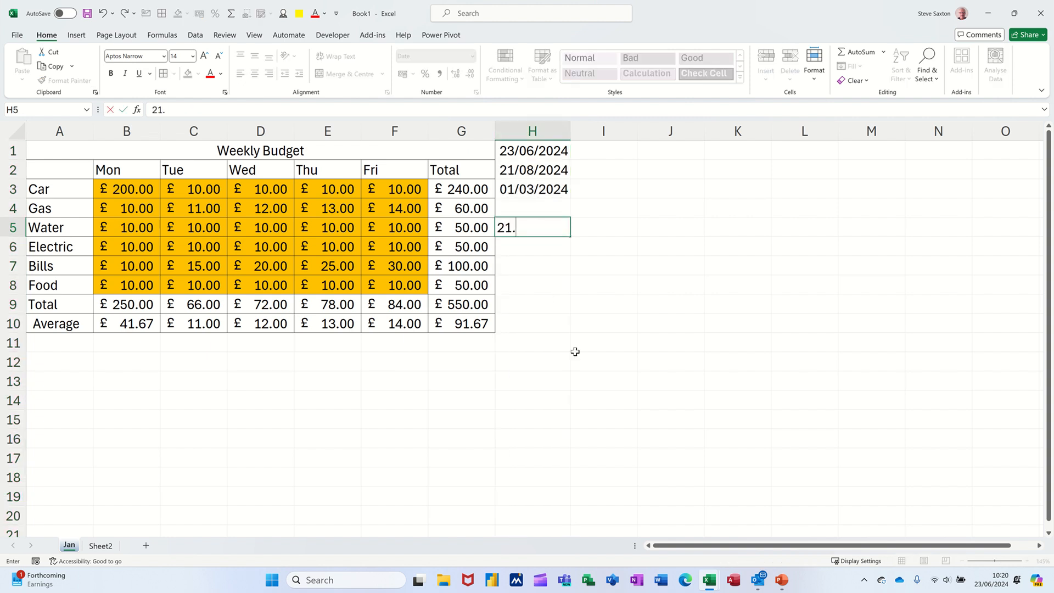
{"action": "type", "text": ".2.24"}
{"action": "key", "text": "Return"}
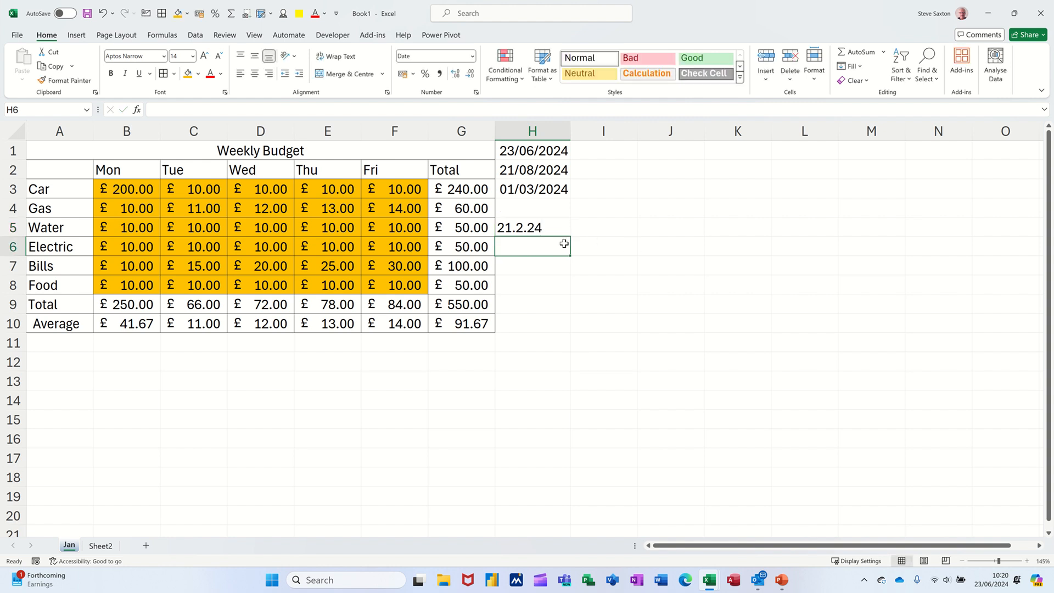
{"action": "left_click", "coordinate": [526, 228]}
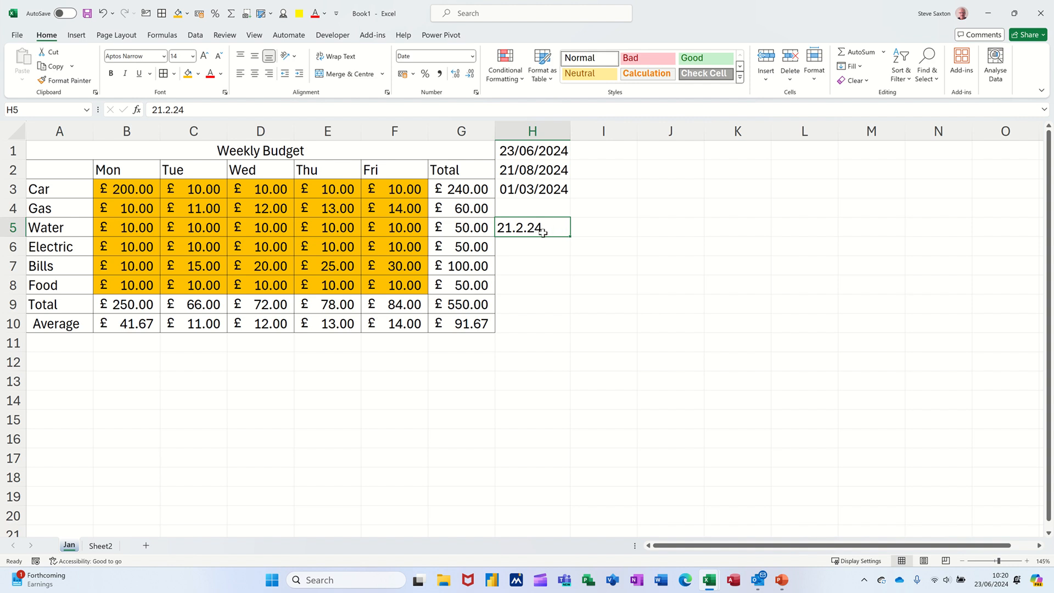
{"action": "left_click", "coordinate": [610, 223]}
{"action": "left_click", "coordinate": [539, 233]}
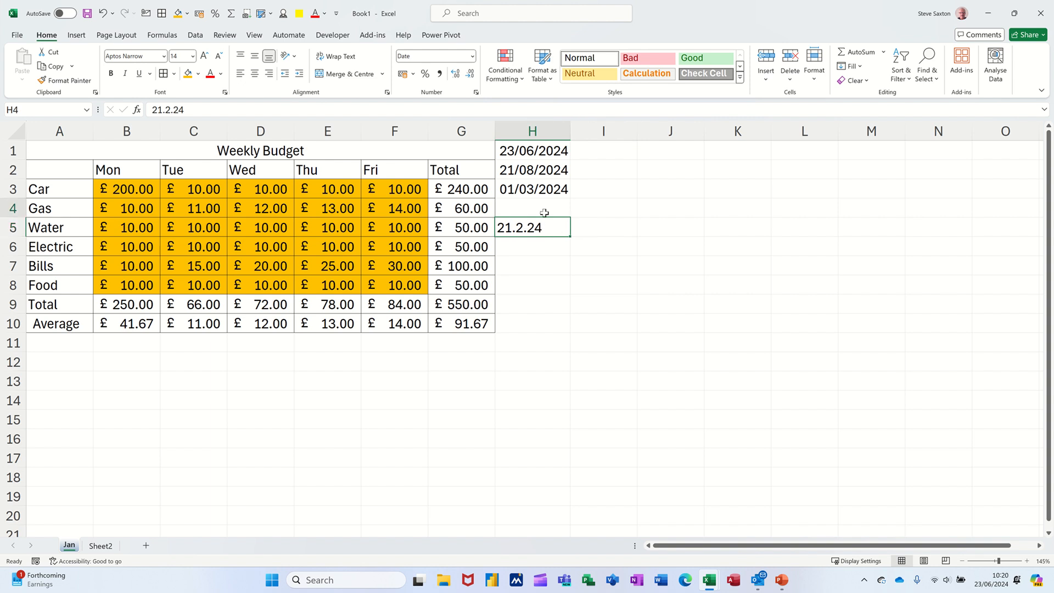
{"action": "left_click", "coordinate": [543, 213]}
{"action": "left_click", "coordinate": [542, 230]}
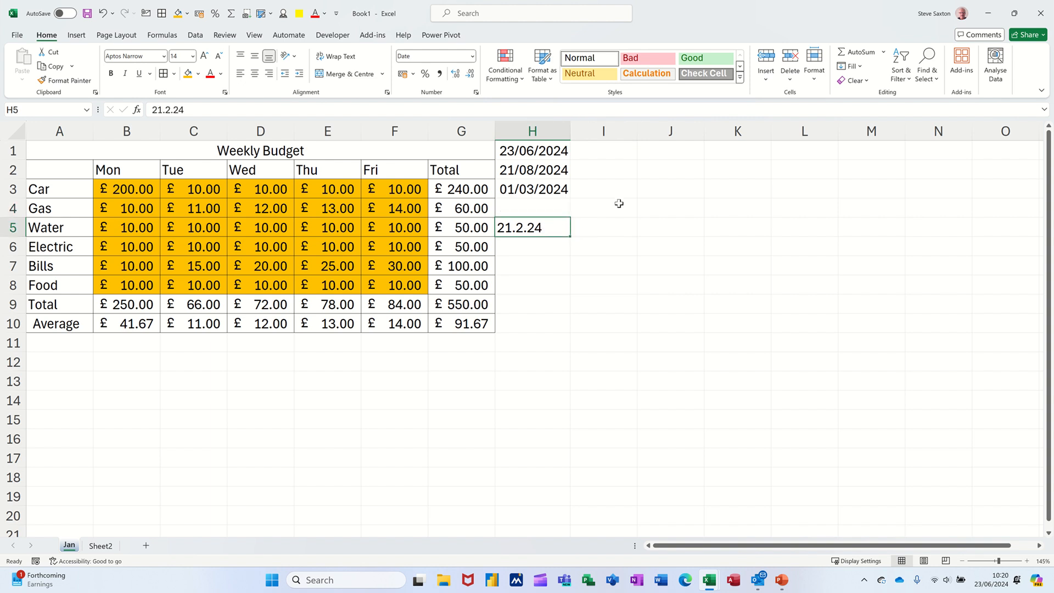
Delete the entire column H containing the sample dates.
{"action": "left_click", "coordinate": [531, 131]}
{"action": "right_click", "coordinate": [531, 132]}
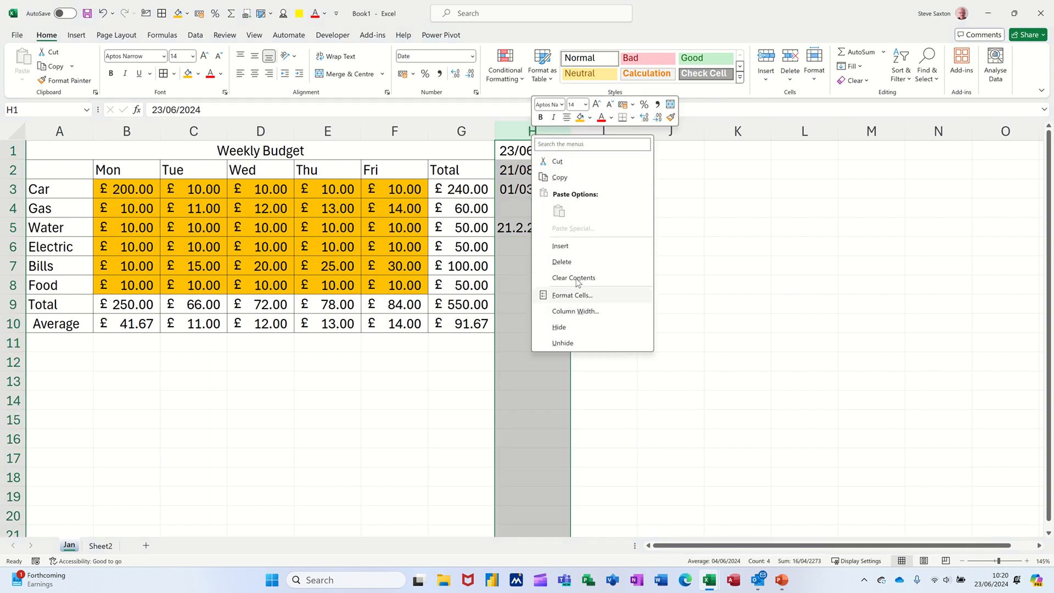
{"action": "left_click", "coordinate": [580, 263]}
{"action": "left_click", "coordinate": [535, 261]}
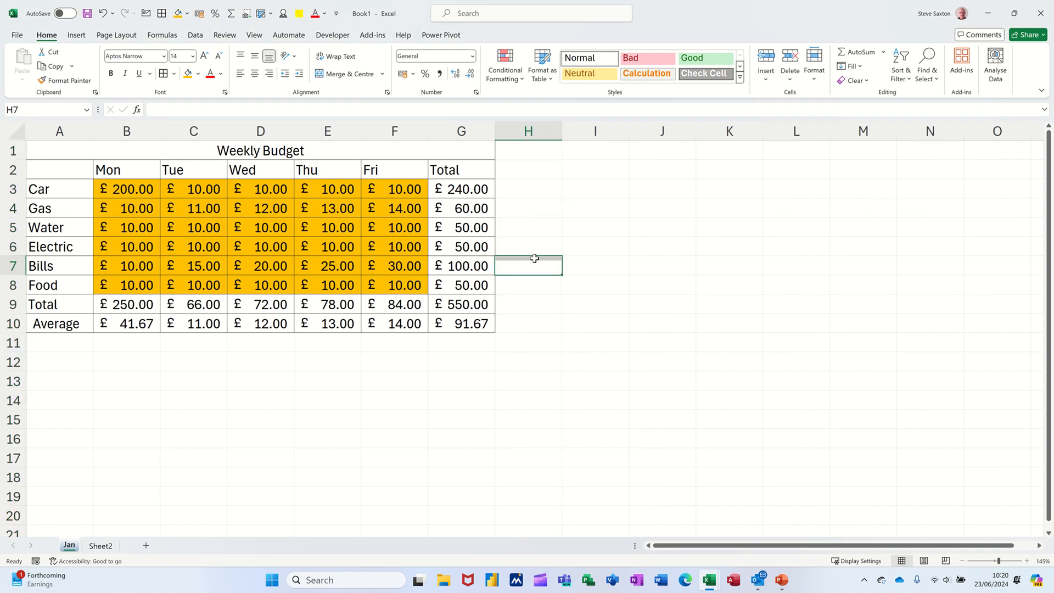